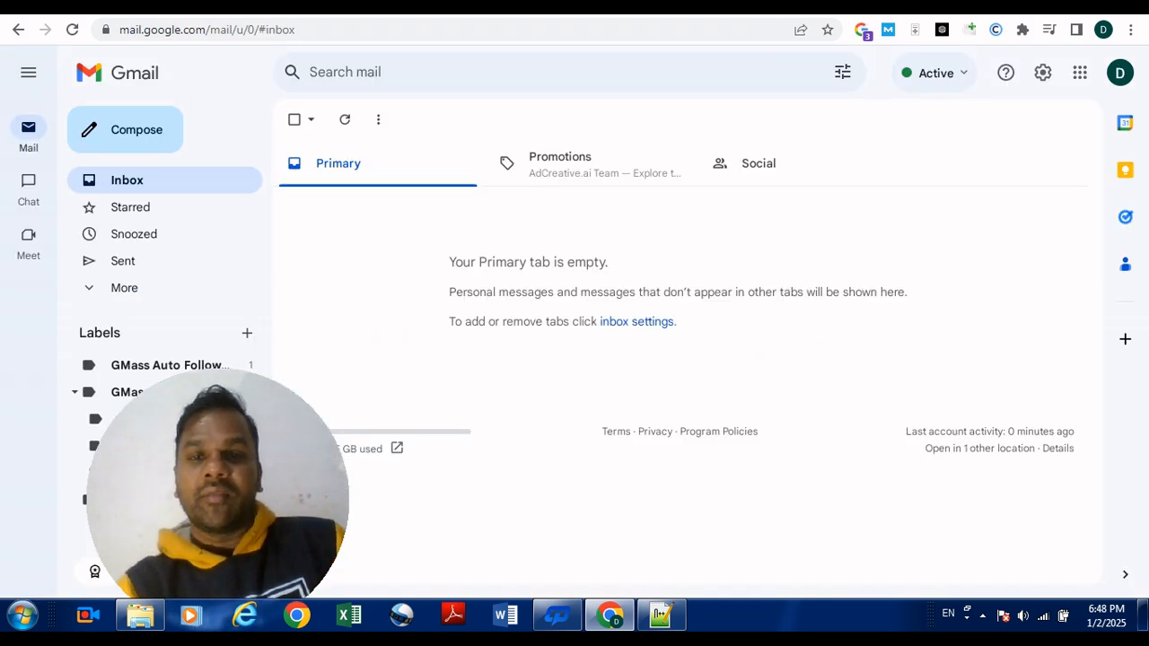
Step: Start a new email message in Gmail
click(105, 138)
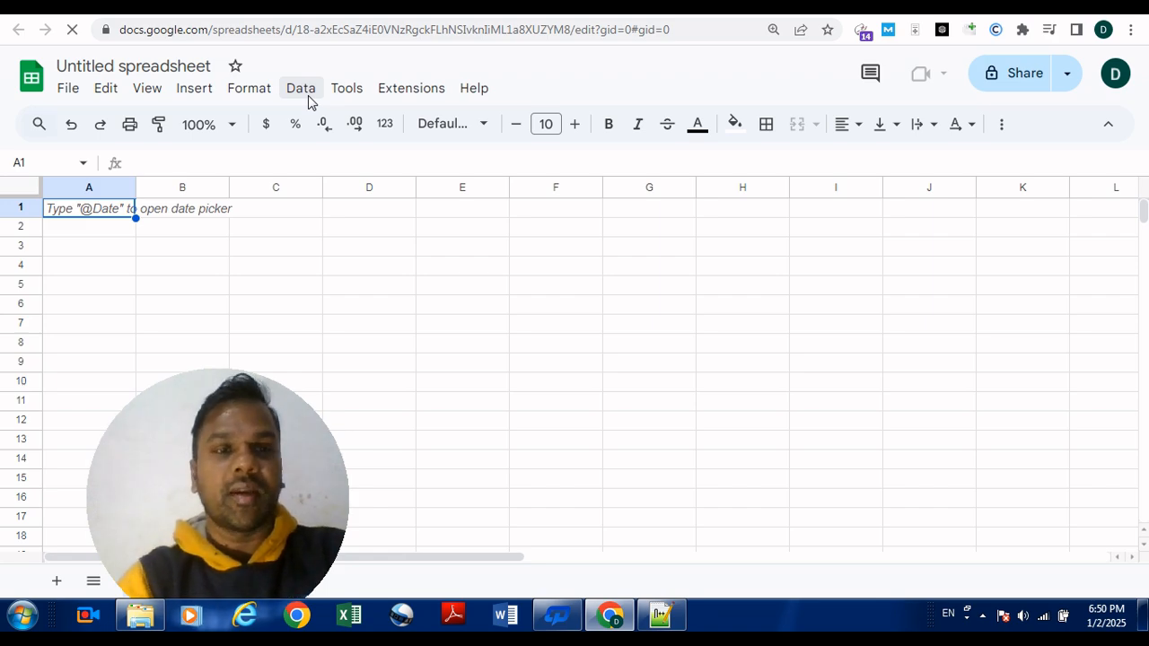
Step: Switch to the blank Google Sheets spreadsheet and name it "SEO Services"
text(SEO)
click(153, 73)
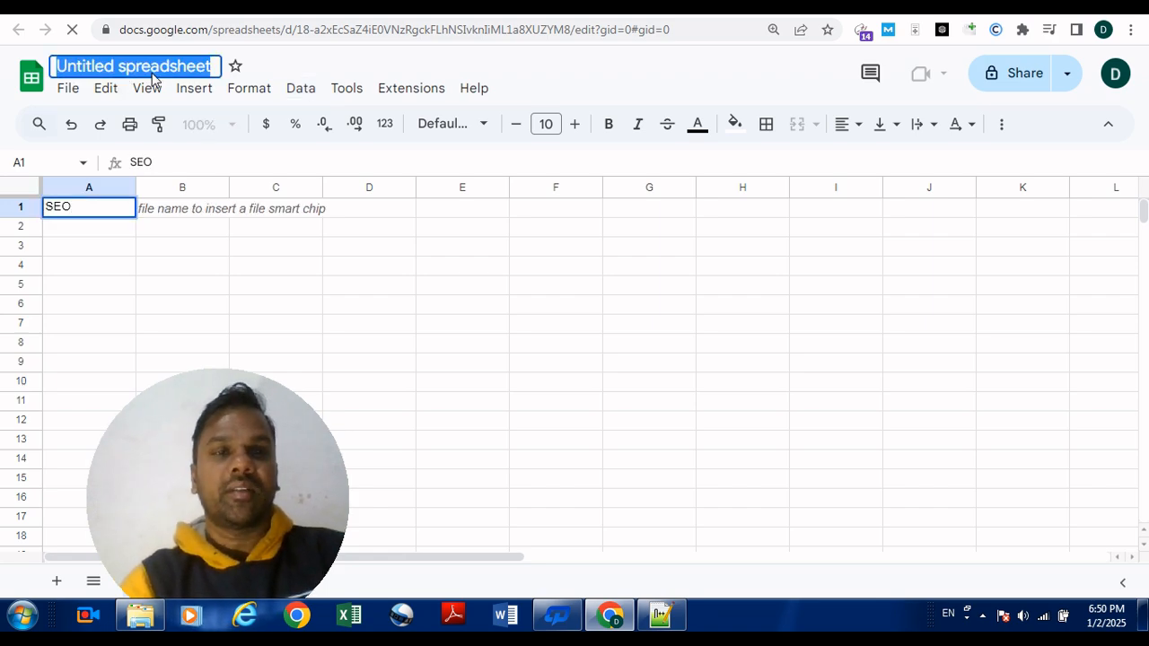
text(SEO Services)
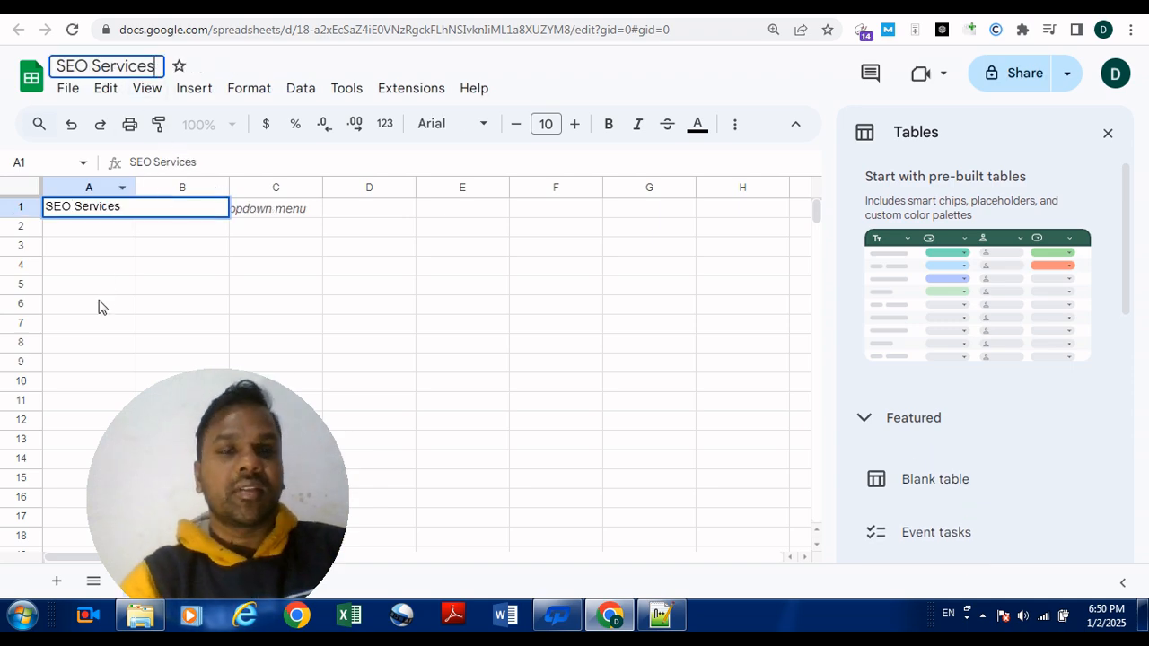
click(99, 307)
key(Up)
key(Up)
key(Up)
key(Up)
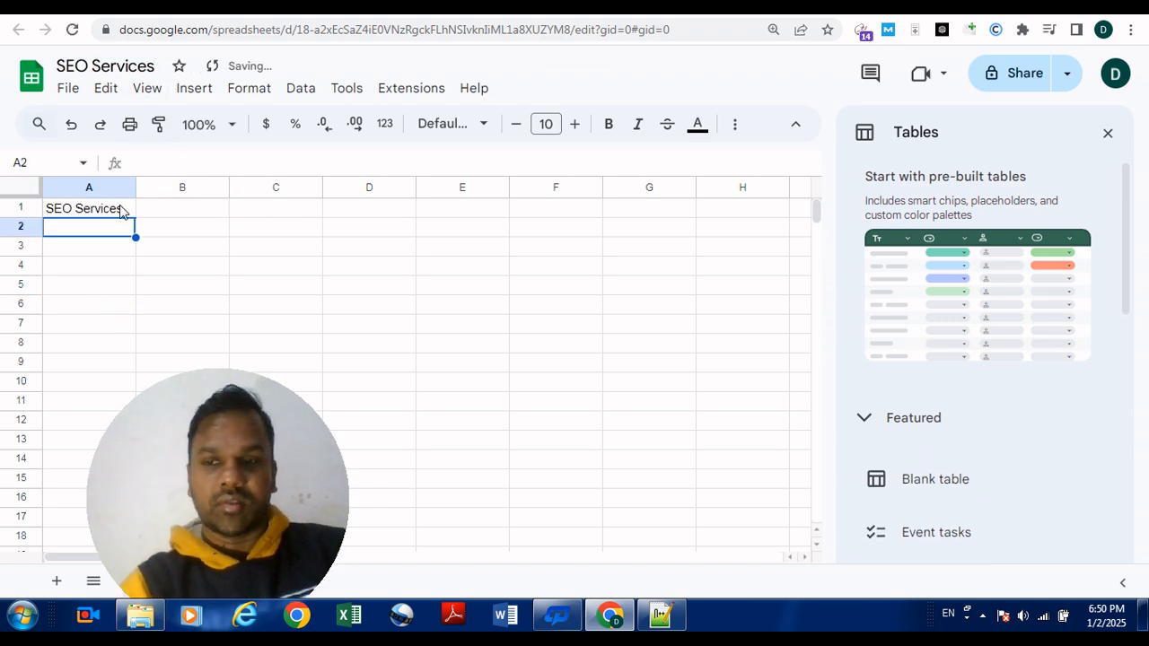
Step: Dismiss the pre-built tables suggestions and enter the header "First Name" in cell A1
click(1108, 133)
key(Up)
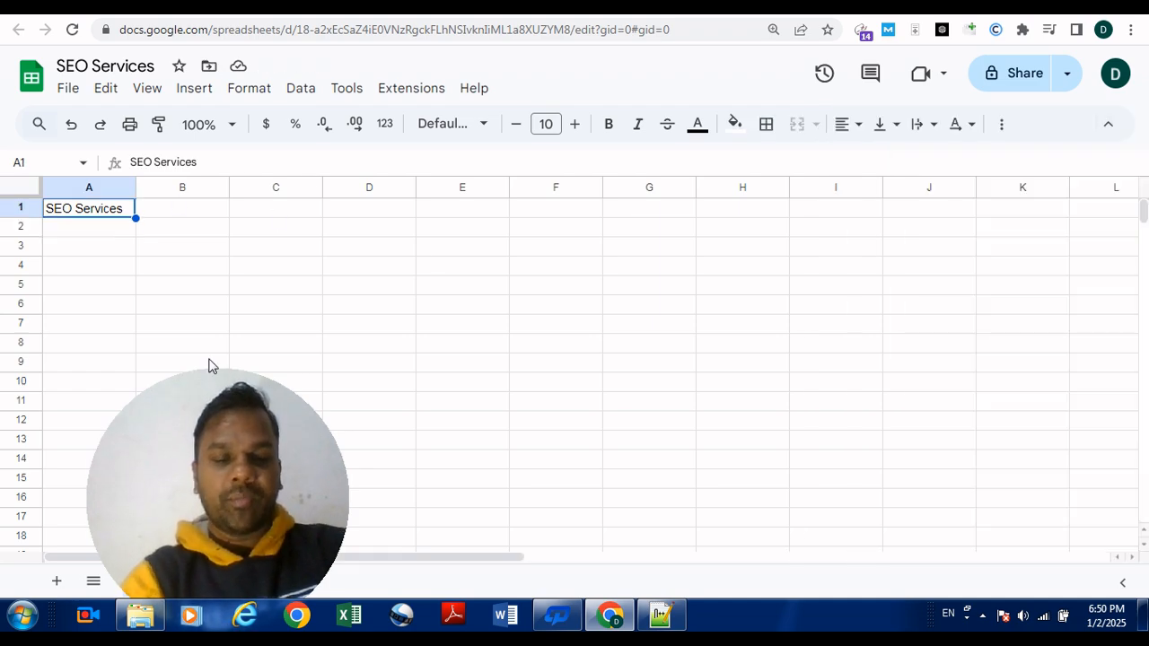
text(Fis)
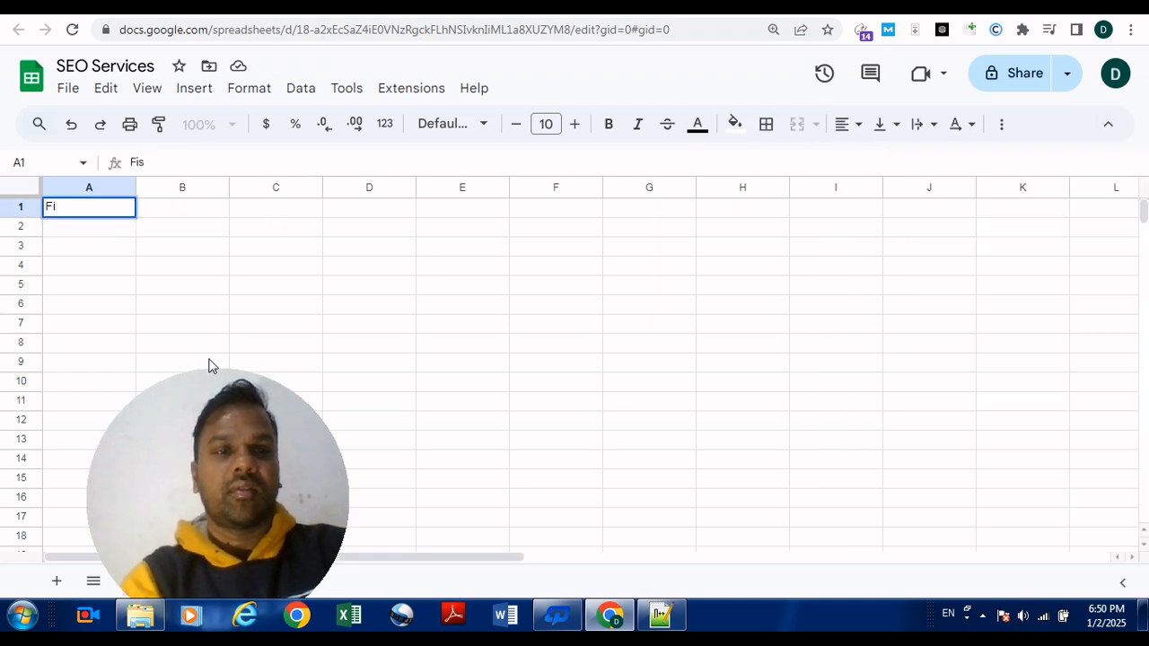
text(rst Name)
key(Return)
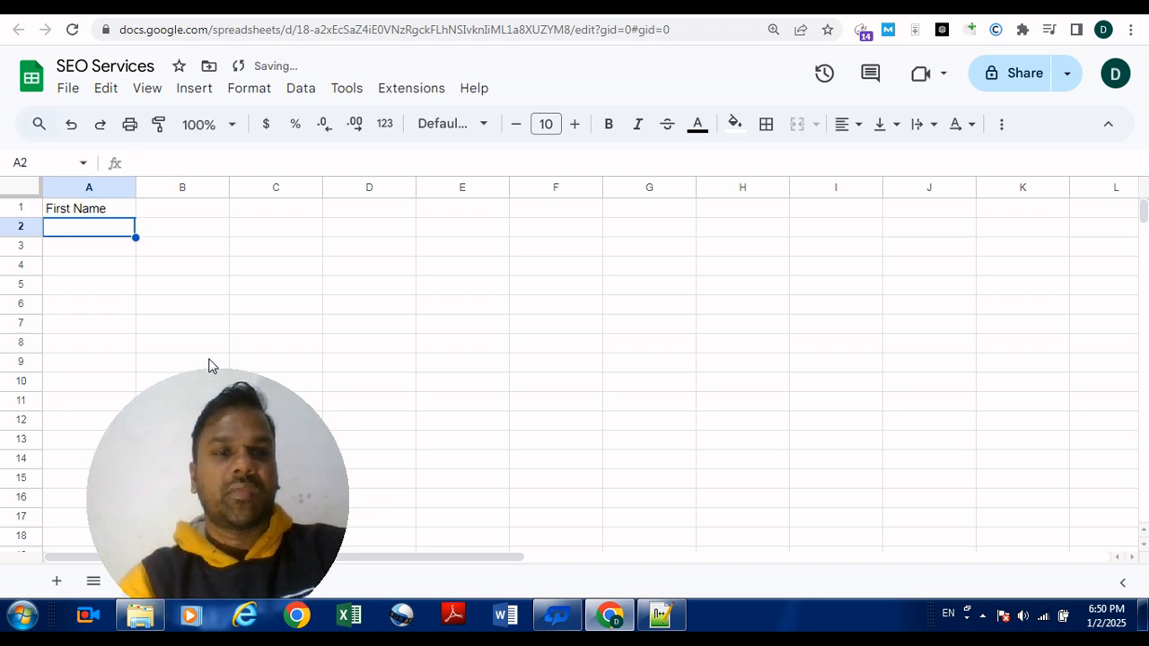
Step: Enter the header "Second Name" in cell B1
key(Up)
key(Right)
text(S)
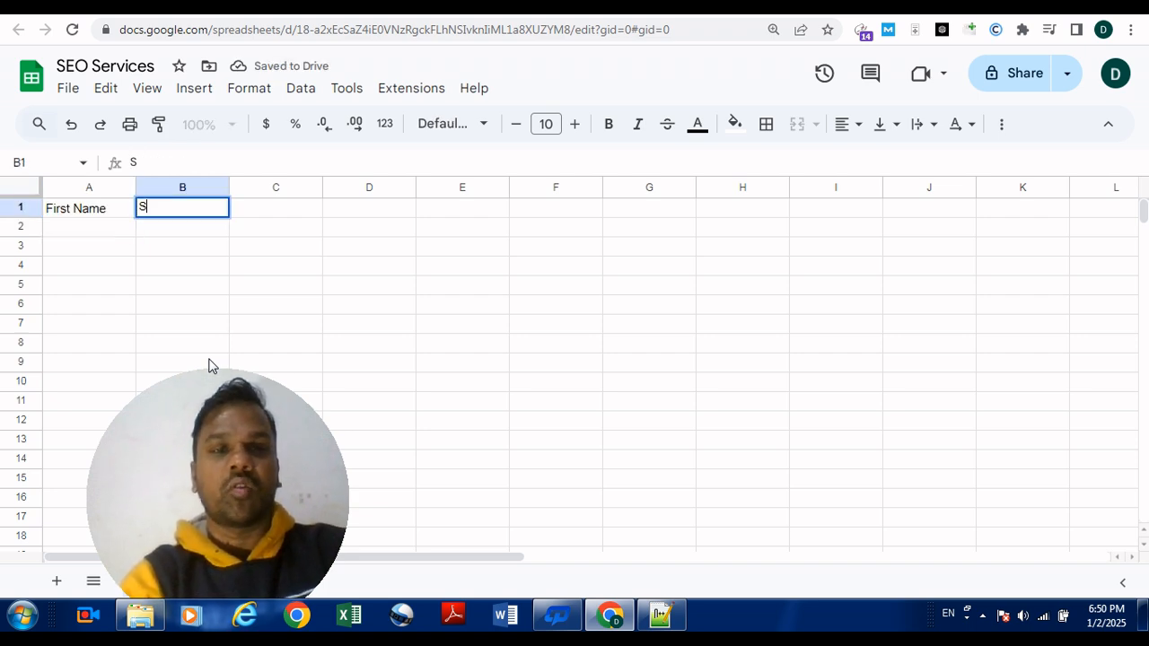
text(ec)
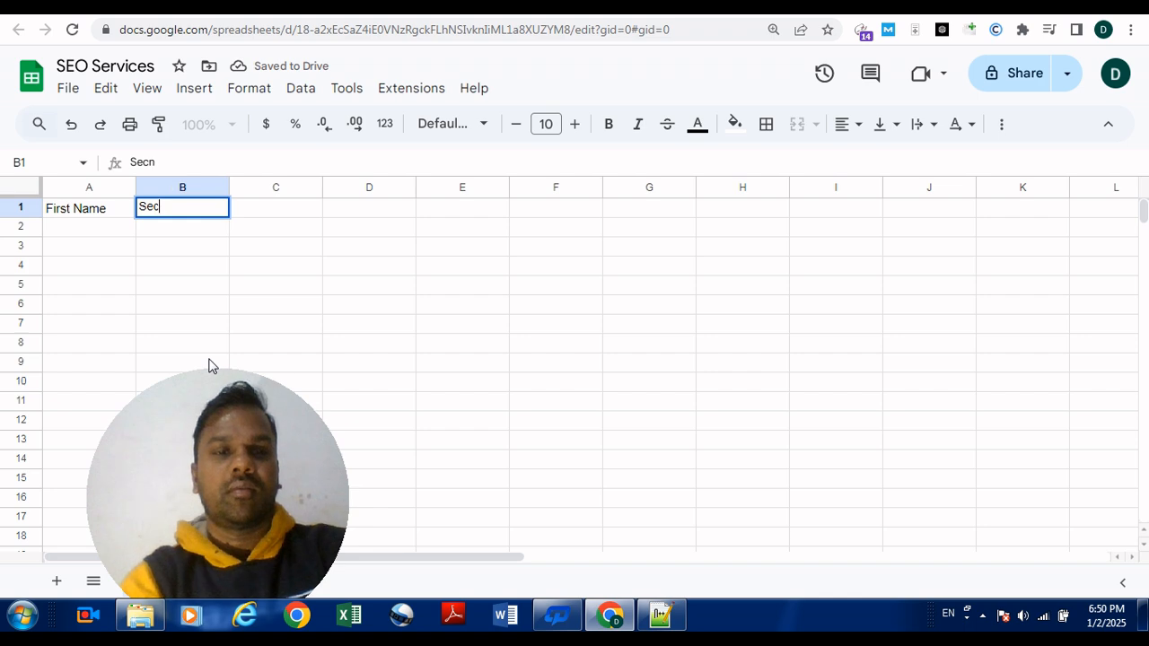
text(ond Name)
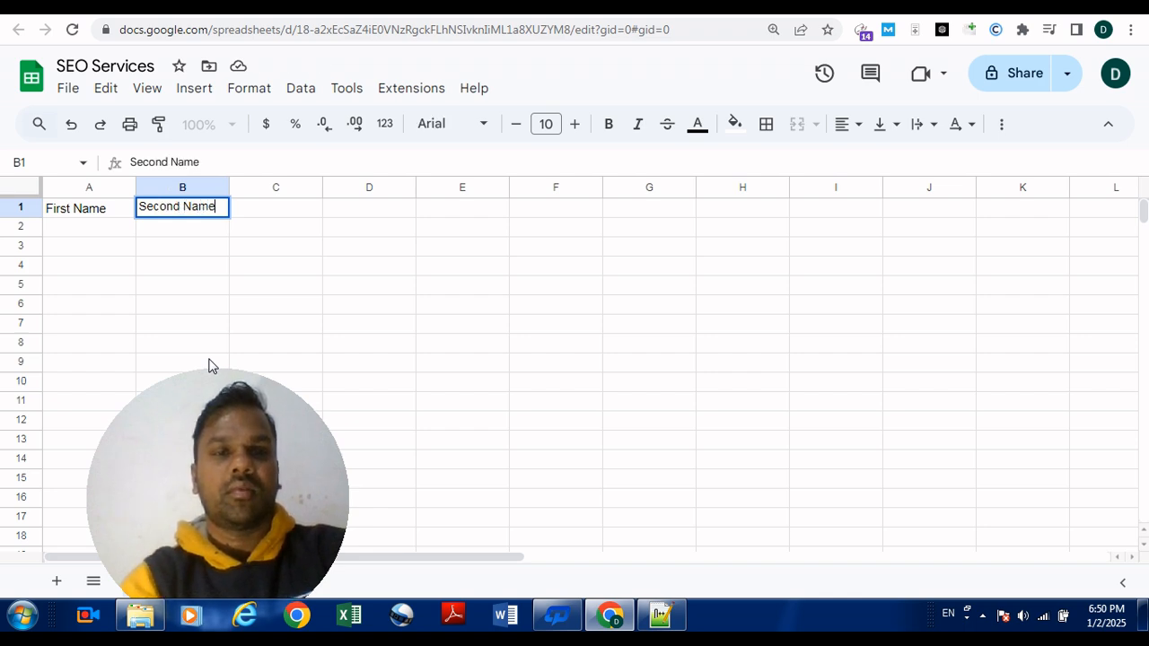
key(Return)
Step: Enter the header "Gmail Id" in cell C1
key(Up)
key(Right)
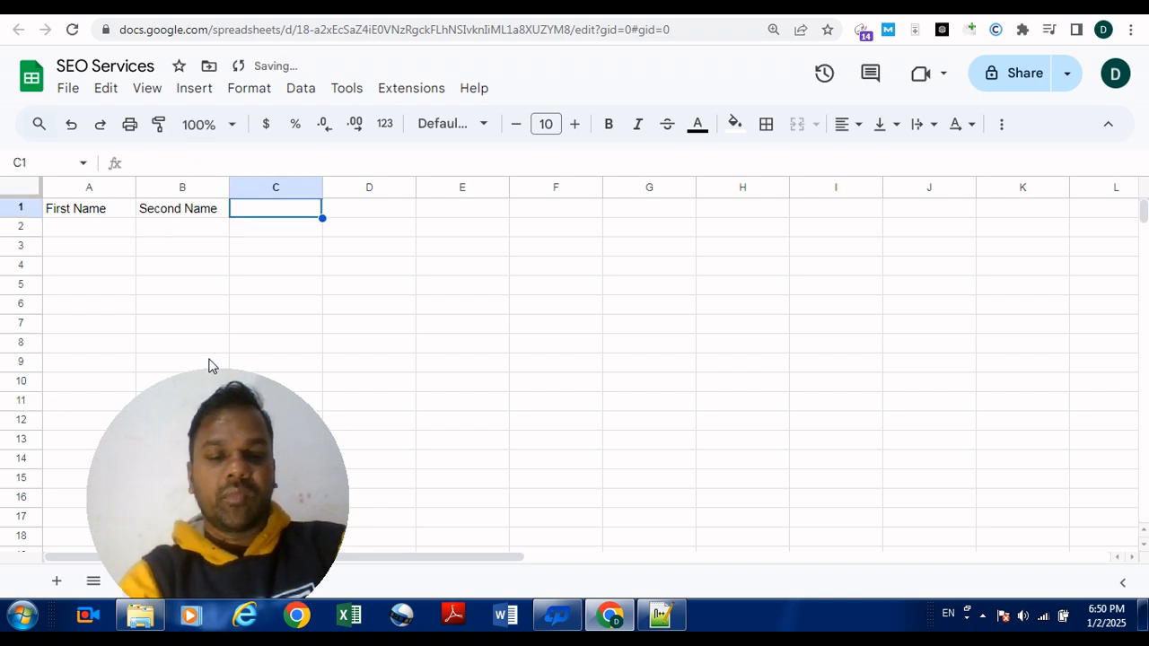
text(Gmail )
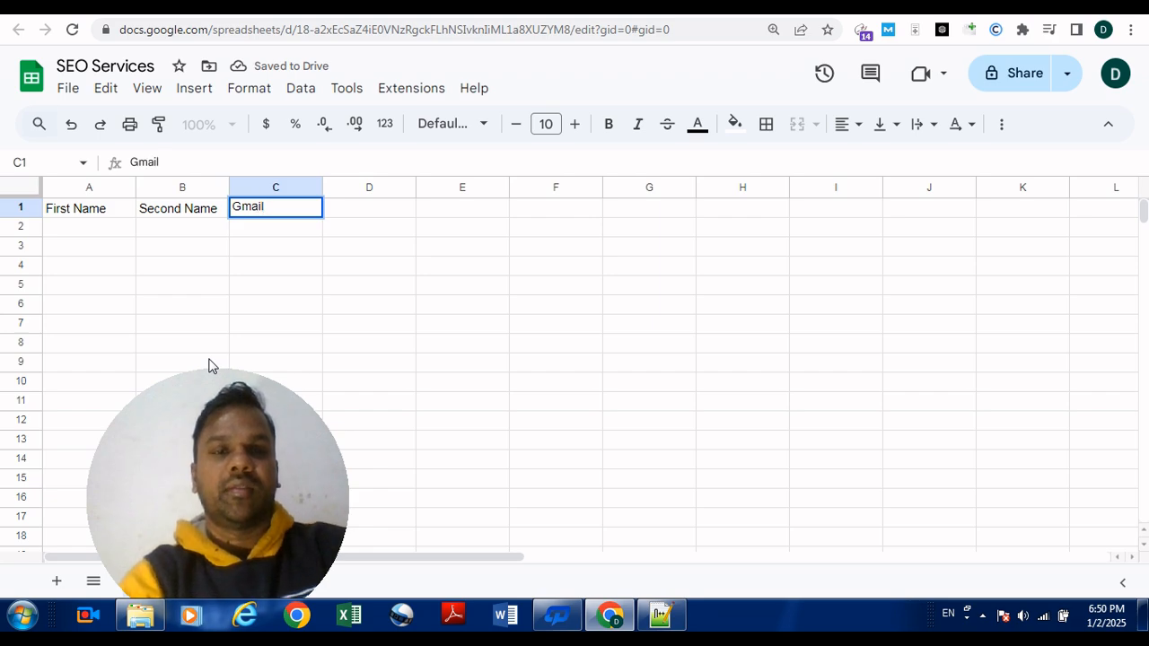
text(Id)
key(Return)
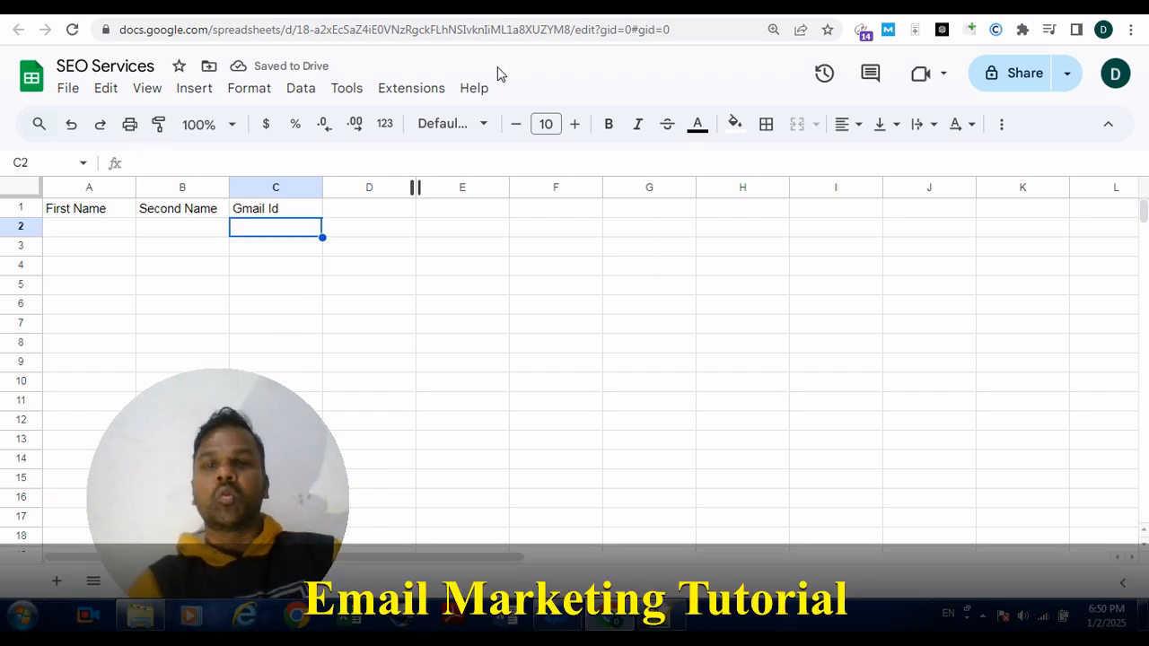
Step: Open a new browser tab and search Google for "gmass is free"
click(981, 12)
click(706, 30)
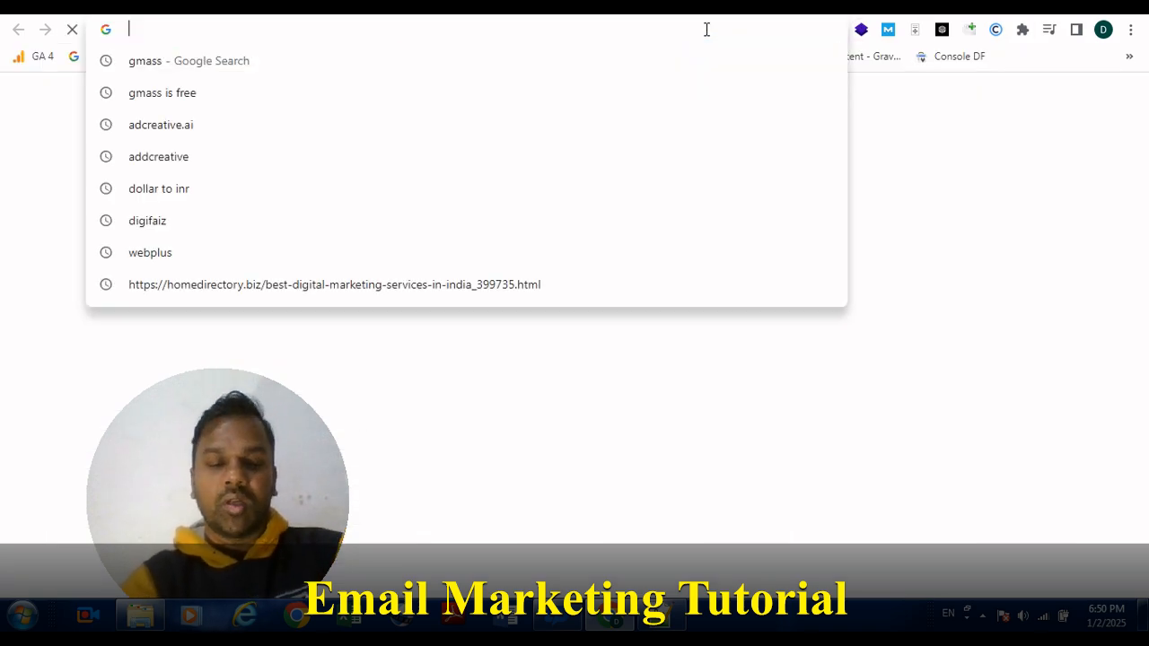
text(goo)
key(Return)
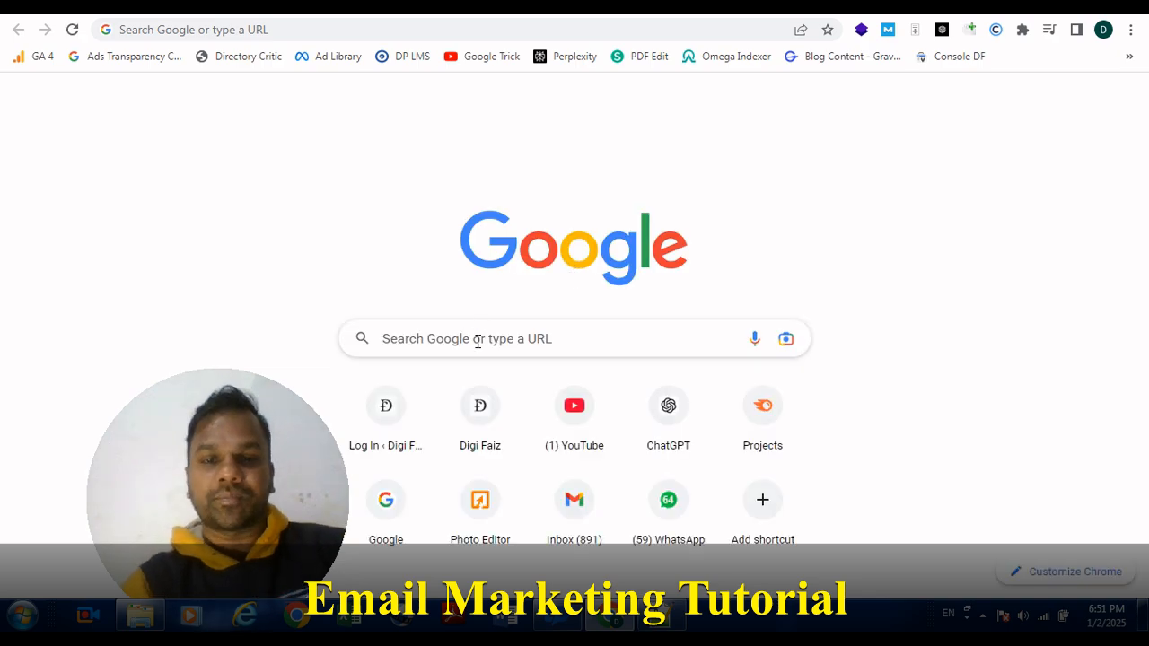
click(477, 341)
text(Gmass)
key(Return)
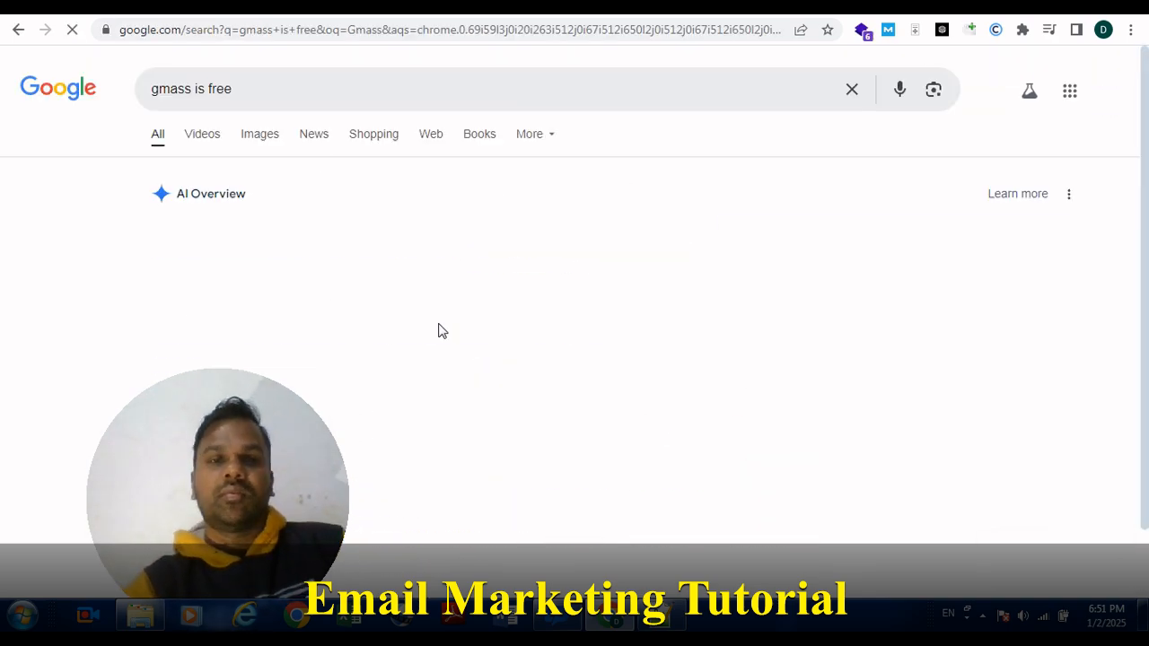
Step: Shorten the Google query to "gmass" and look through the results for the extension's Chrome Web Store listing
drag(200, 85, 333, 84)
key(BackSpace)
key(BackSpace)
key(BackSpace)
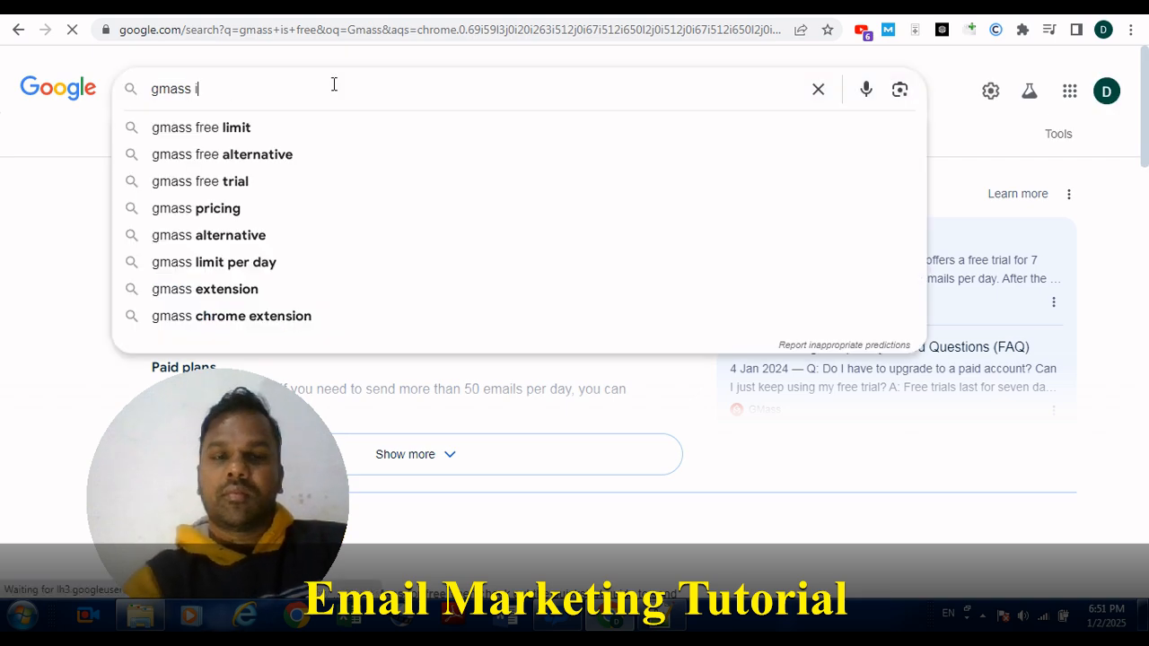
key(Return)
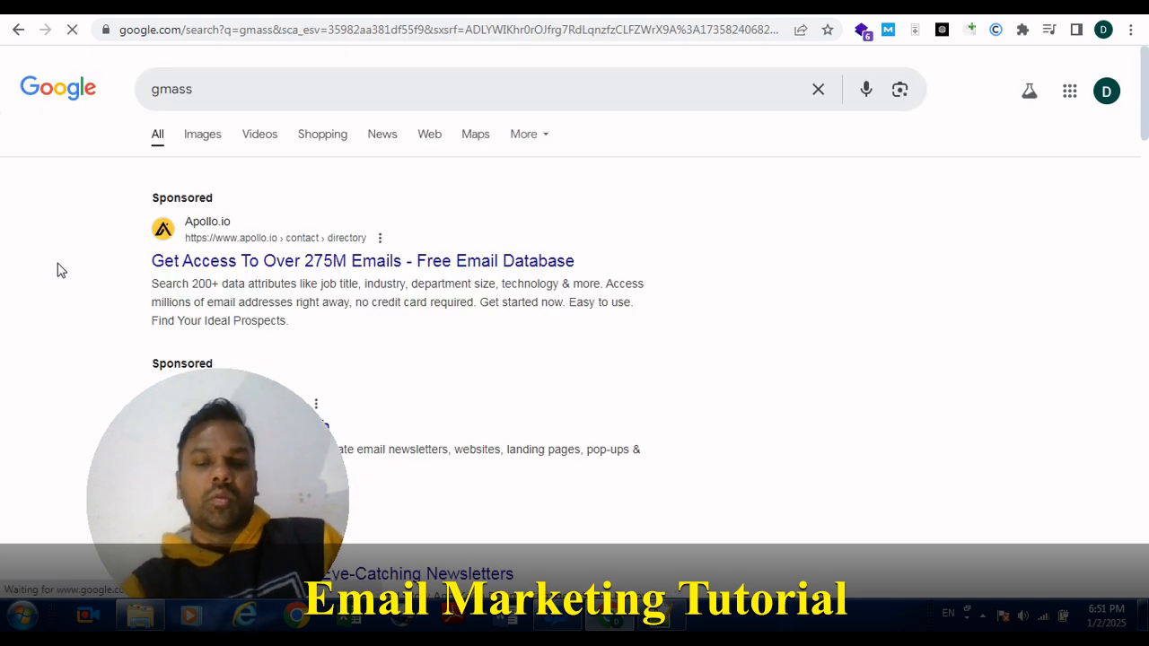
scroll(57, 270, down, 5)
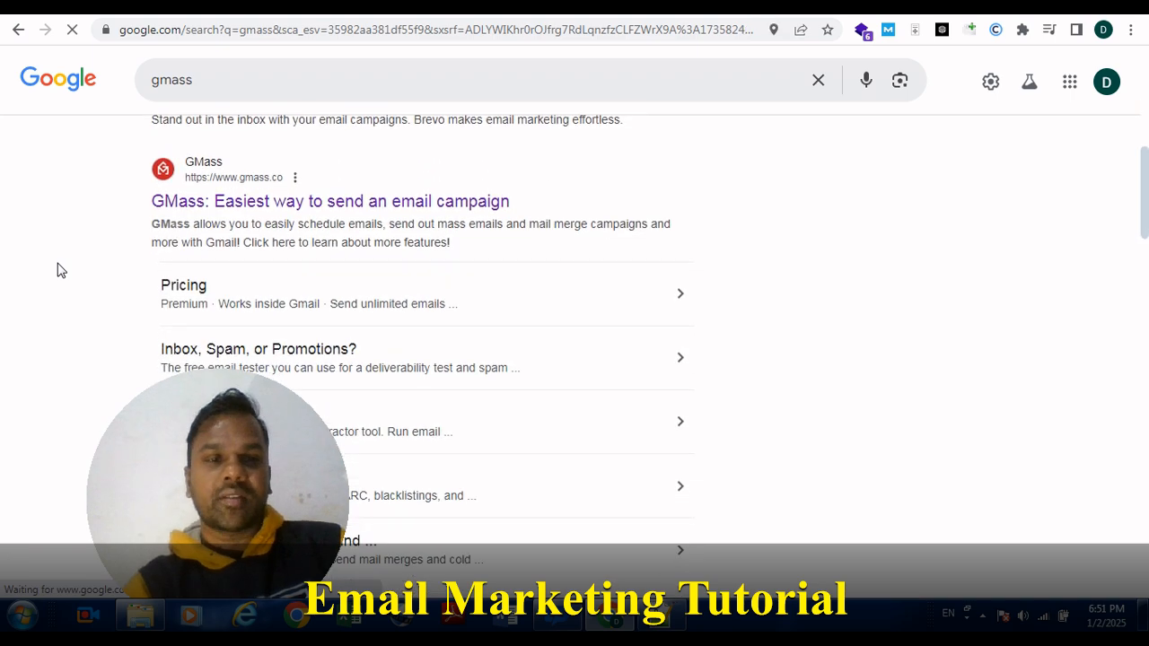
scroll(57, 270, down, 5)
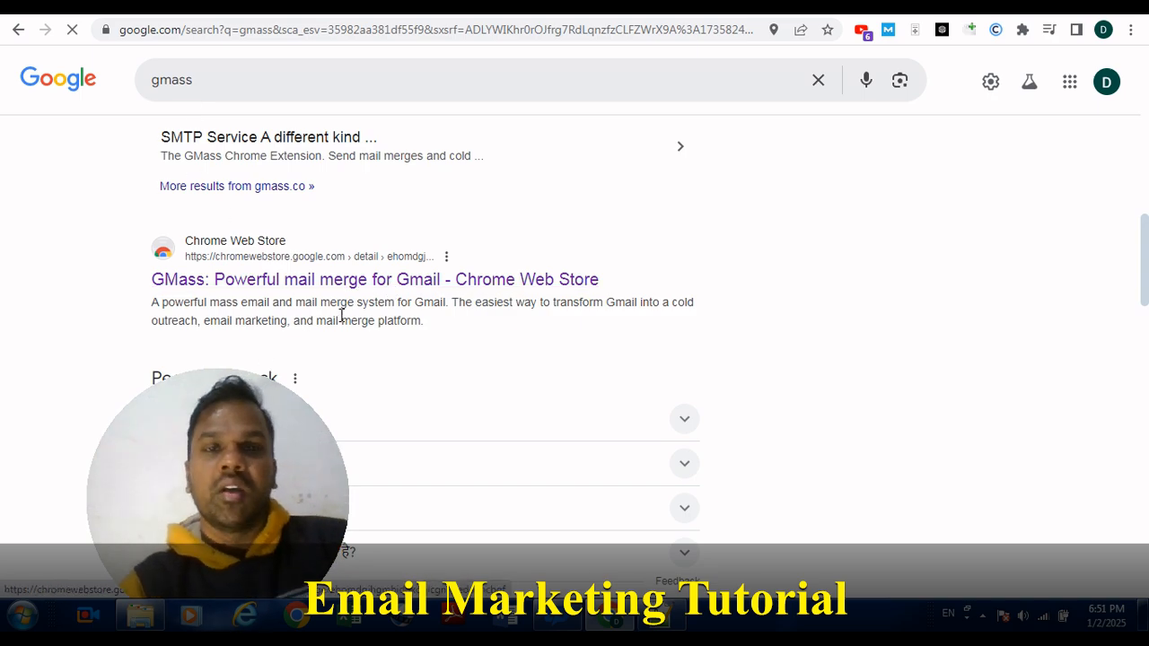
Step: Switch to Chrome's extensions page and enable the "GMass: Powerful mail merge for Gmail" extension
click(574, 7)
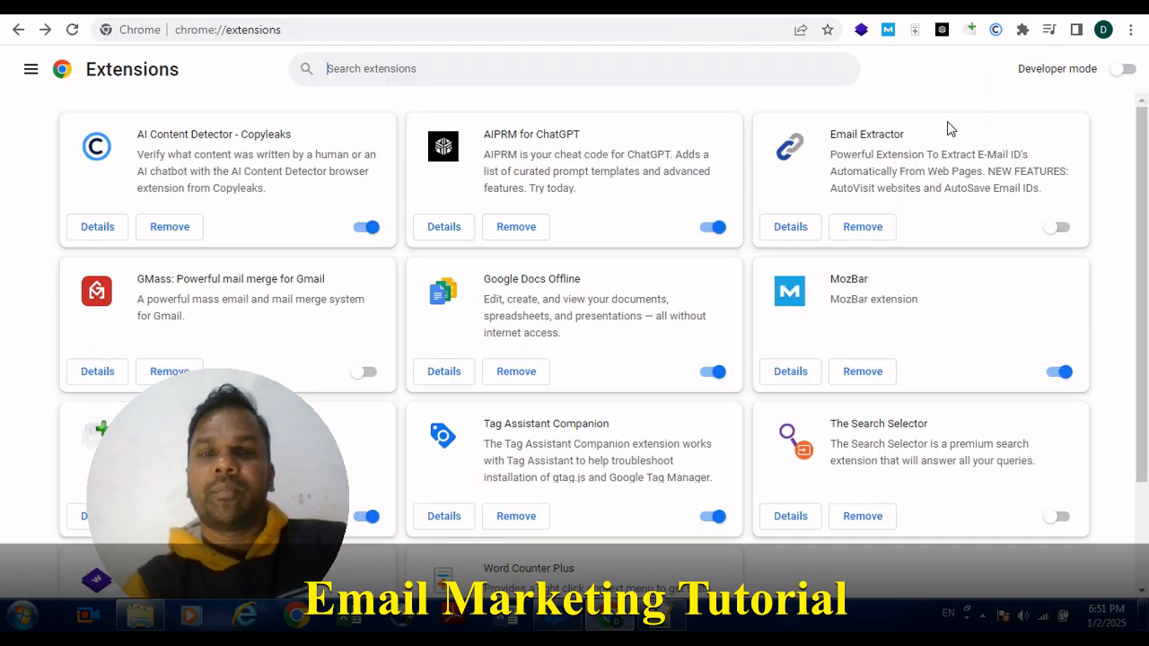
scroll(1143, 210, down, 1)
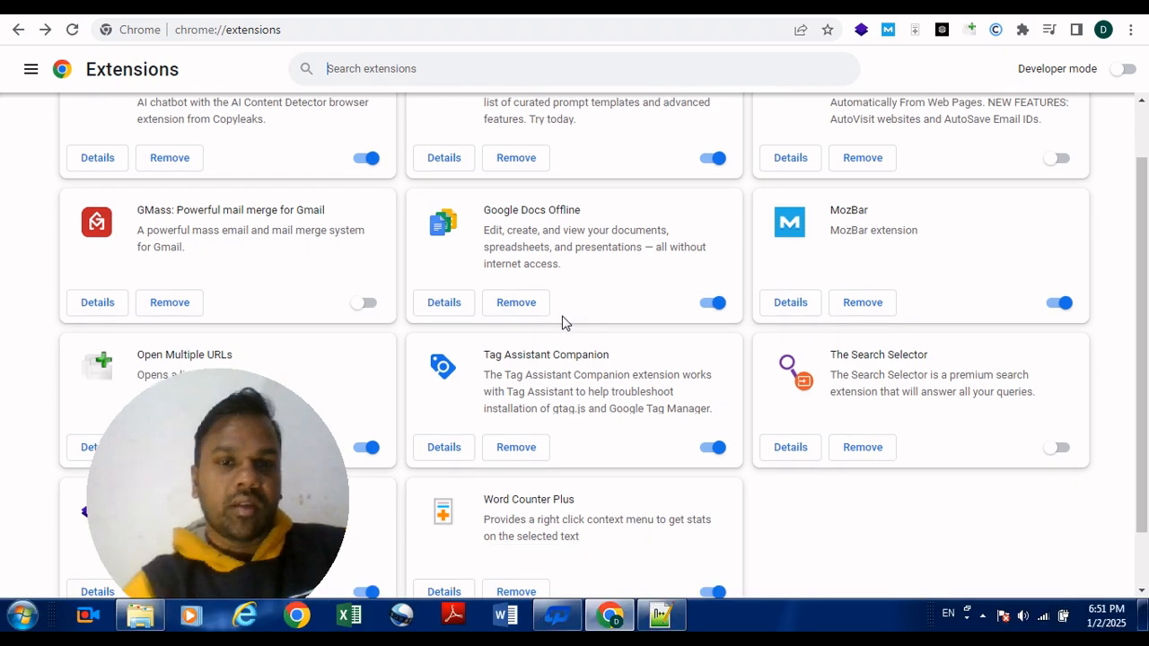
click(362, 305)
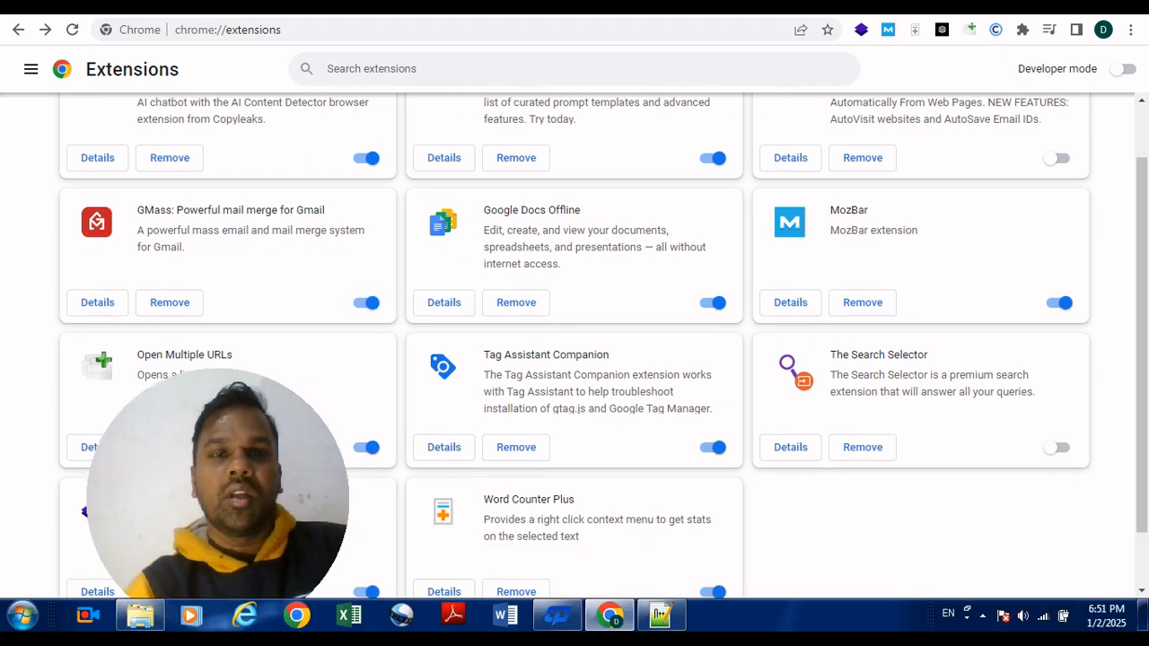
Step: Return to the Gmail inbox, close the blank new message and reload the page
click(187, 7)
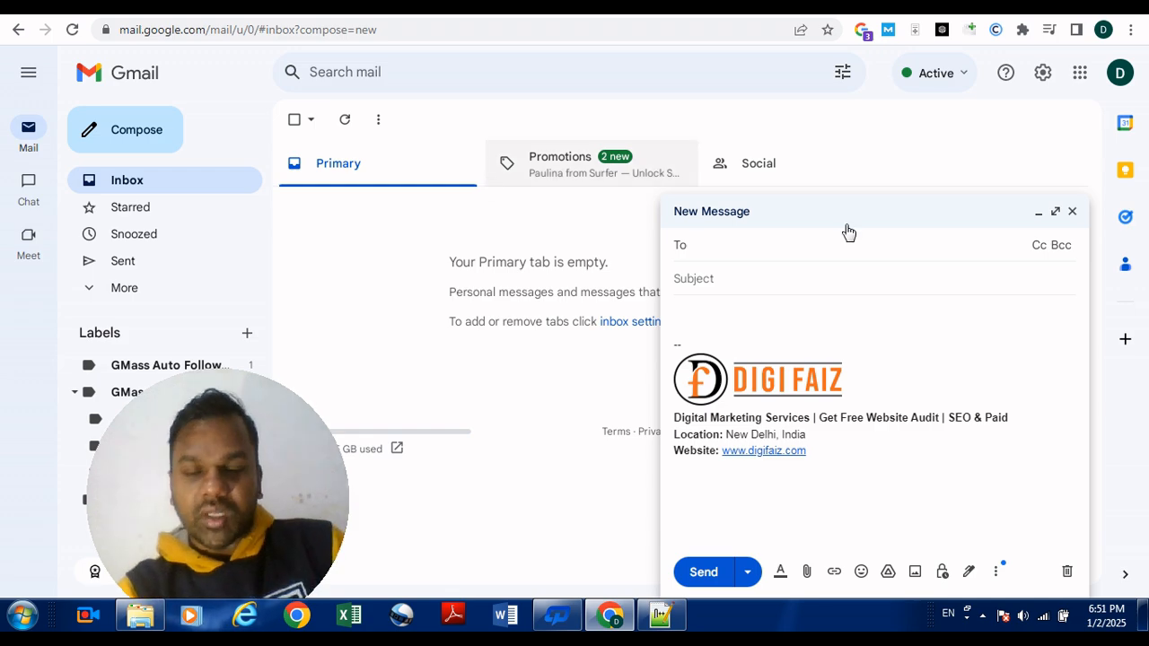
click(1072, 212)
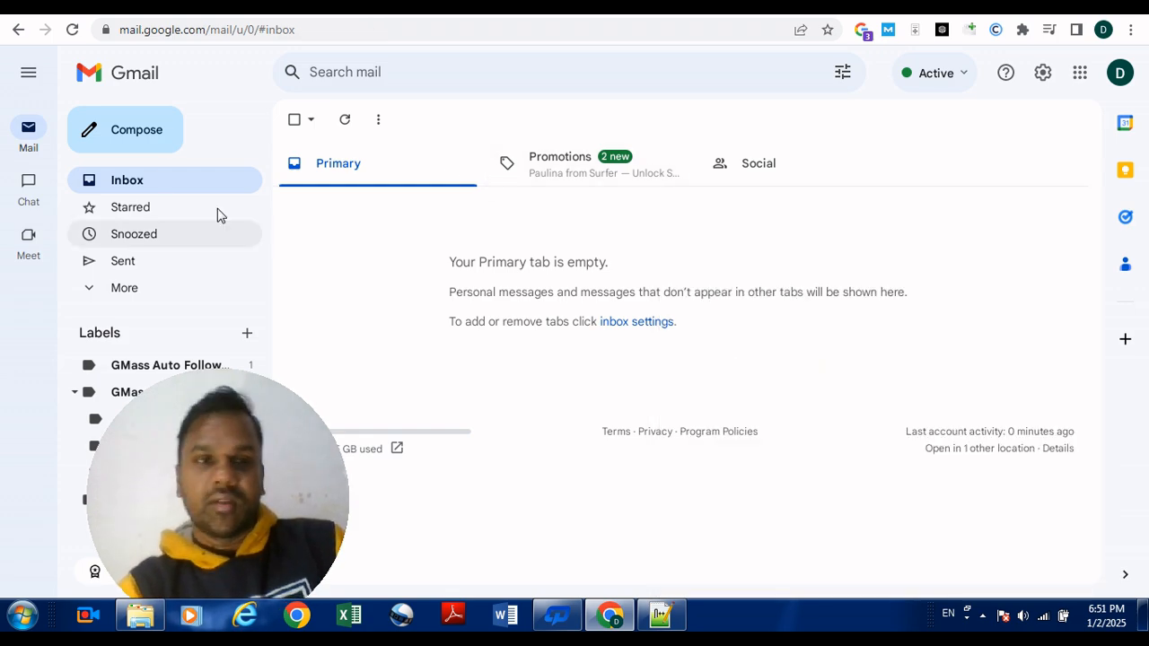
click(318, 34)
key(Return)
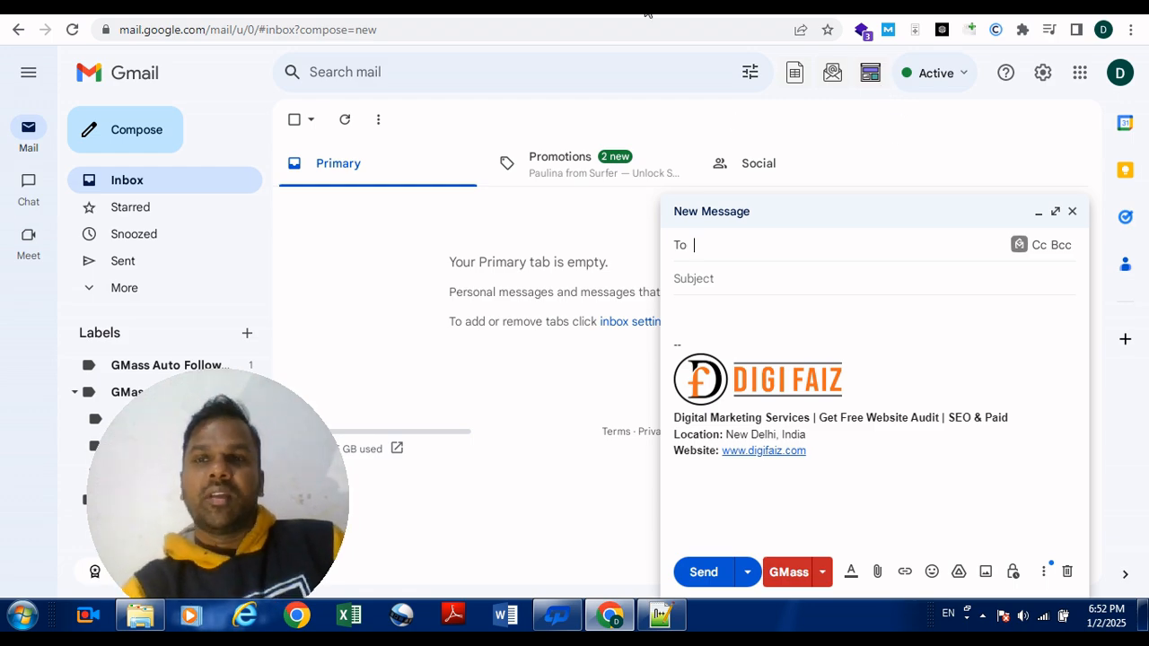
Step: View the GMass listing in the Chrome Web Store and return to the new message in Gmail
click(431, 7)
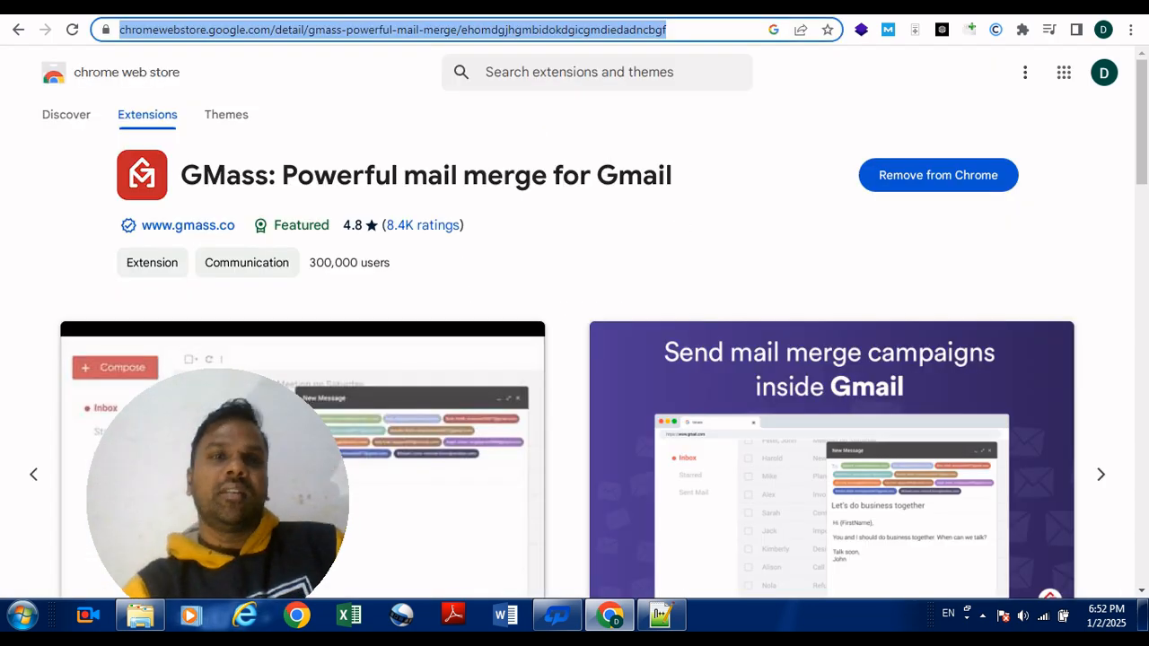
click(233, 7)
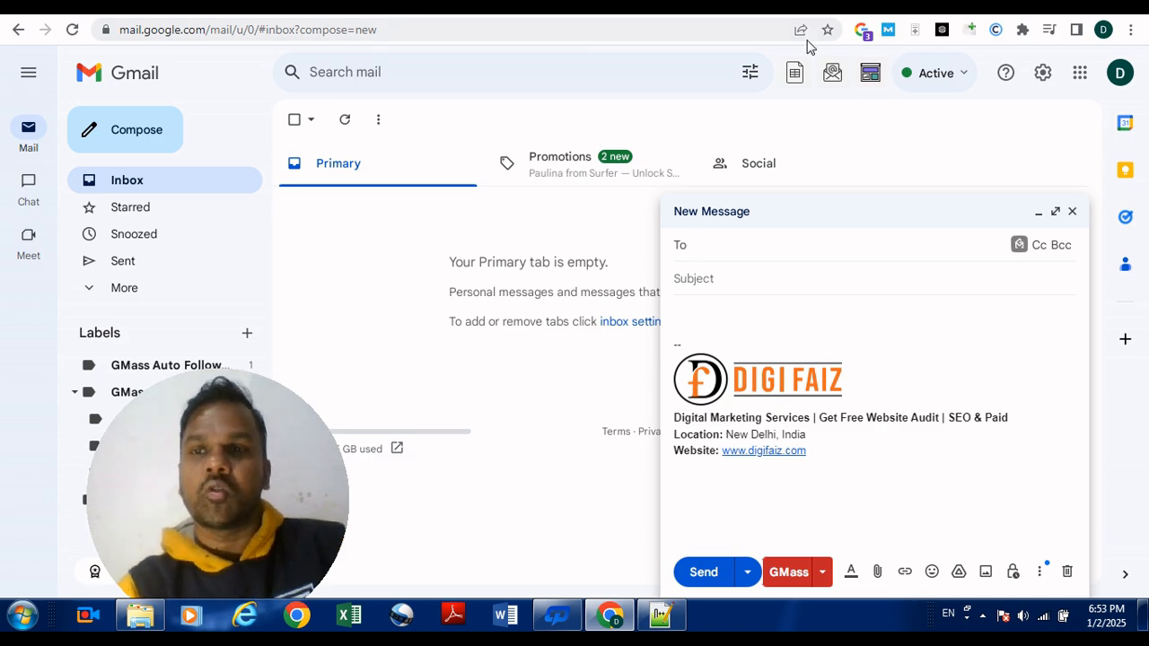
Step: Open a new browser tab and search Google for "email extractor"
key(ctrl+t)
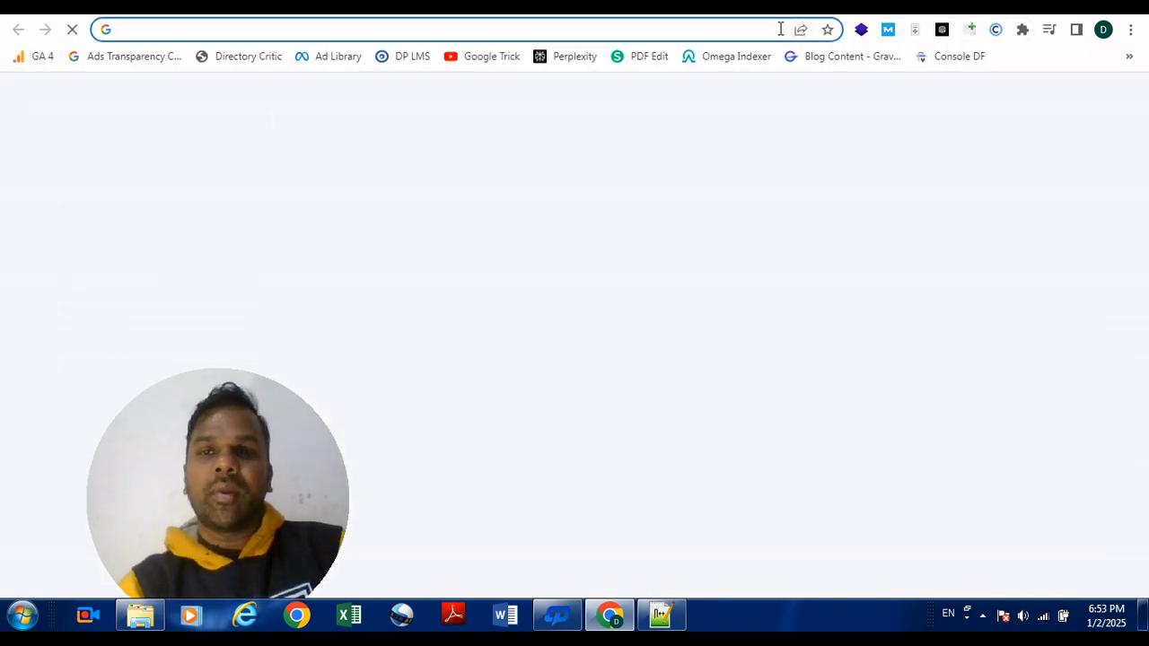
click(777, 33)
text(gogl)
key(Return)
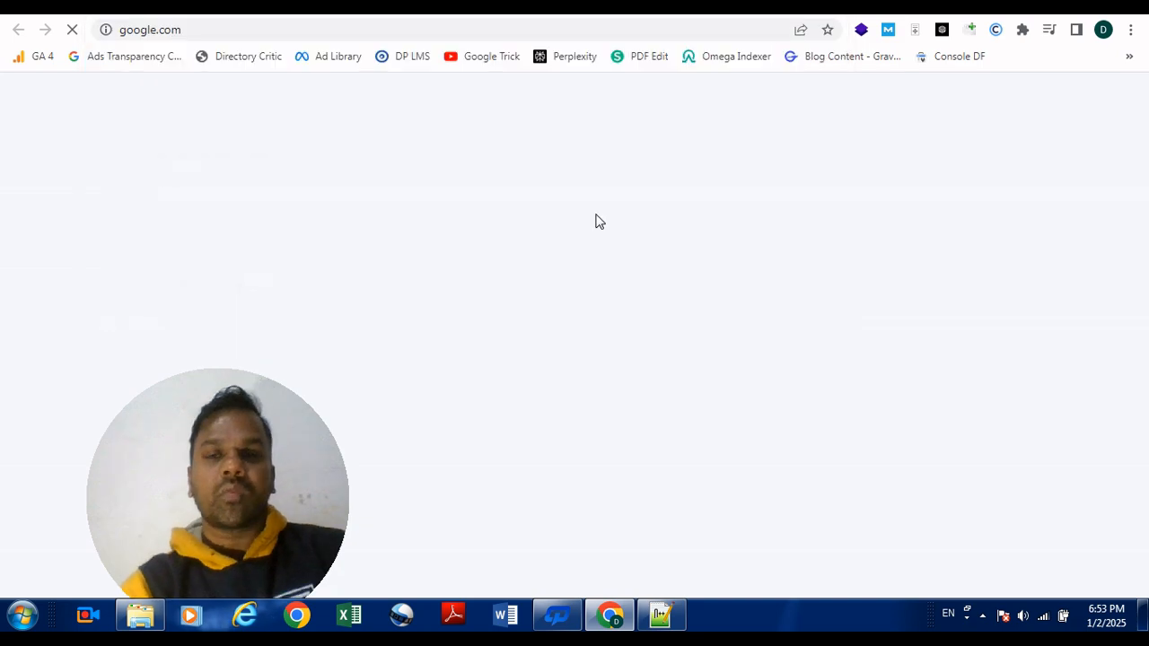
click(511, 326)
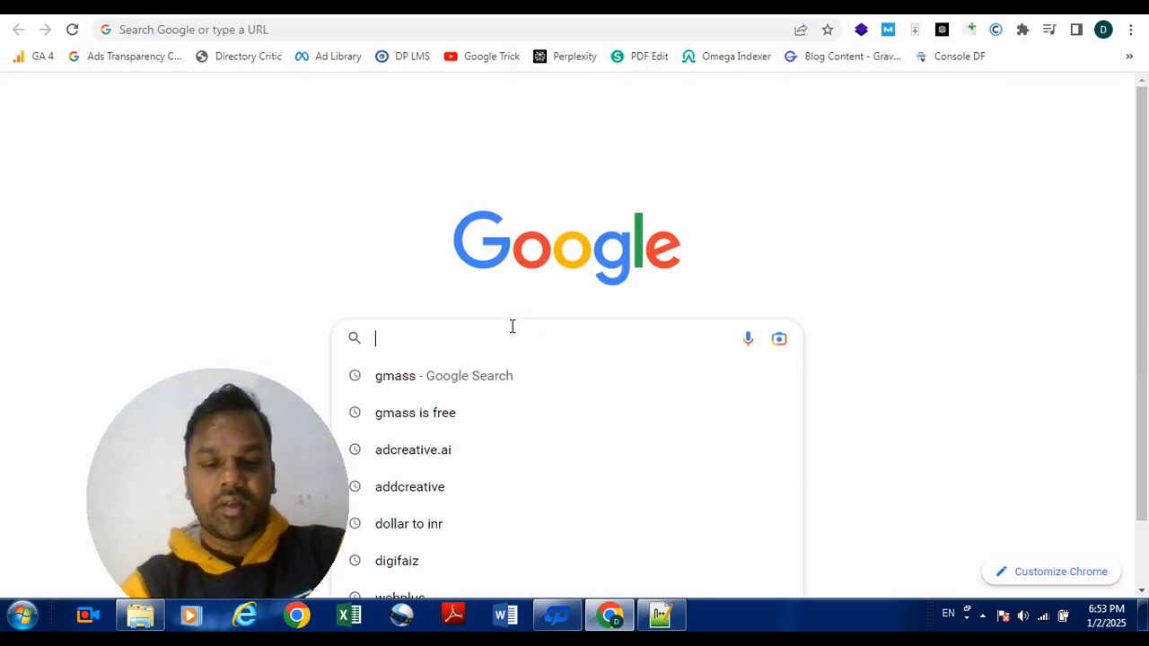
text(Email)
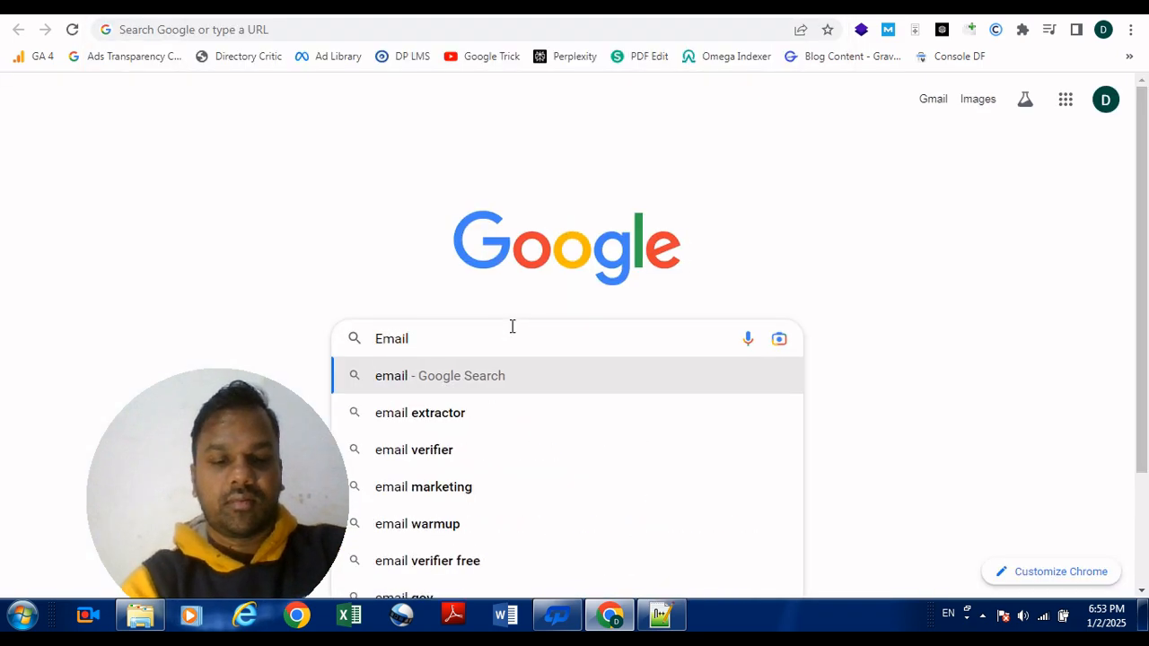
text( Ectra)
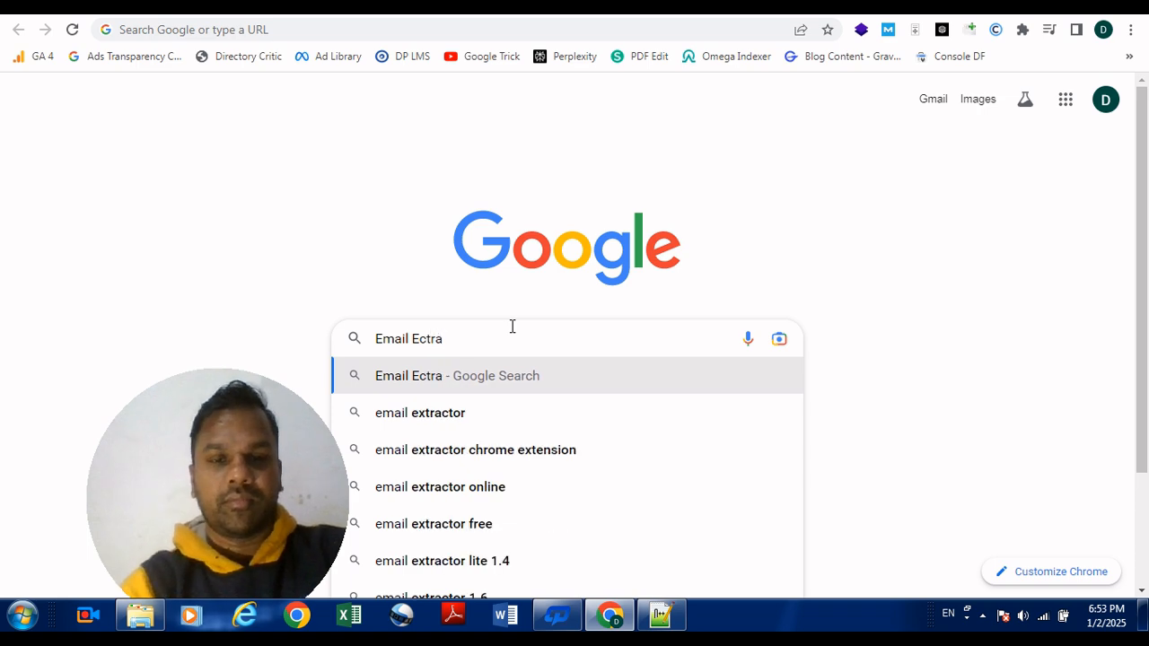
key(Down)
key(Return)
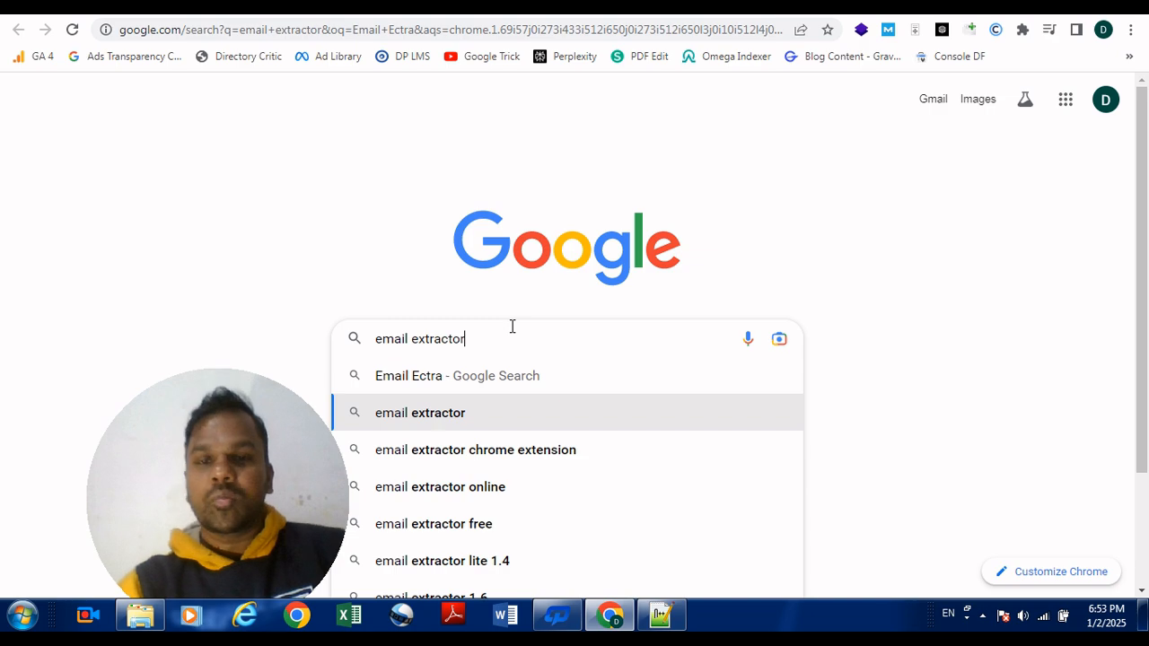
key(Return)
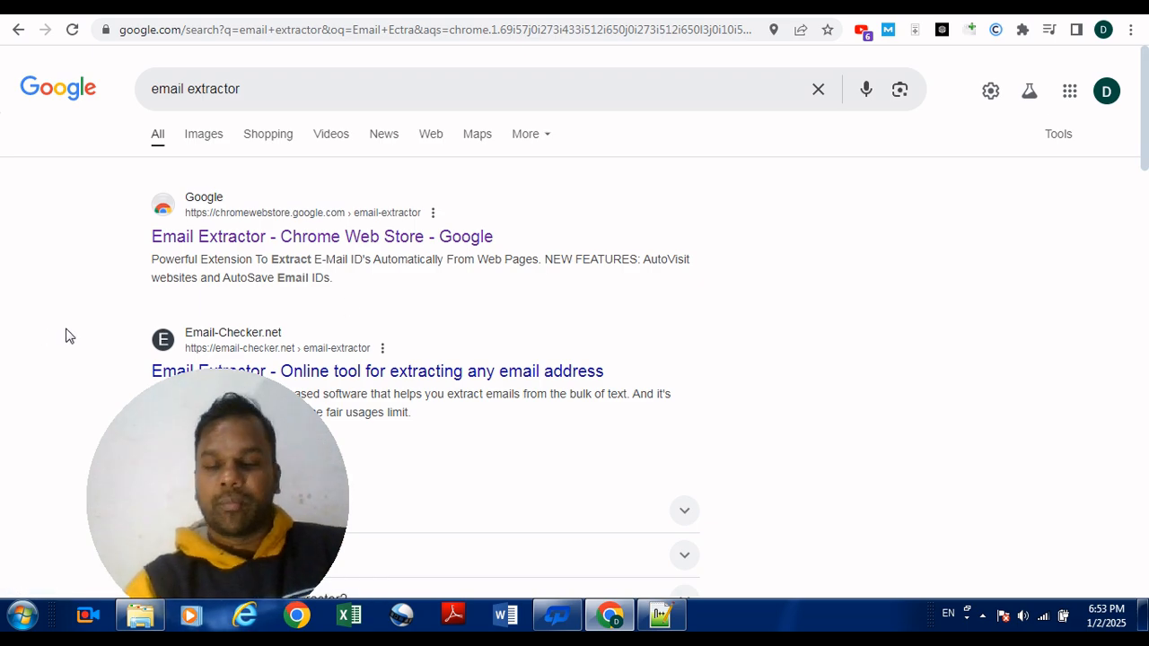
Step: Look through the Google results and refine the search to "email extractor extension"
scroll(67, 334, down, 1)
scroll(68, 333, down, 2)
scroll(64, 332, down, 1)
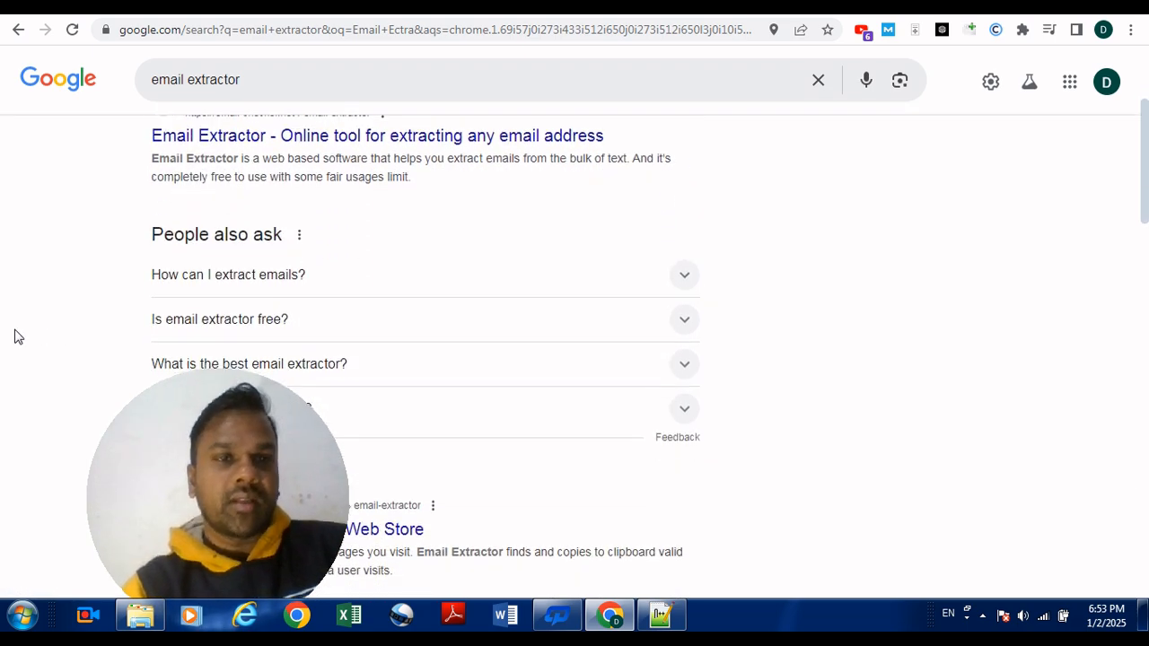
click(278, 84)
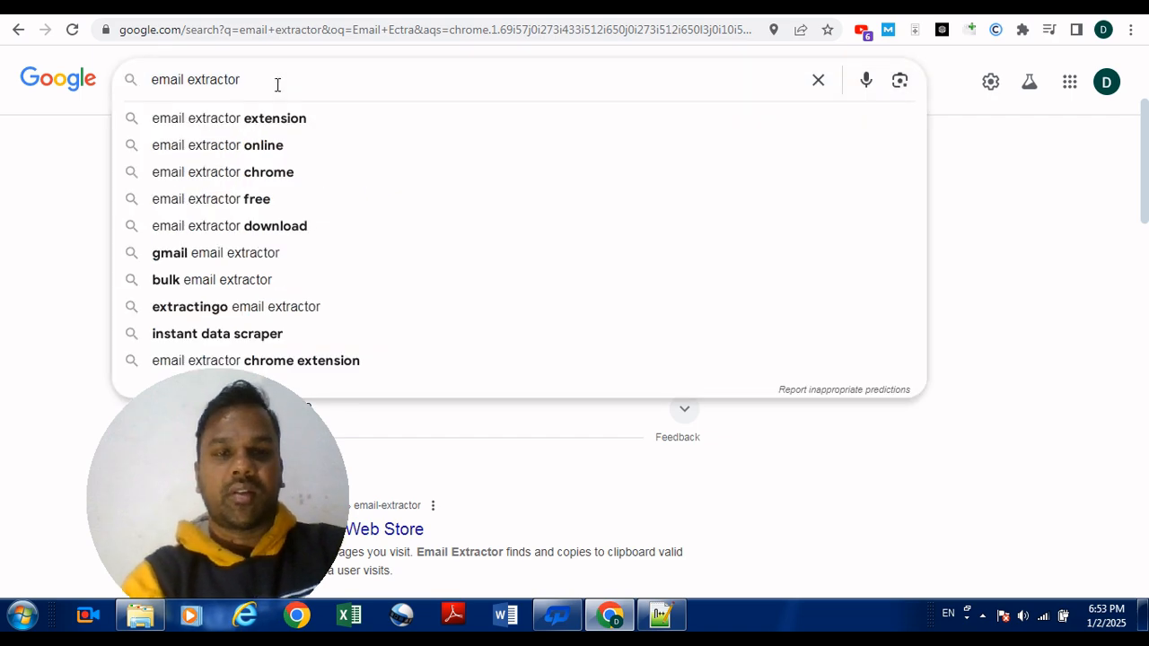
click(260, 118)
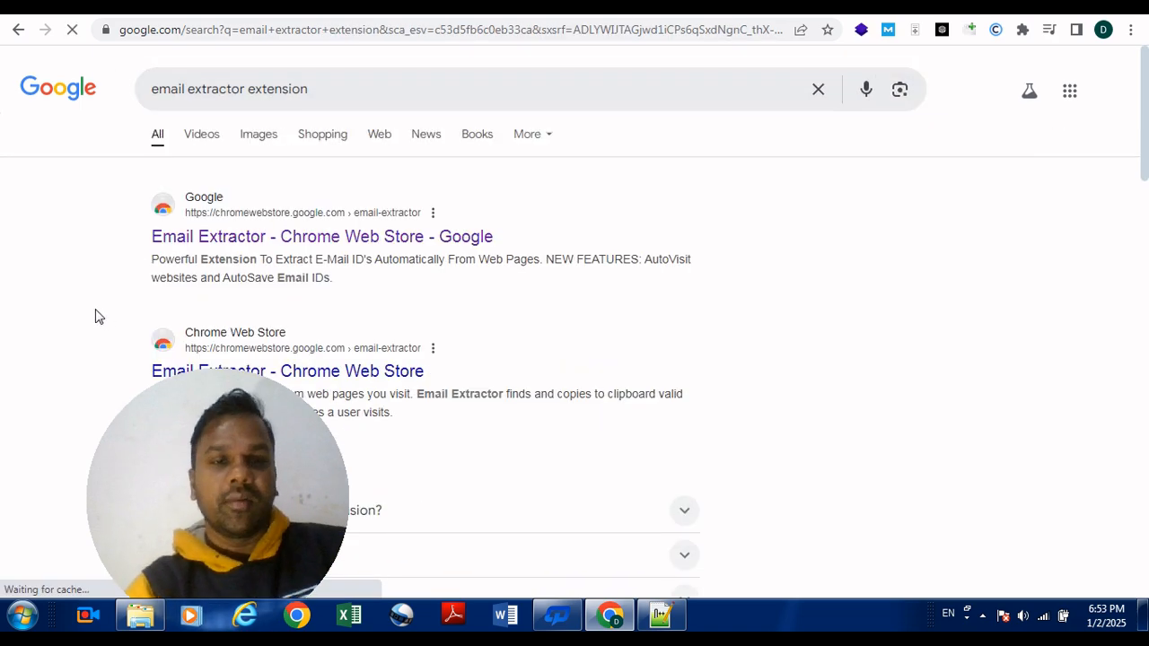
Step: Open the two Email Extractor results from the Chrome Web Store in separate tabs and view their listings
scroll(82, 290, down, 1)
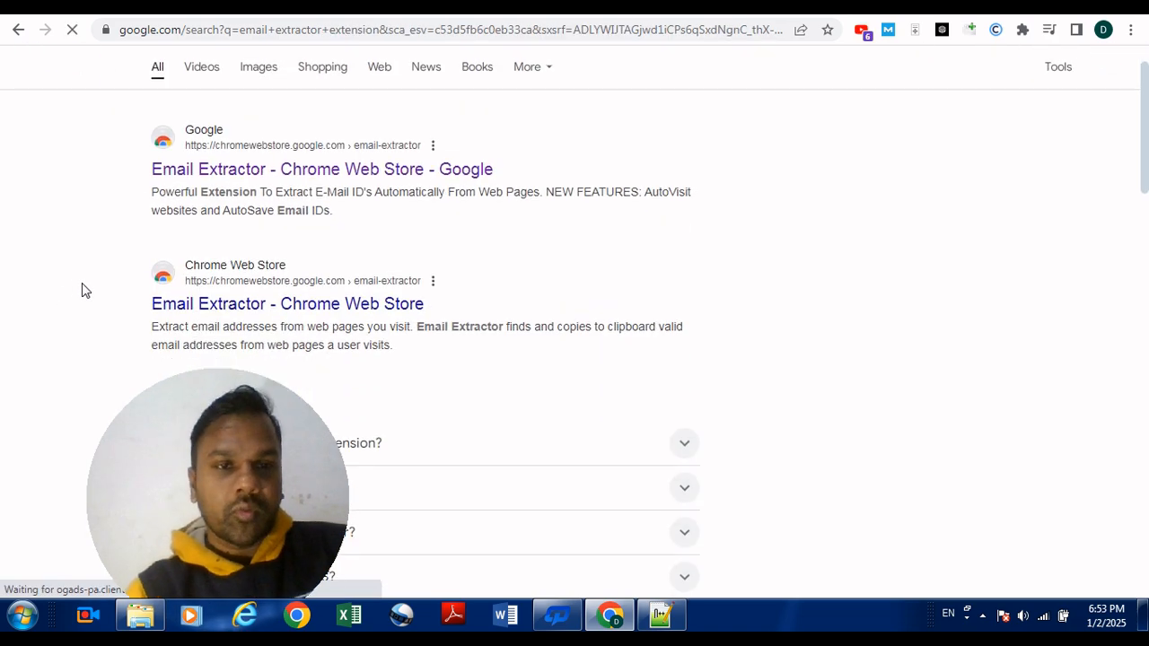
right_click(334, 174)
click(411, 184)
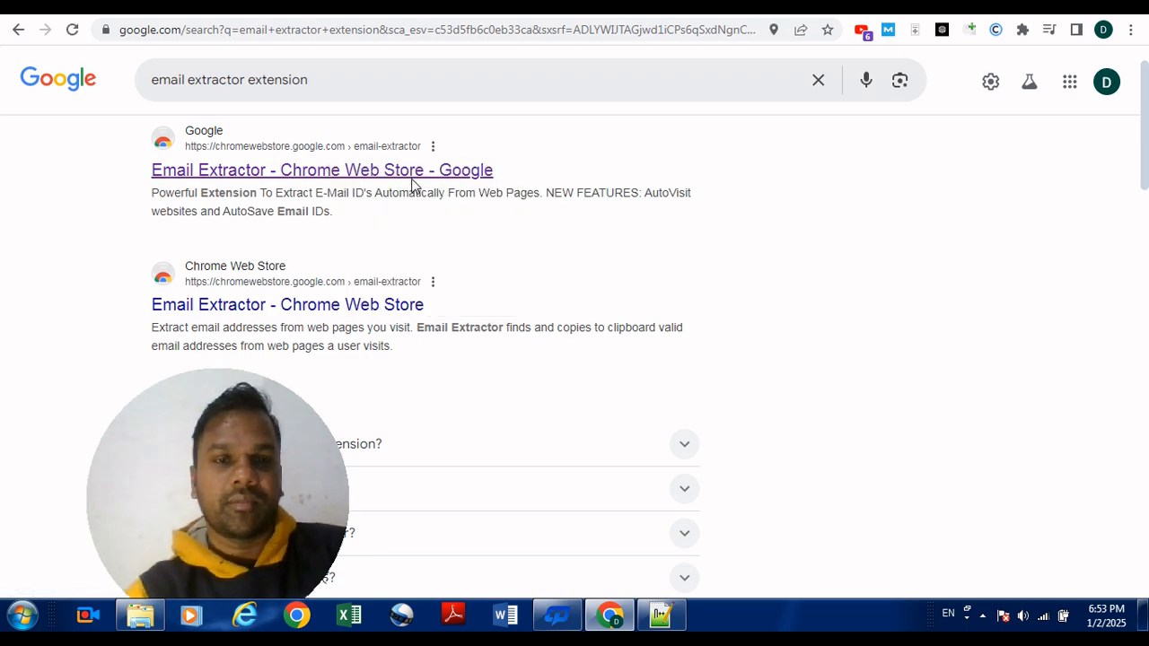
right_click(315, 309)
click(380, 321)
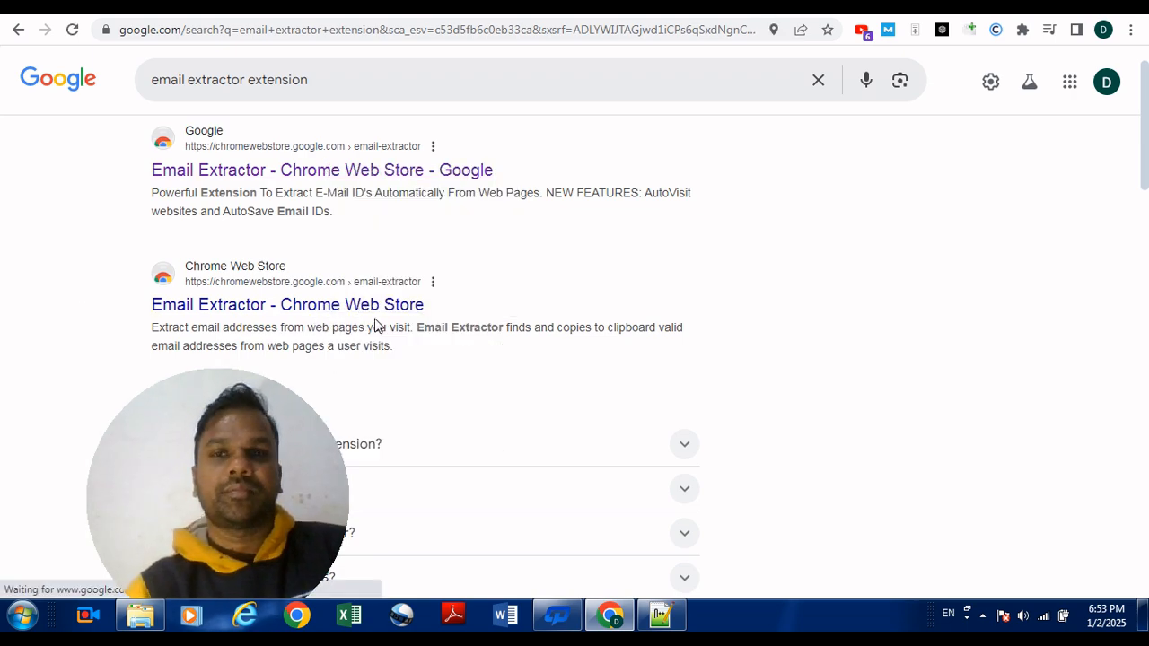
click(794, 12)
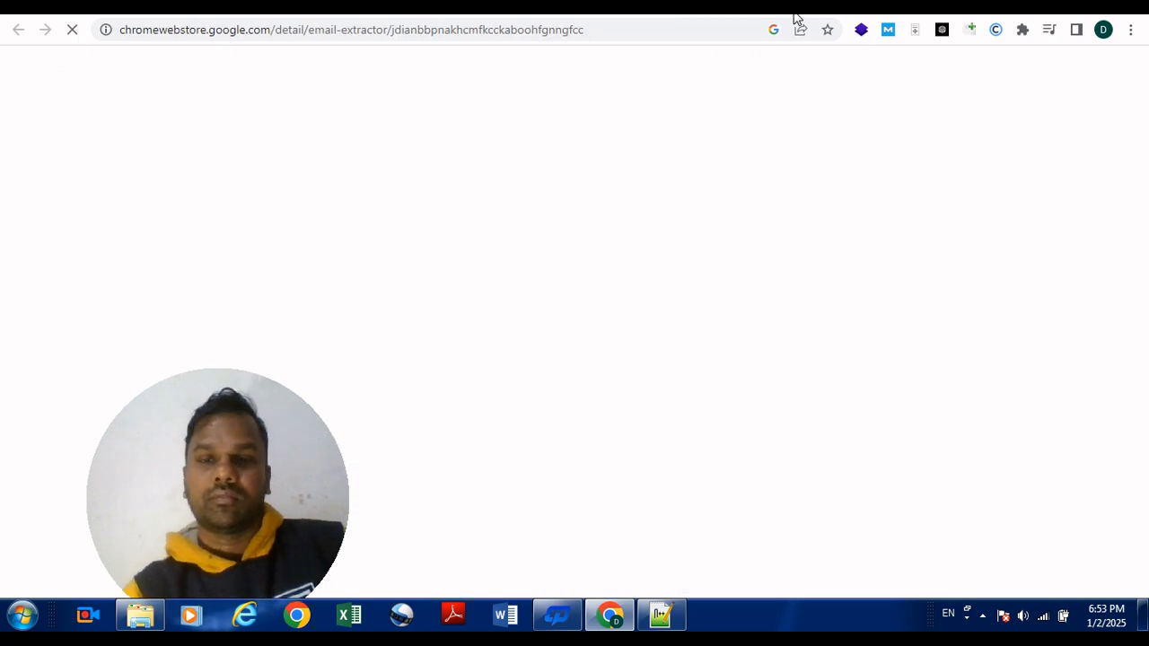
click(807, 8)
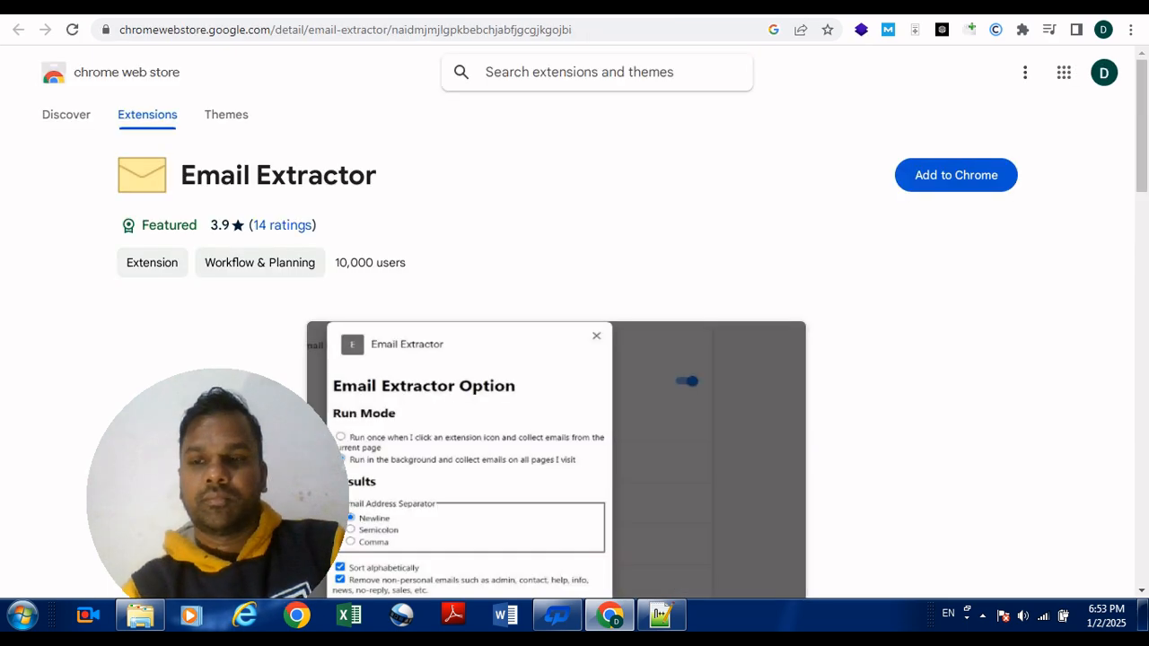
click(809, 10)
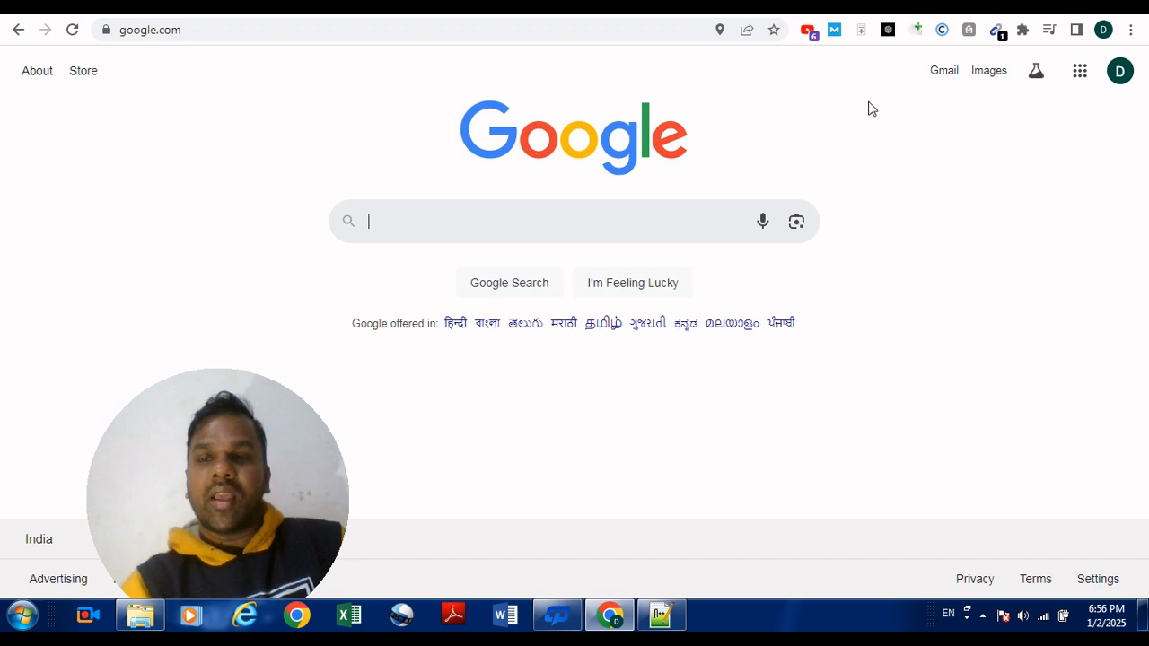
Step: Check the SEO Services spreadsheet, return to the Google home page and search for SEO services * "gmail.com"
click(485, 19)
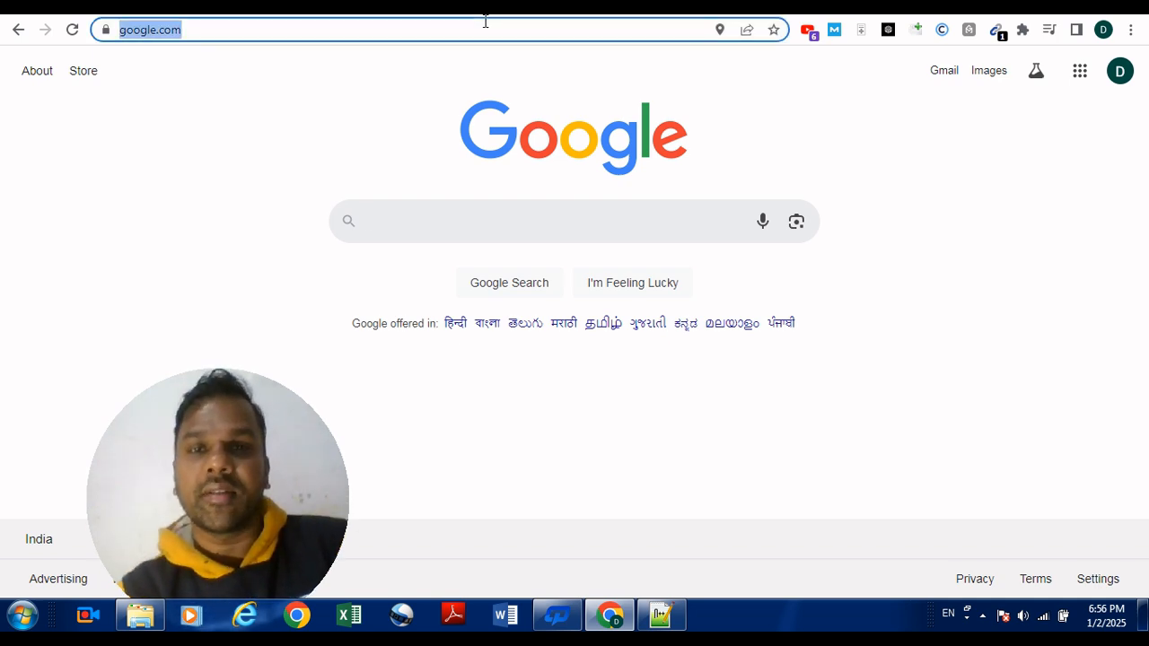
click(644, 8)
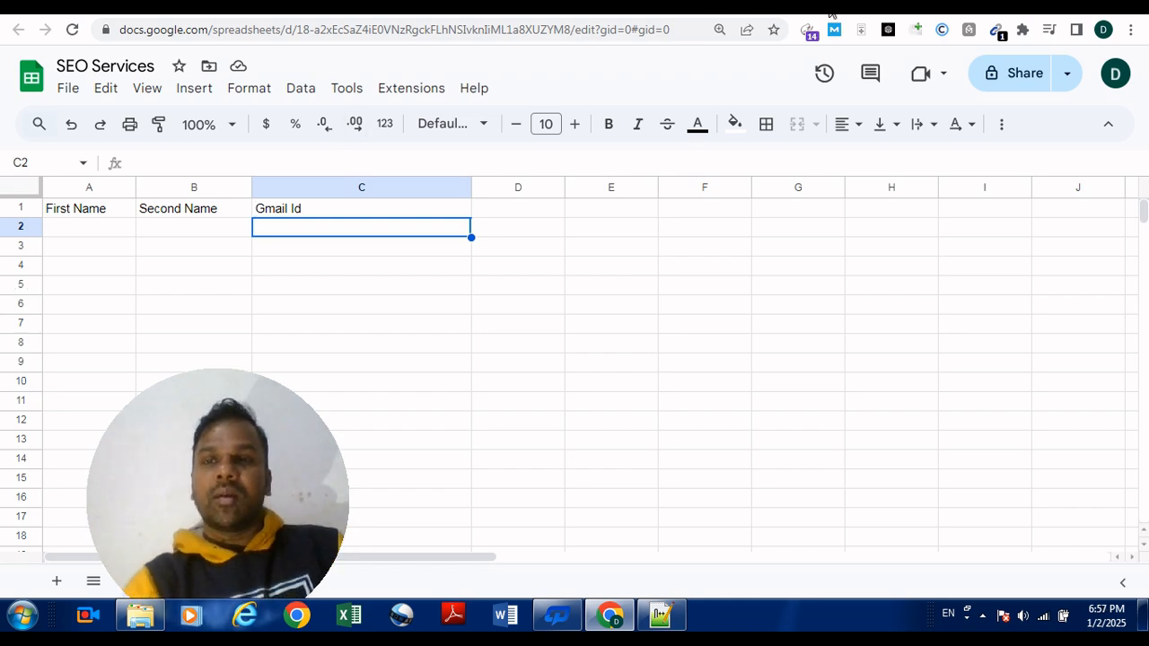
click(828, 5)
click(493, 226)
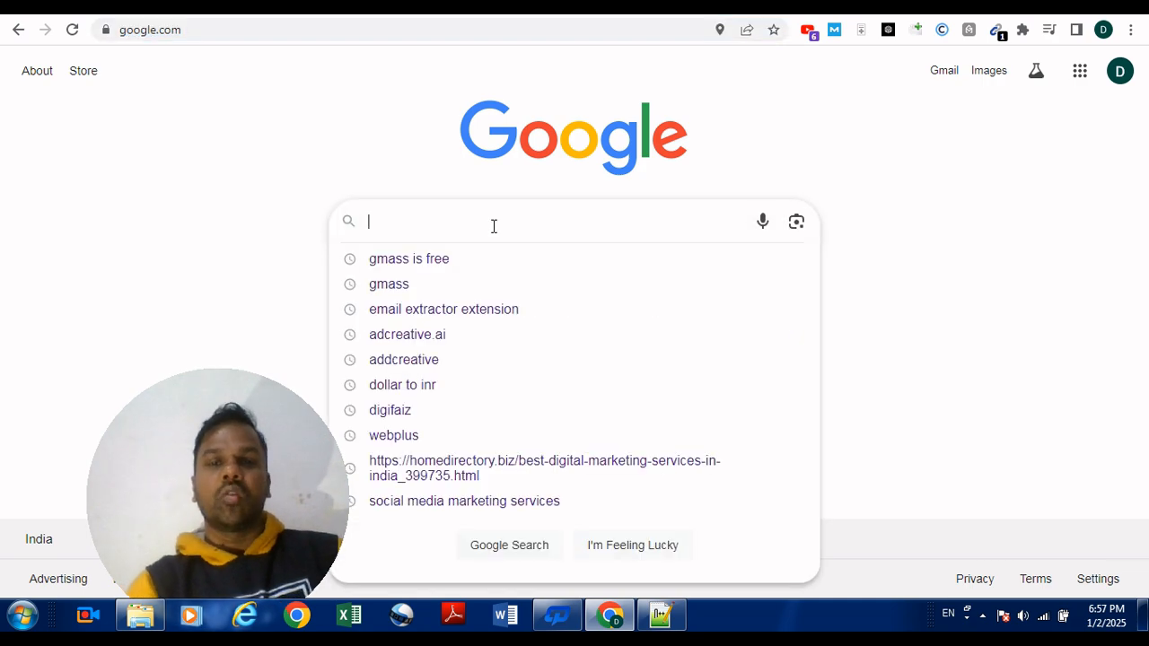
text(S)
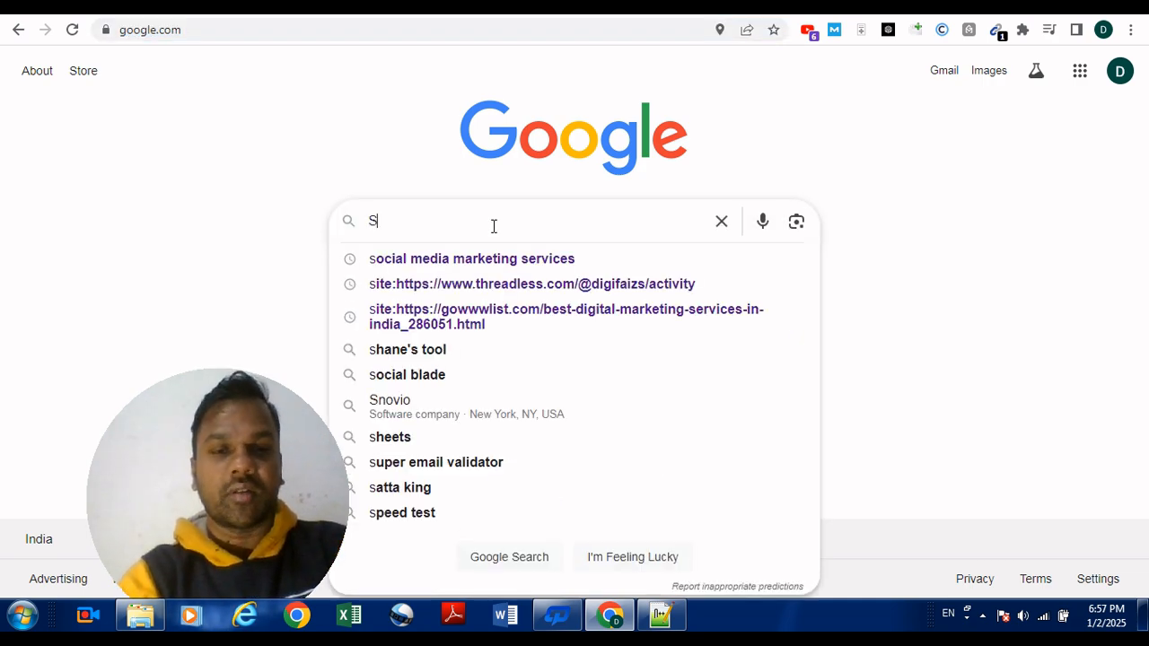
text(EO services *)
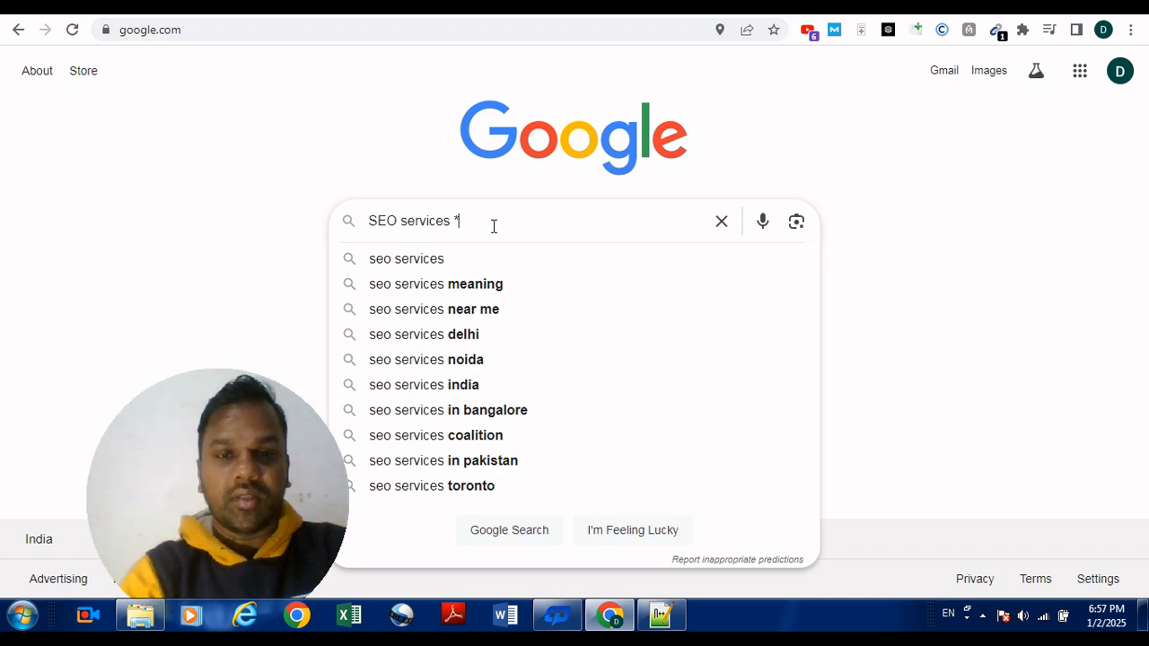
text("")
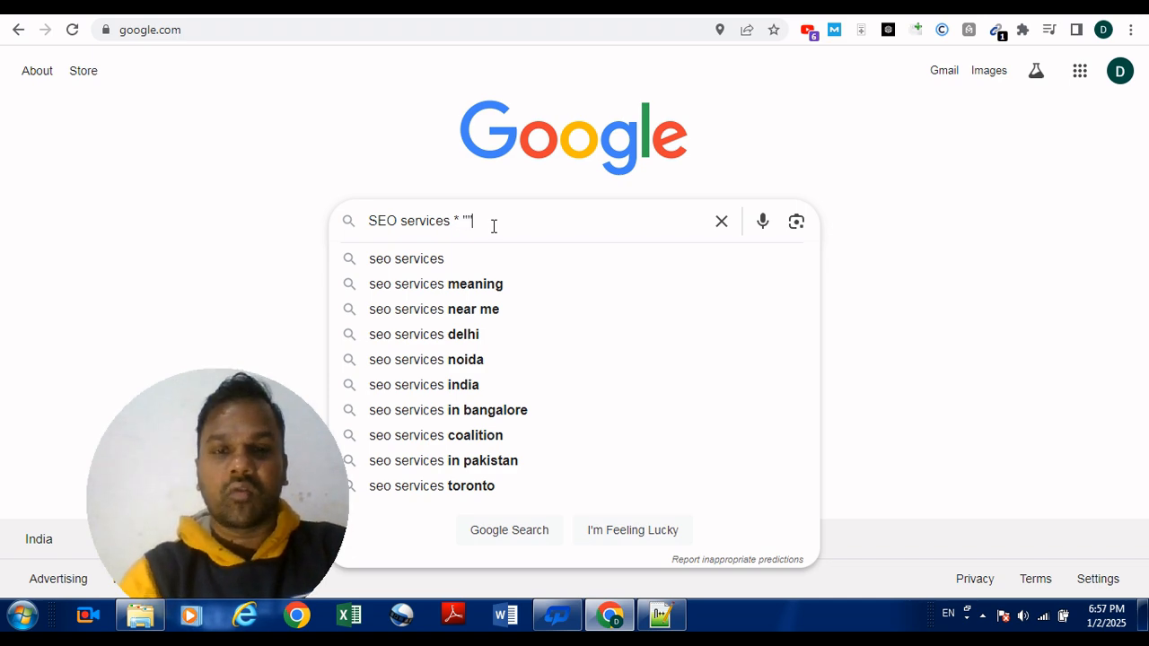
text(gma)
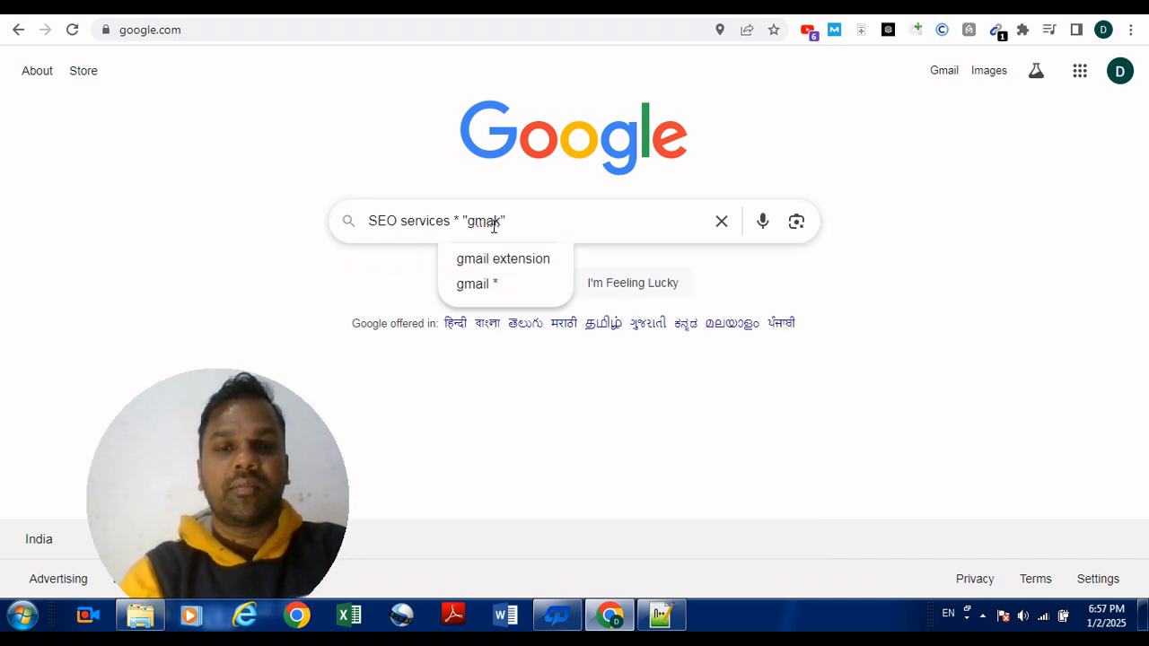
text(il.com)
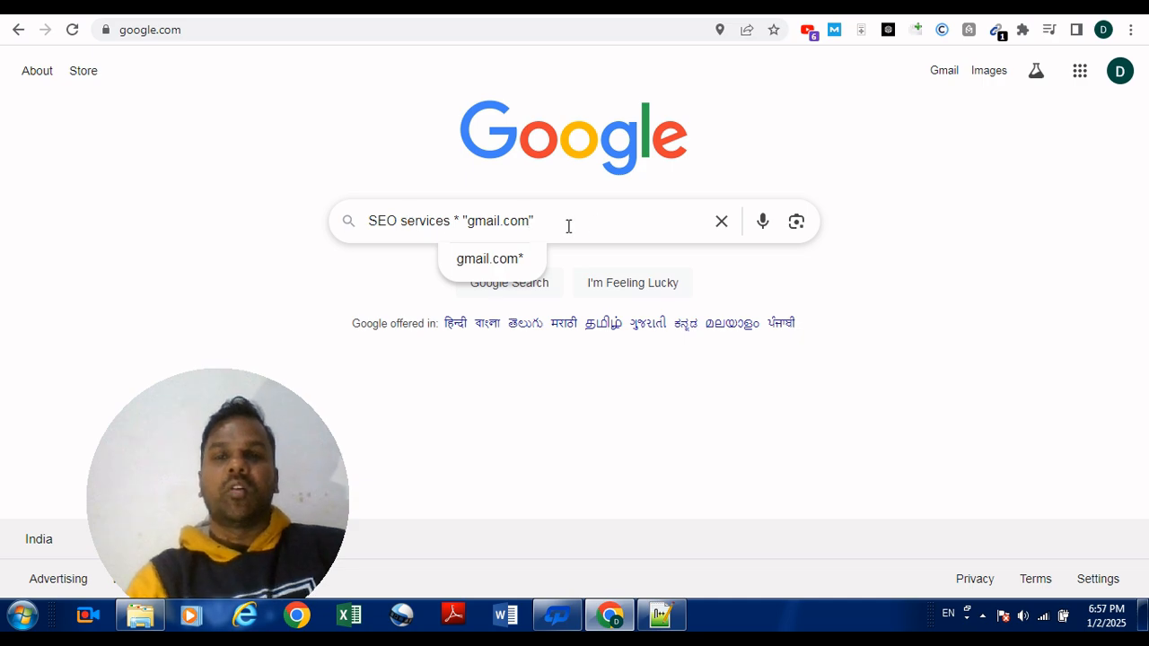
key(Return)
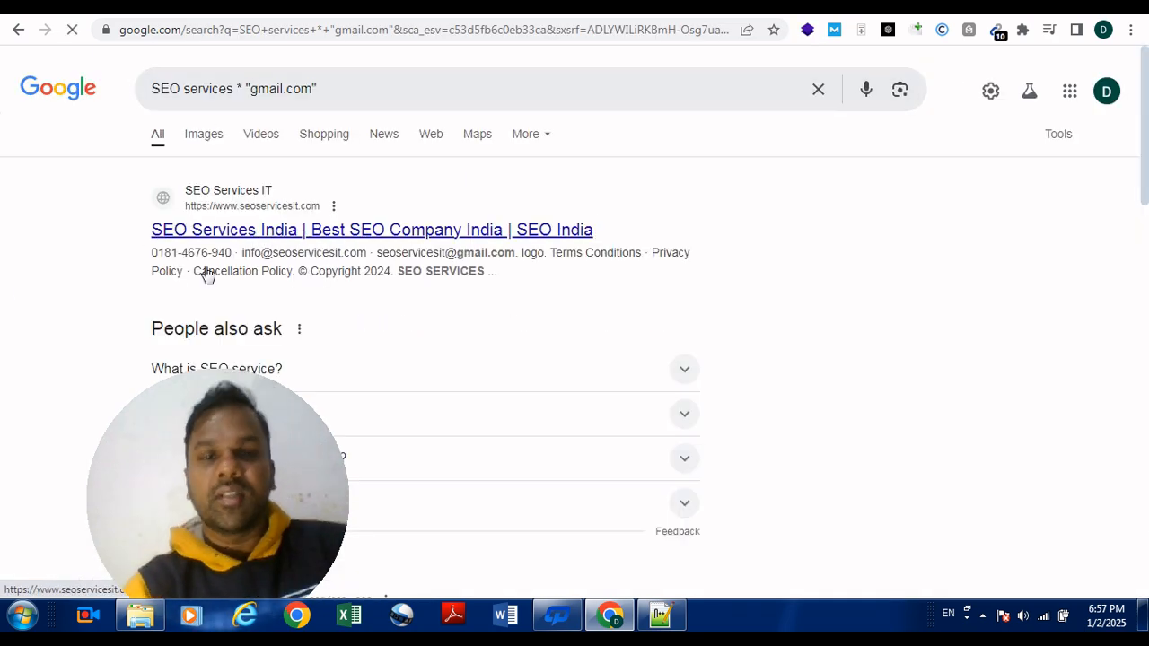
Step: Open the Email Extractor extension on the search results and copy all the email addresses it collected
scroll(33, 285, down, 1)
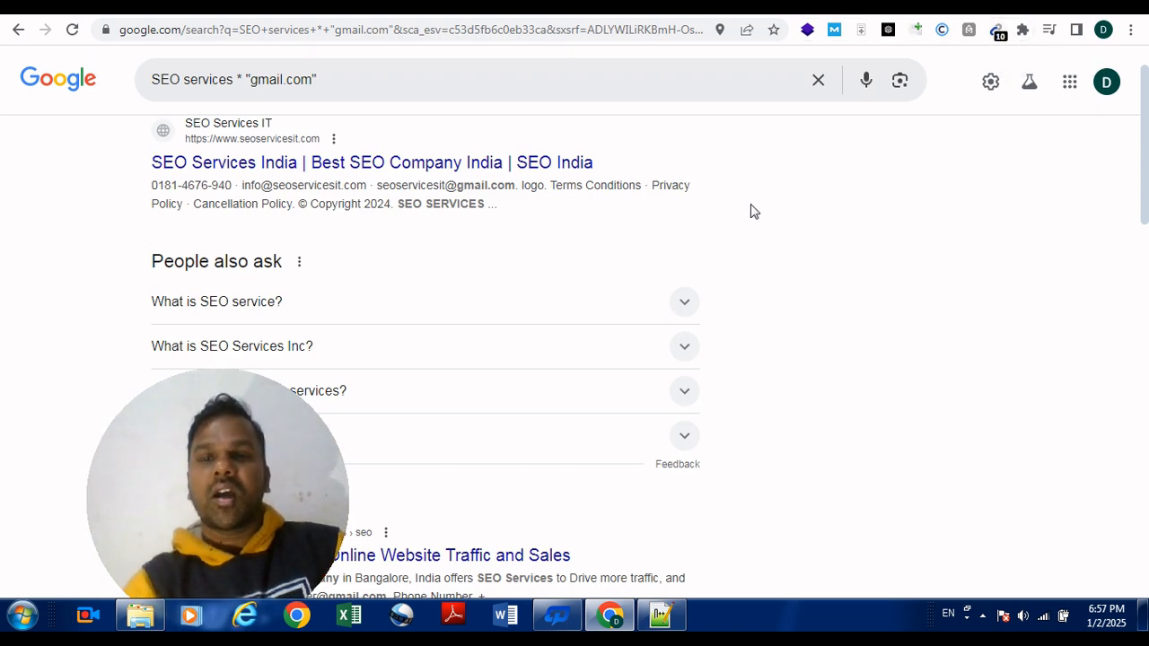
click(998, 32)
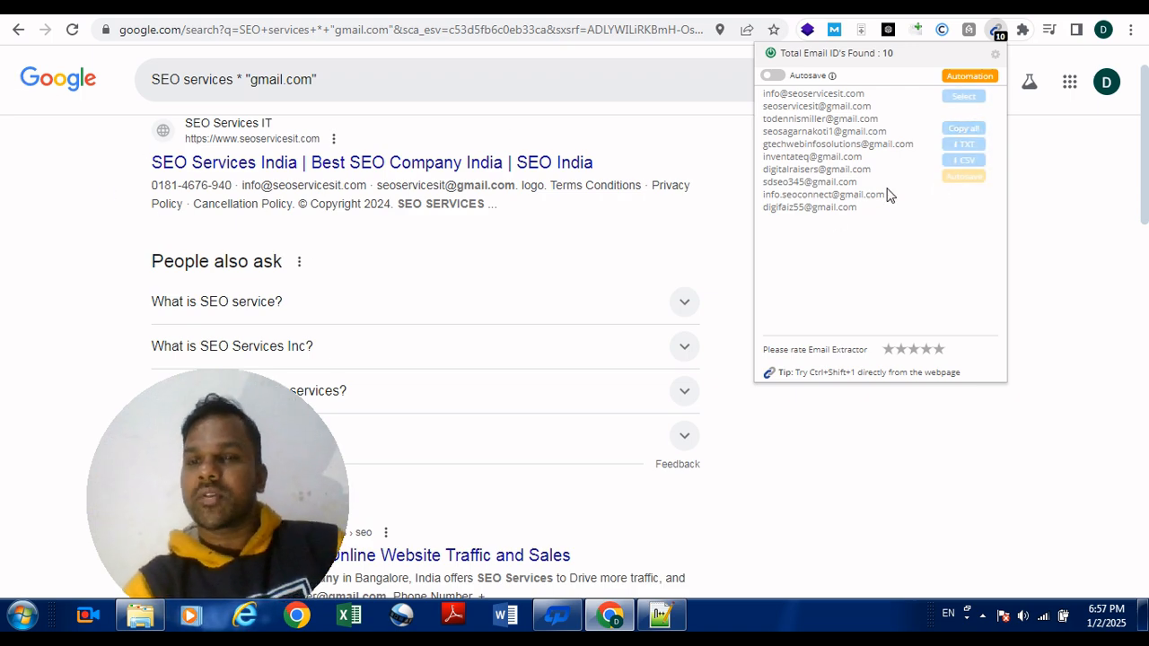
drag(880, 236, 727, 90)
key(ctrl+c)
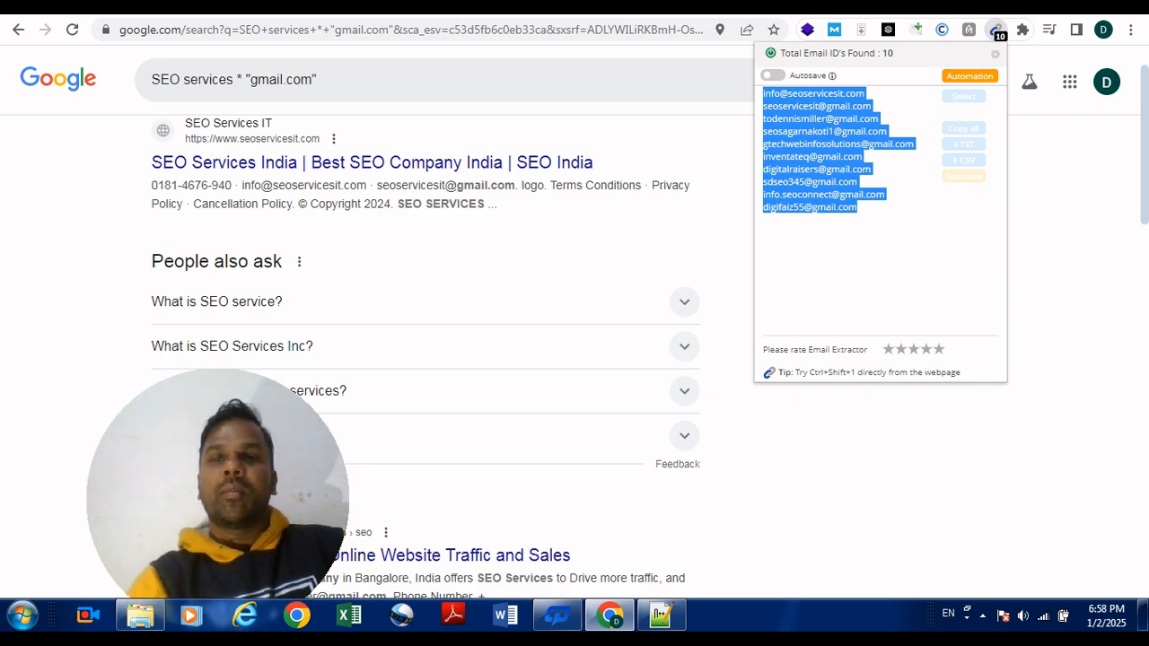
Step: Switch to the SEO Services spreadsheet and paste the copied addresses under Gmail Id starting at cell C2
click(440, 7)
key(Up)
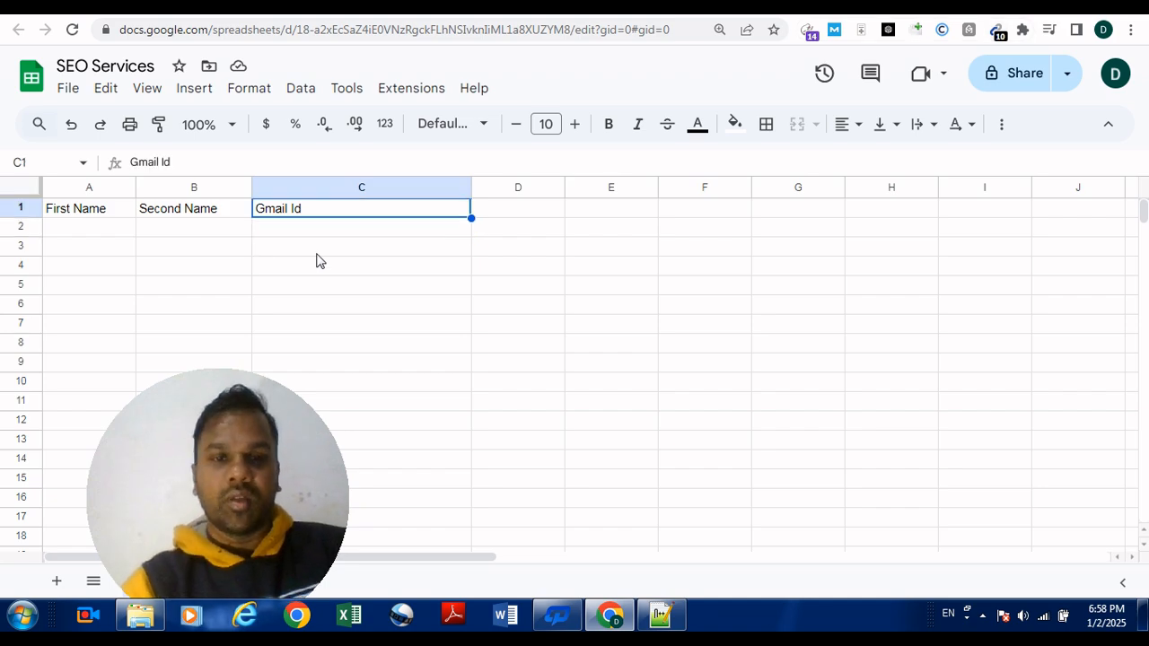
key(Down)
key(ctrl+v)
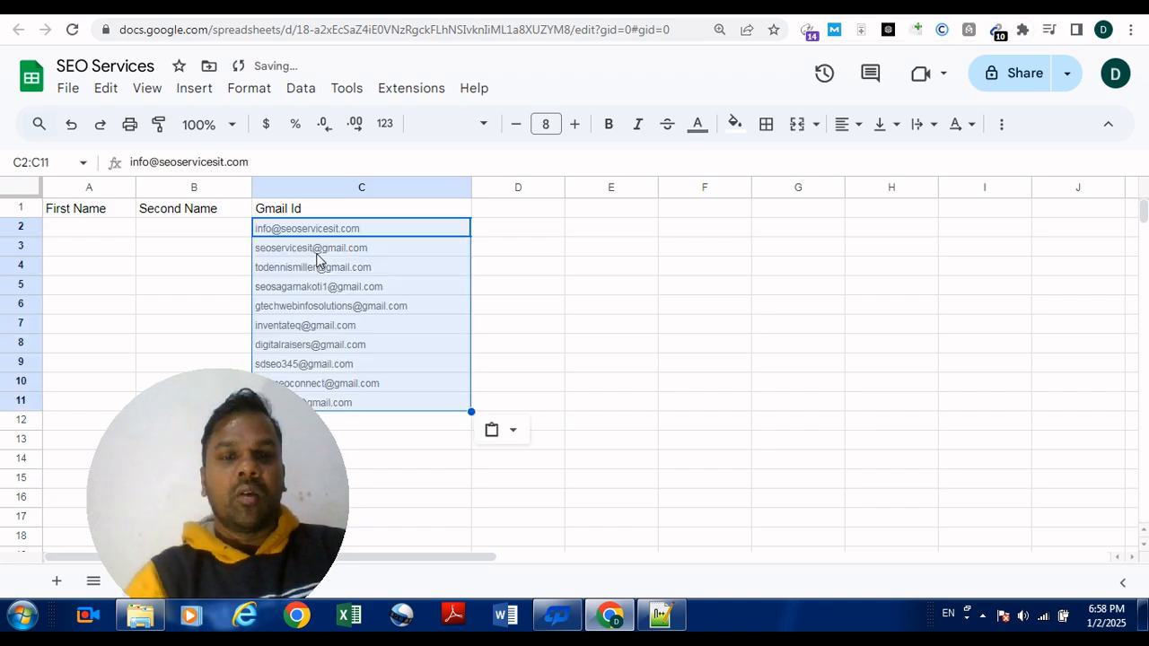
key(Left)
key(Left)
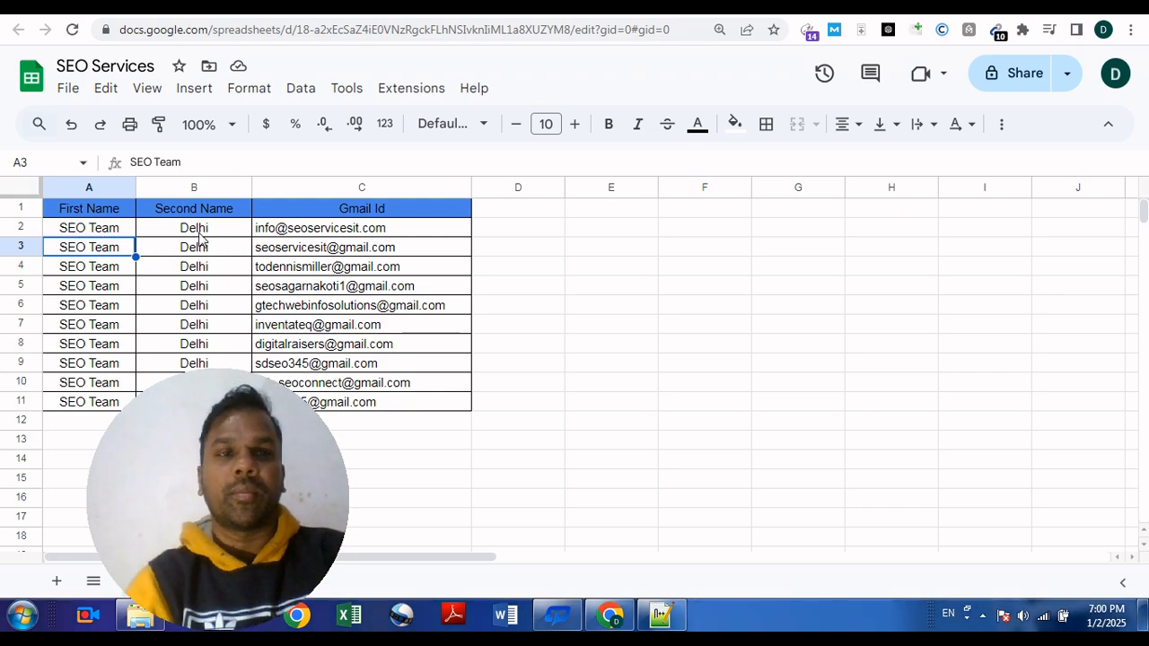
Step: Download the SEO Services sheet as Comma Separated Values (.csv)
click(65, 94)
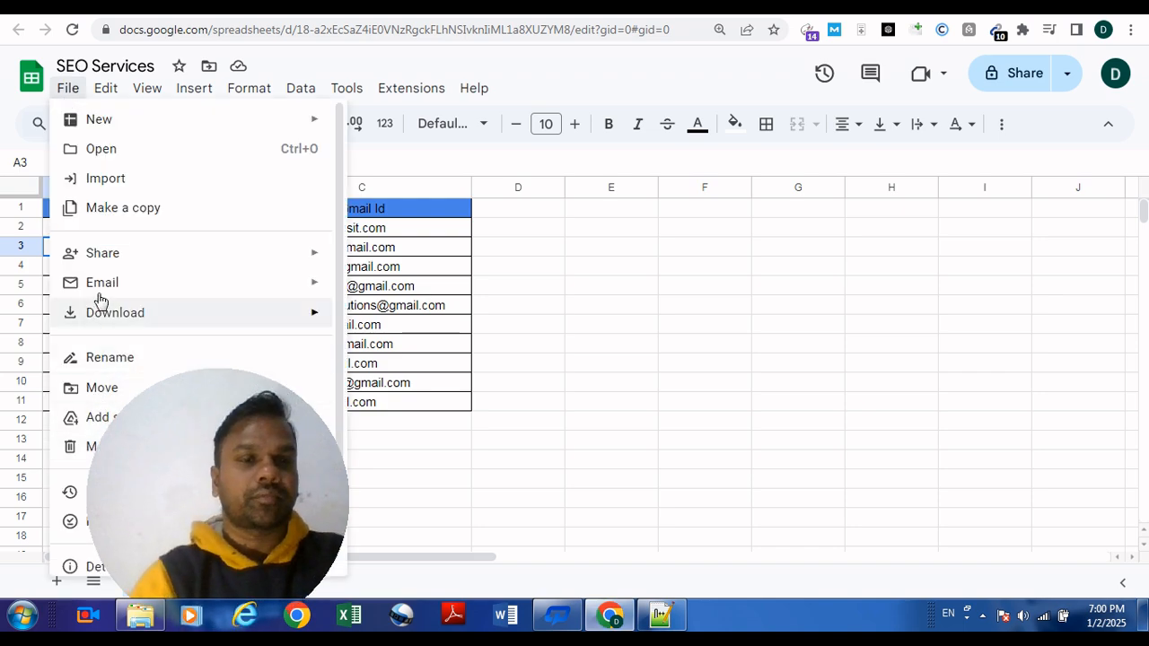
mouse_move(216, 325)
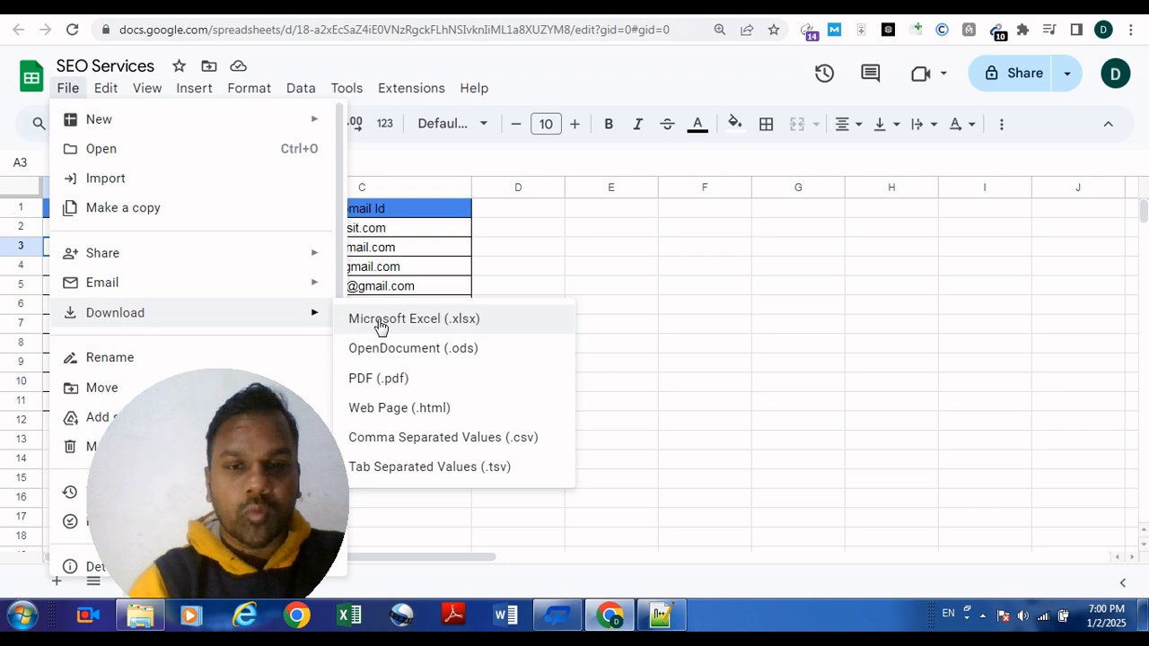
click(451, 439)
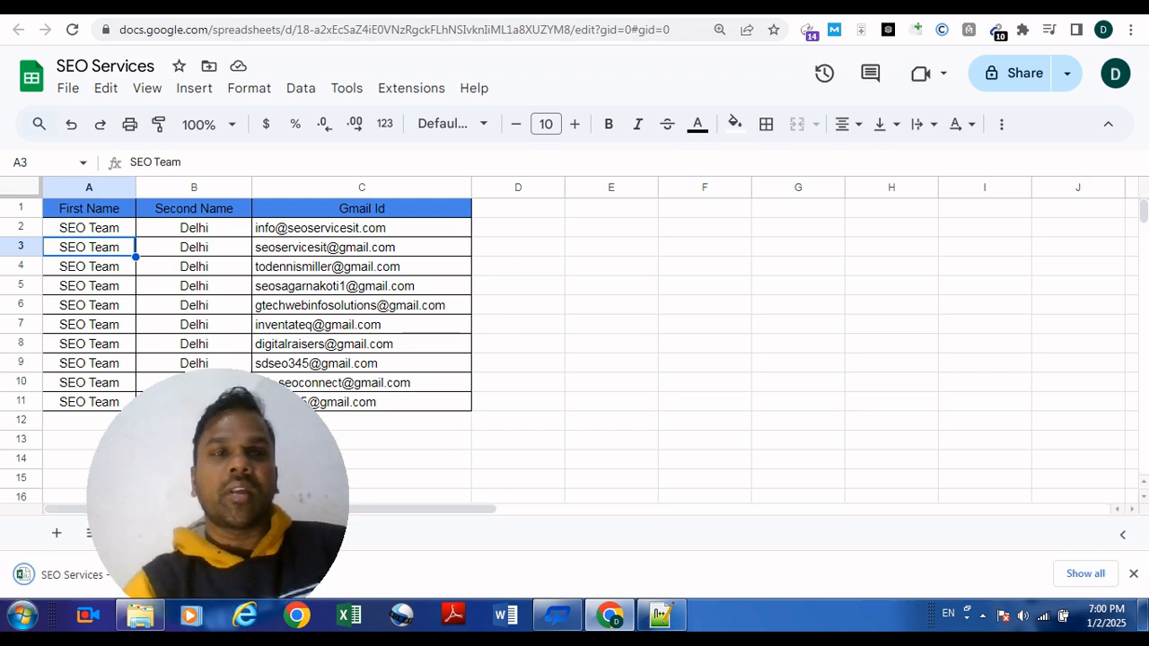
Step: Return to the new message in Gmail, view the GMass campaign settings, close them and reload the page
key(ctrl+Tab)
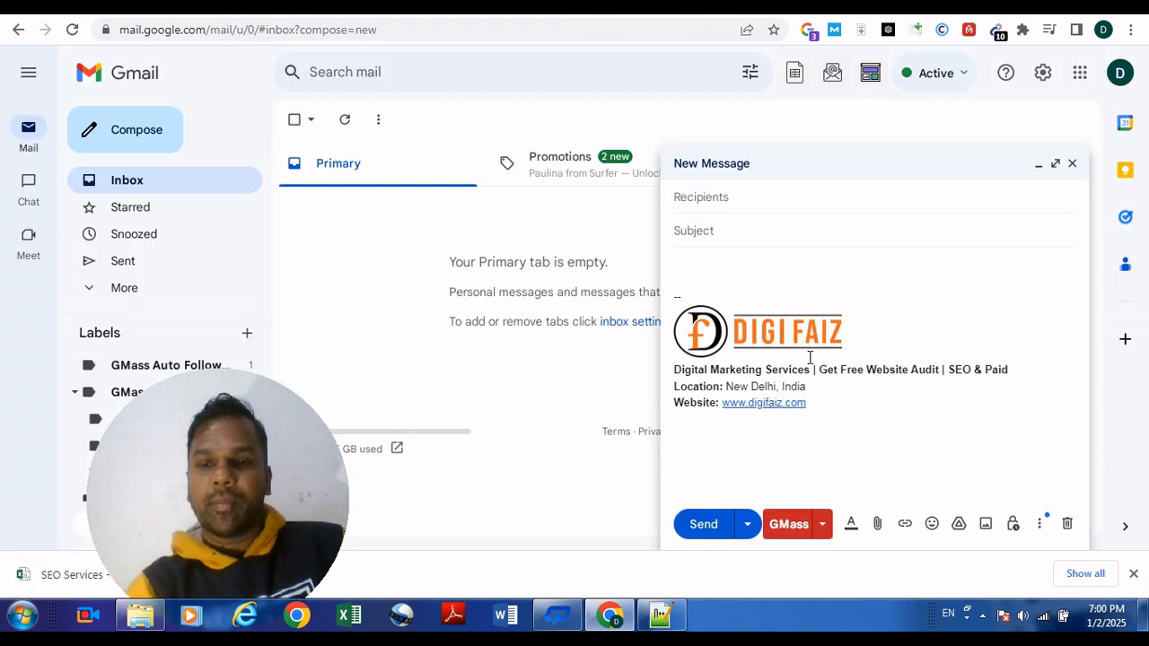
click(823, 524)
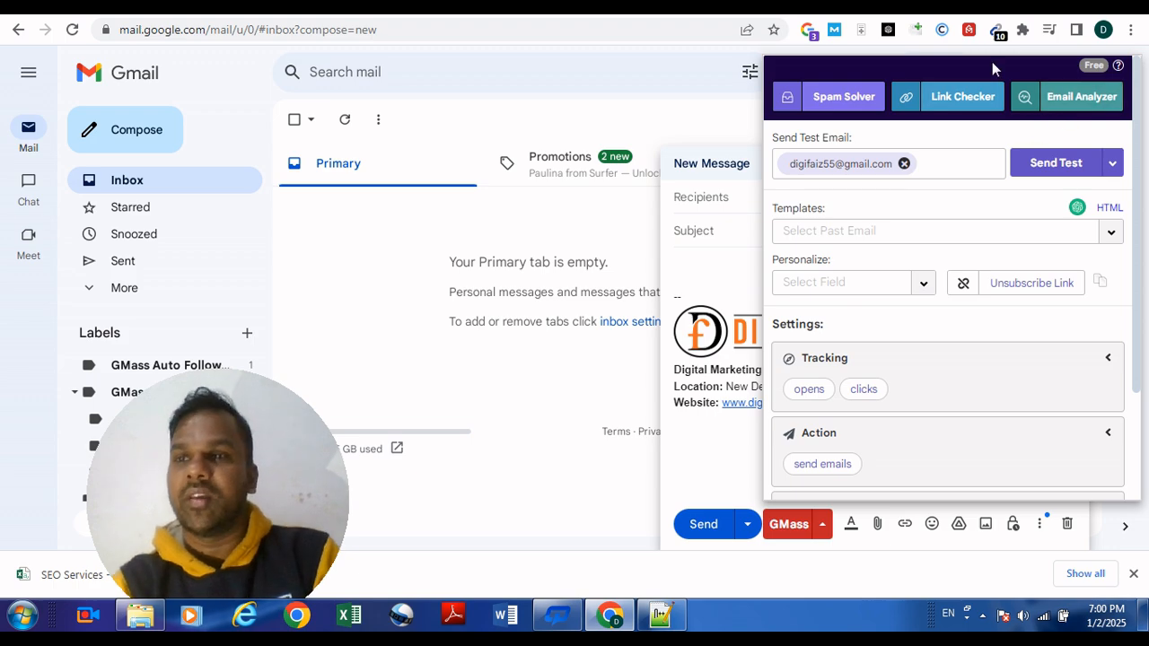
click(610, 81)
click(646, 33)
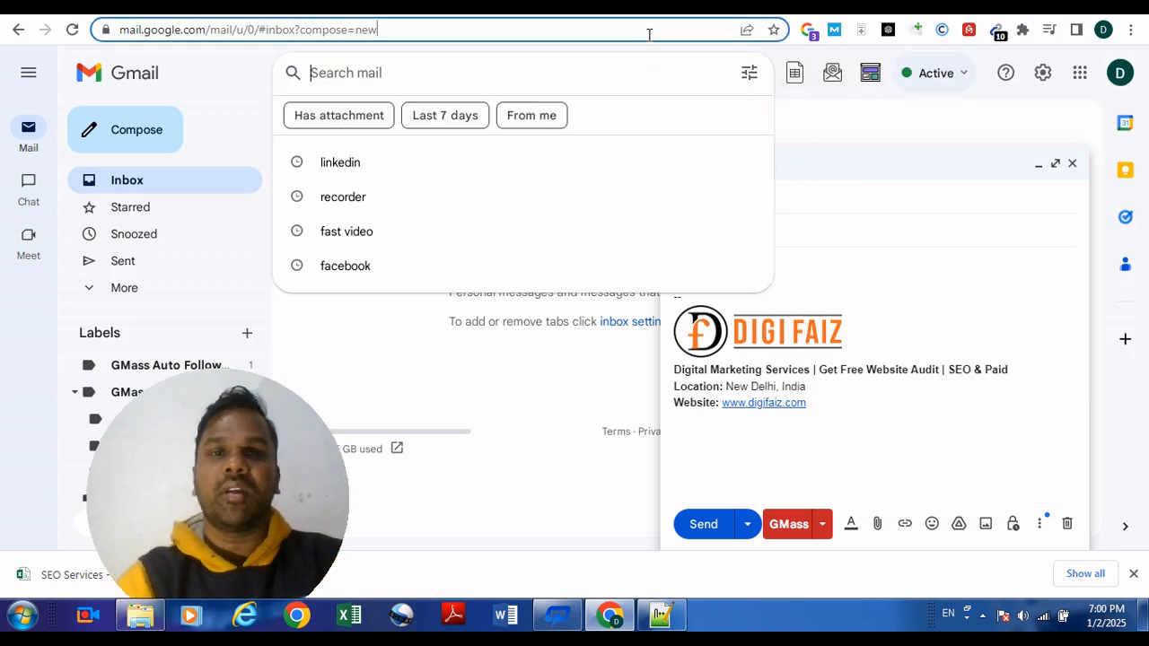
key(Return)
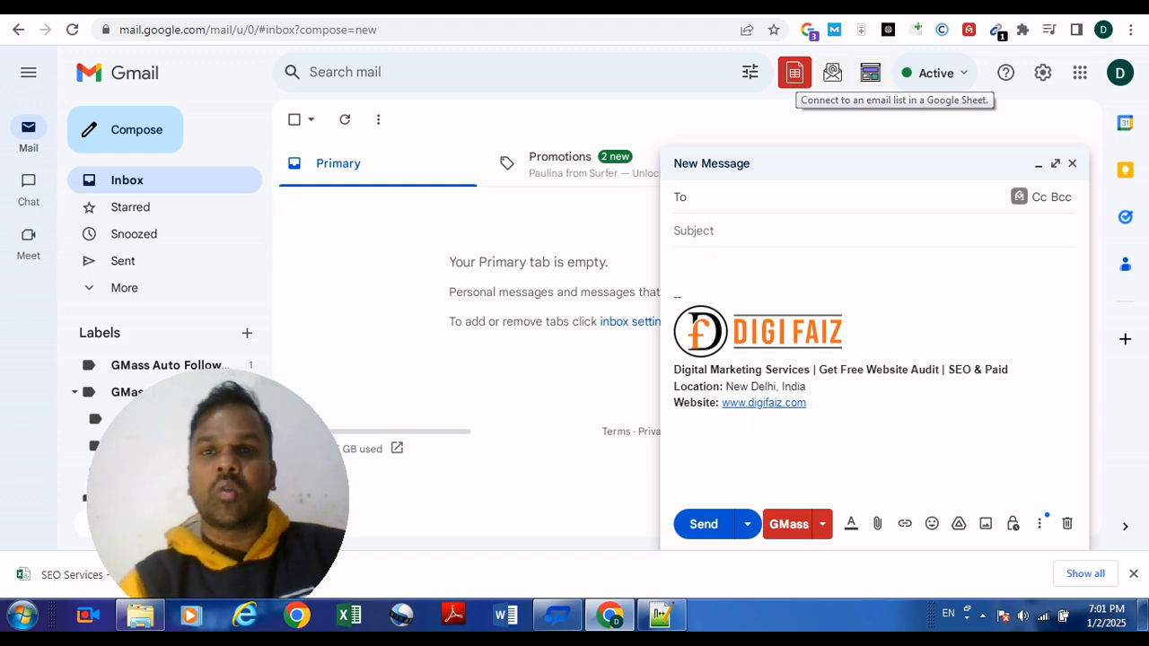
Step: Connect GMass to Sheet1 of the SEO Services spreadsheet, and close the empty extra message and the GMass notice
click(545, 7)
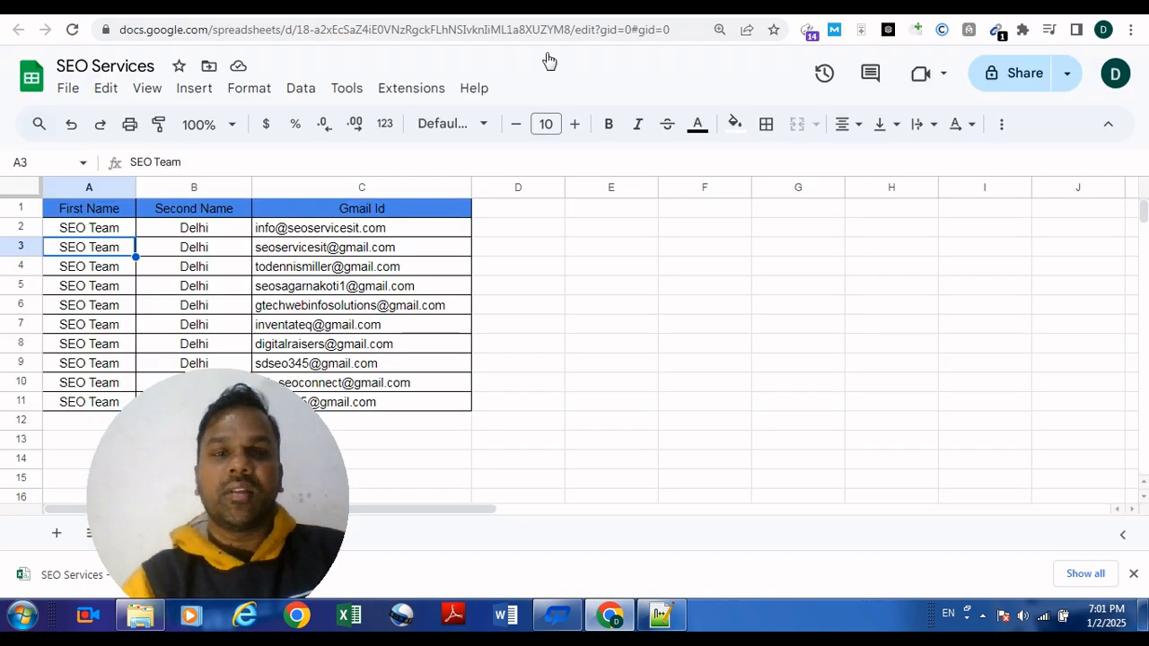
click(305, 3)
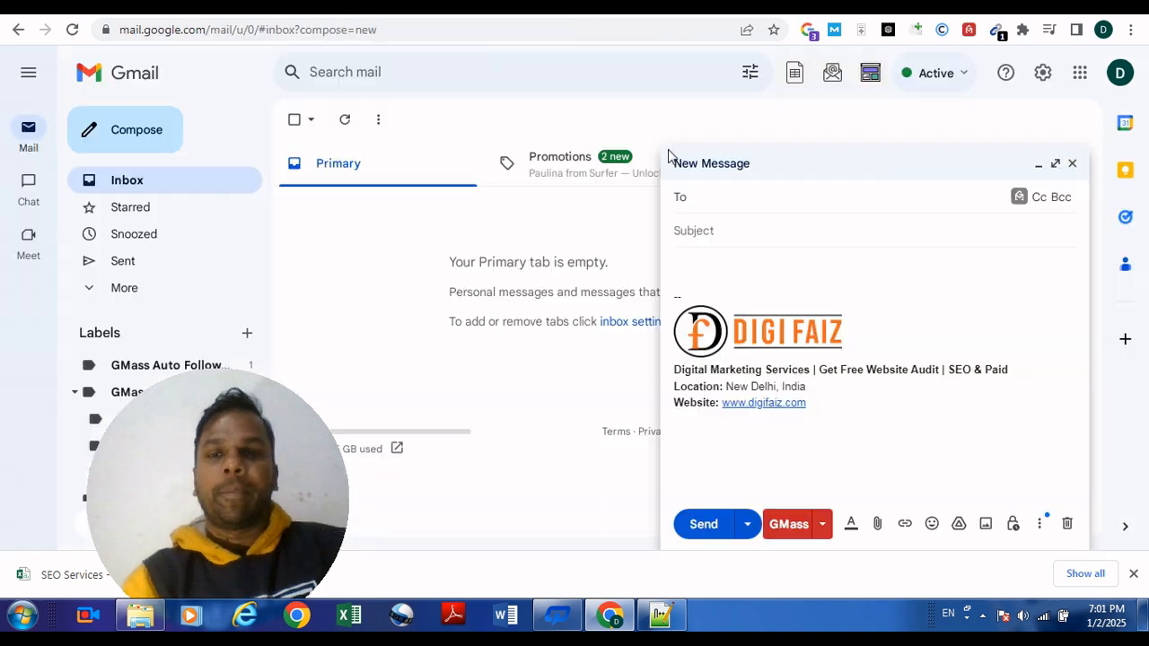
click(793, 76)
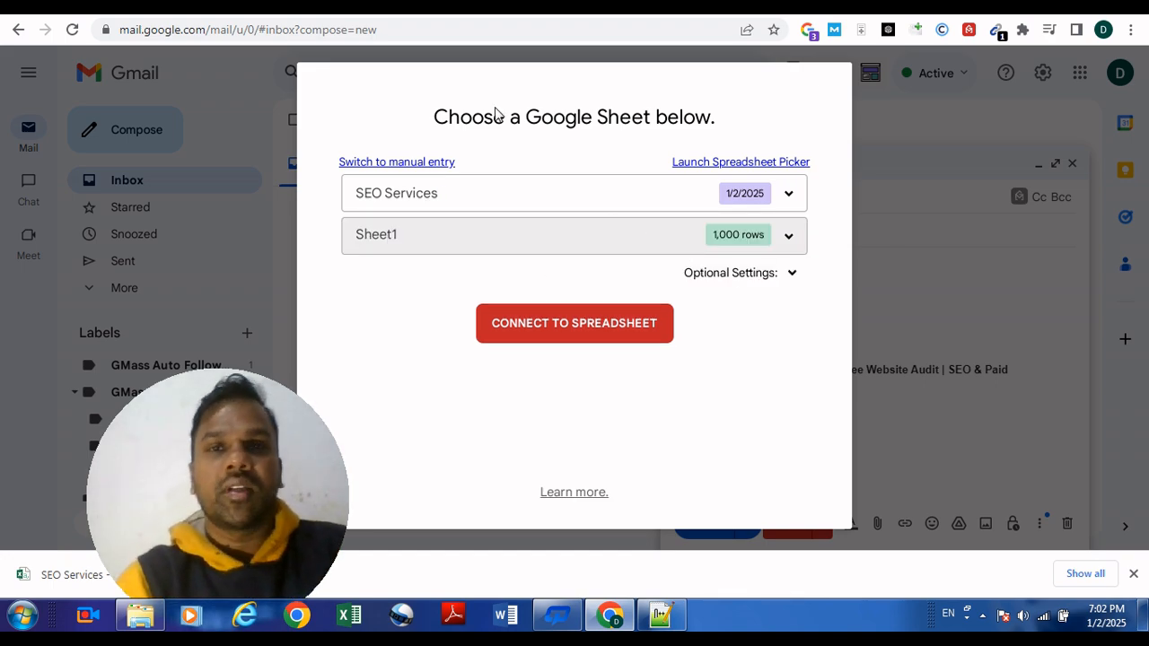
click(430, 5)
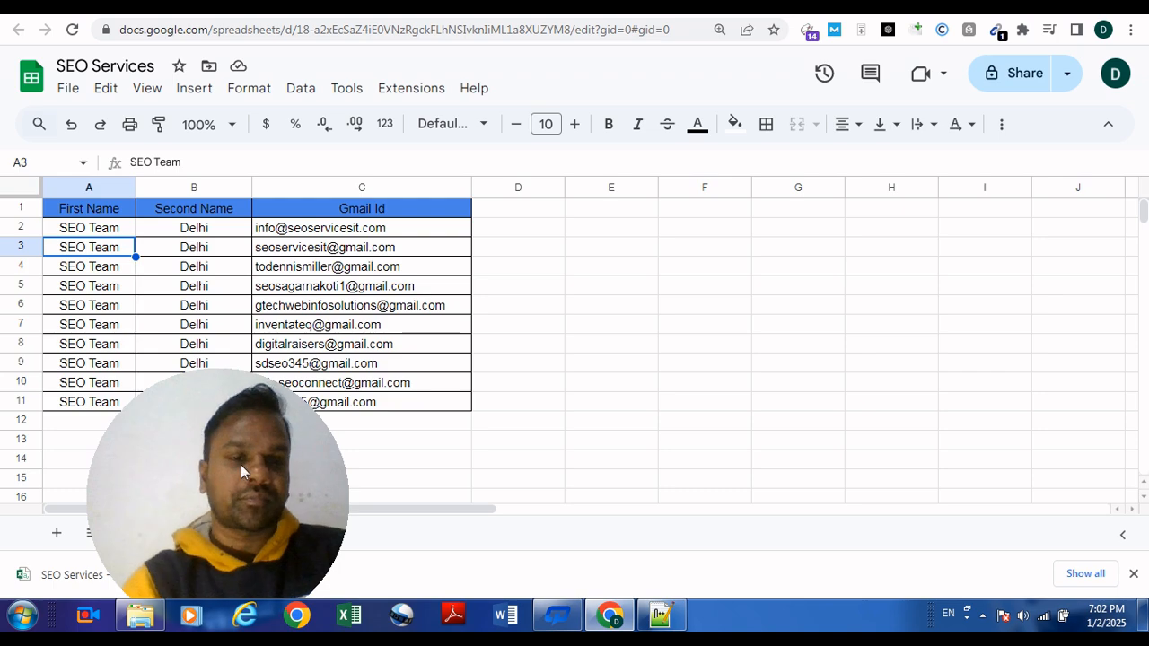
drag(241, 470, 1002, 455)
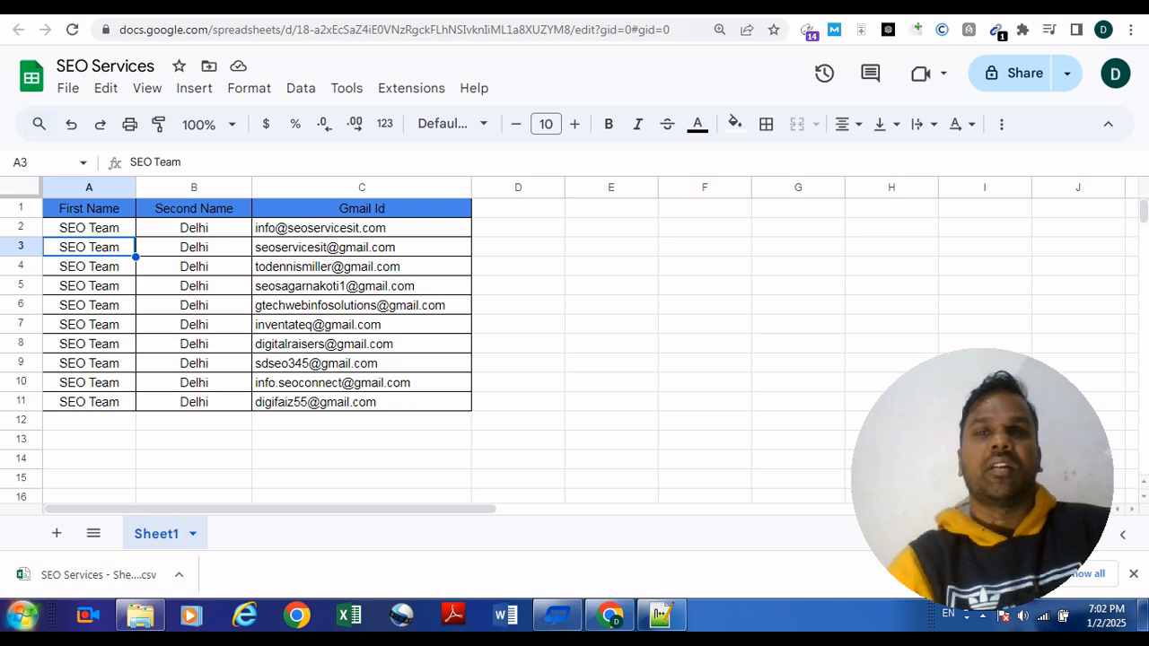
click(462, 18)
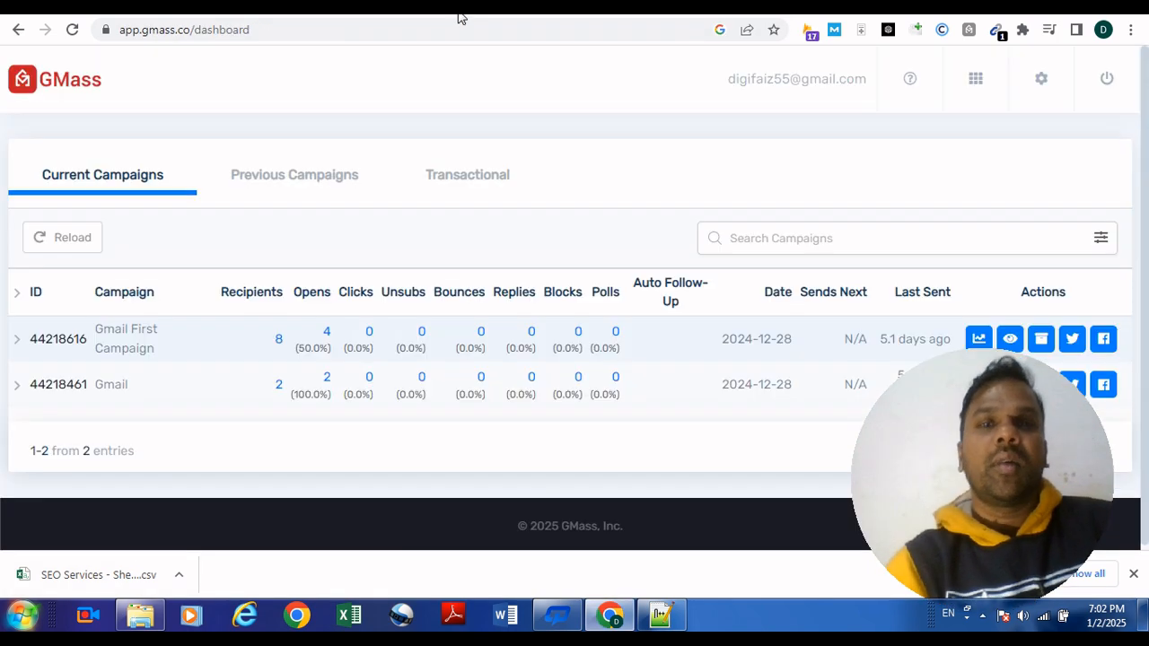
click(230, 12)
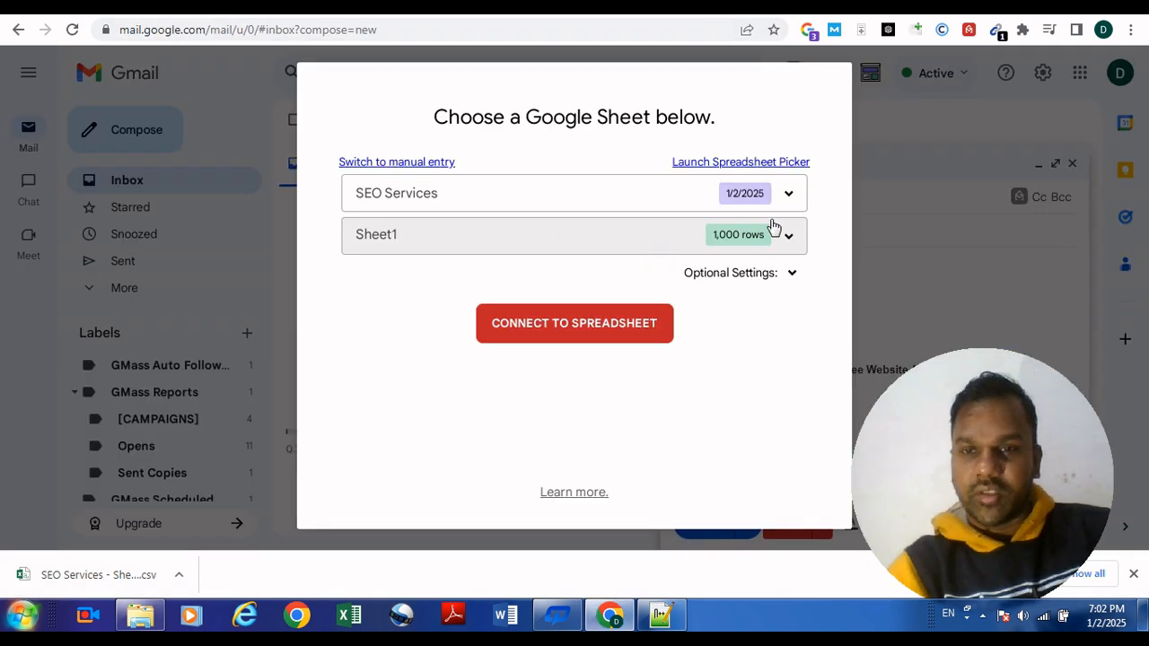
click(591, 332)
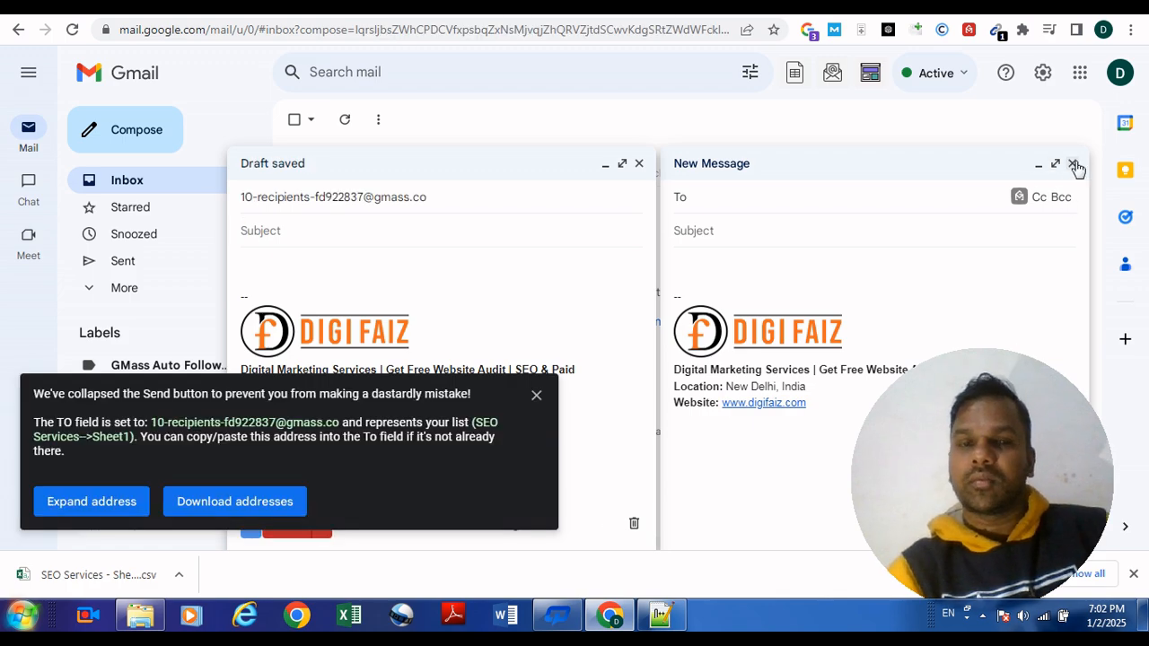
click(1072, 163)
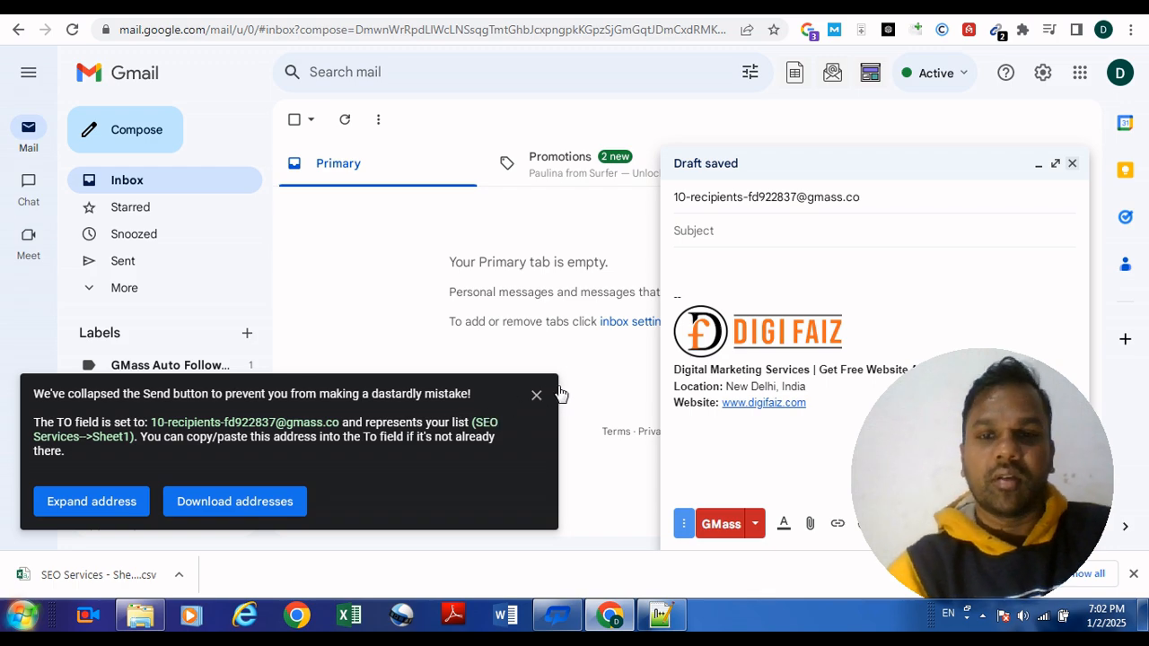
click(536, 396)
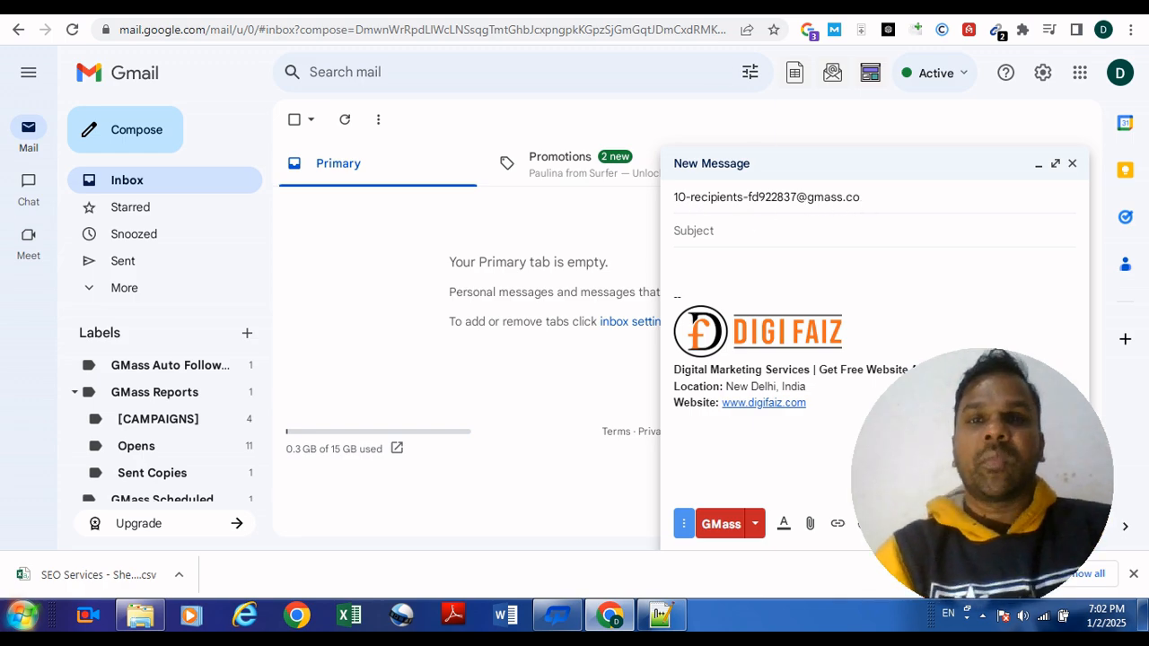
Step: Review the SEO Services contact list and give the campaign draft the subject "Enhance Your Business with SEO Services"
click(608, 9)
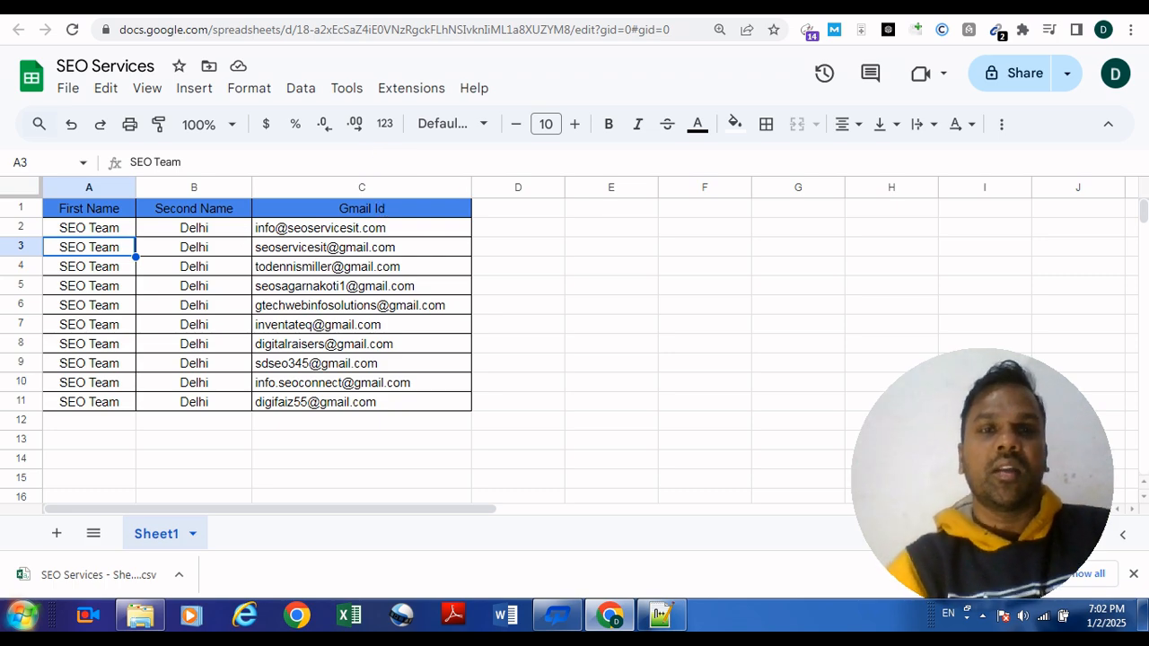
click(404, 8)
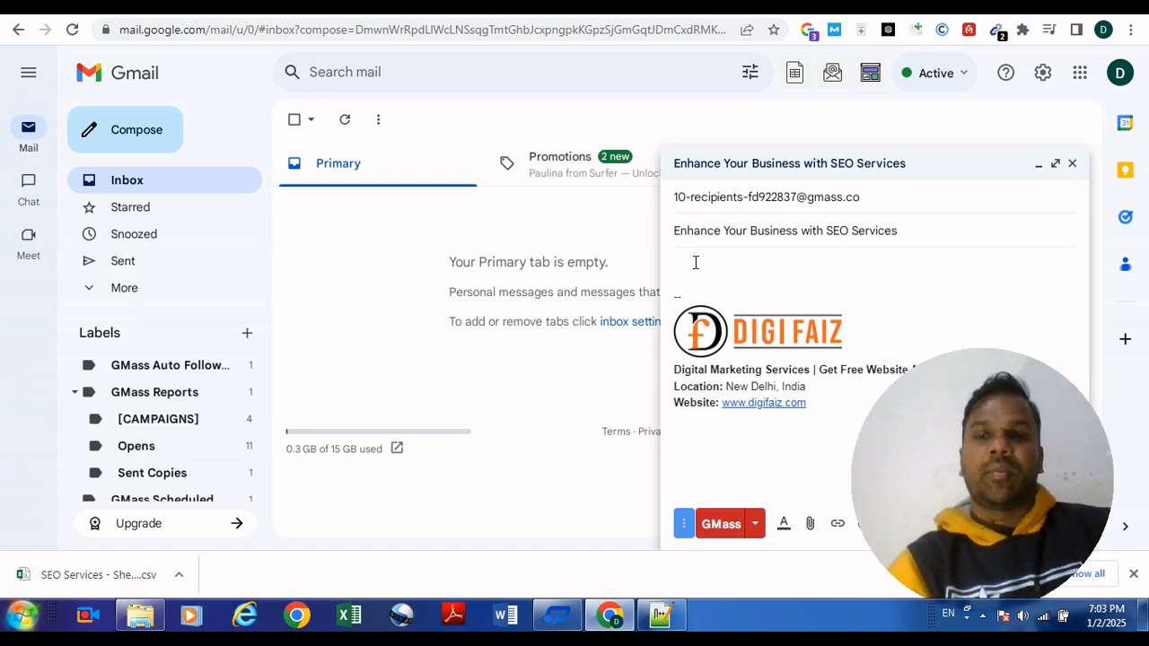
click(695, 262)
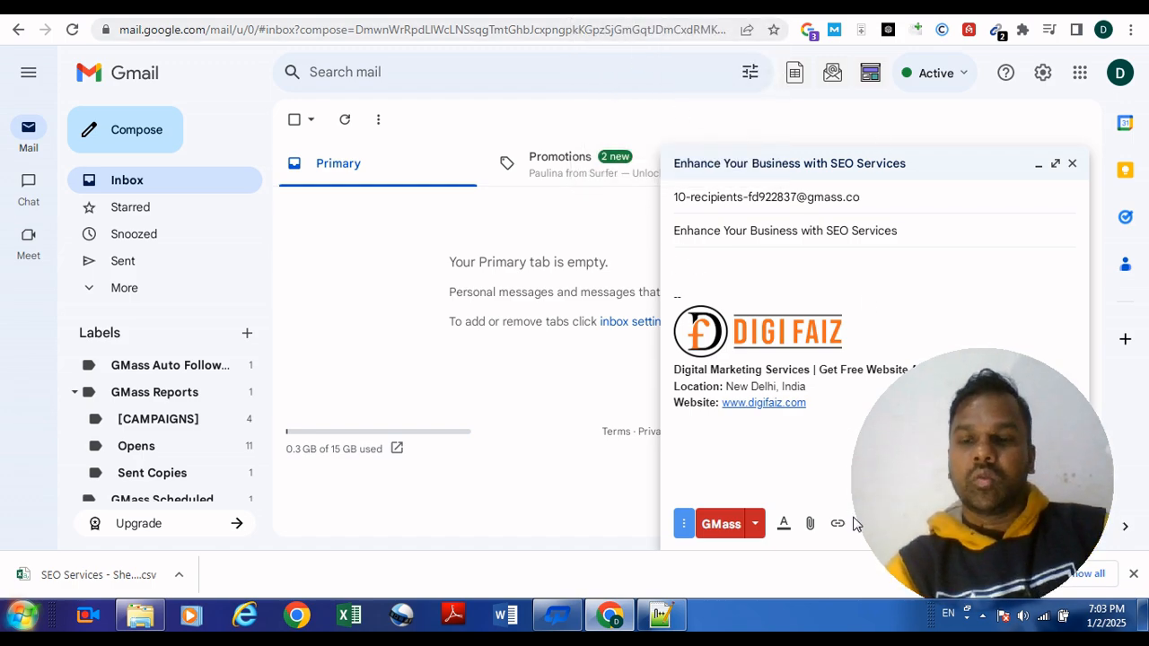
Step: Review the draft's GMass settings and the sheet's columns, and choose First Name as the personalization field to copy its variable
click(756, 525)
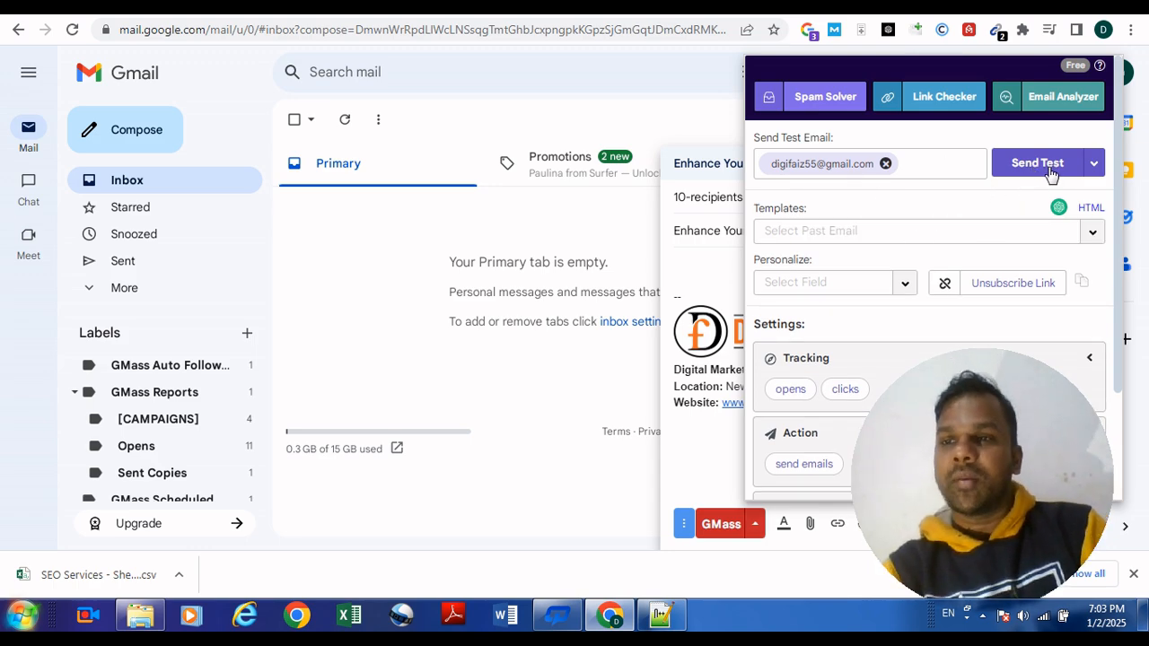
scroll(1113, 152, down, 2)
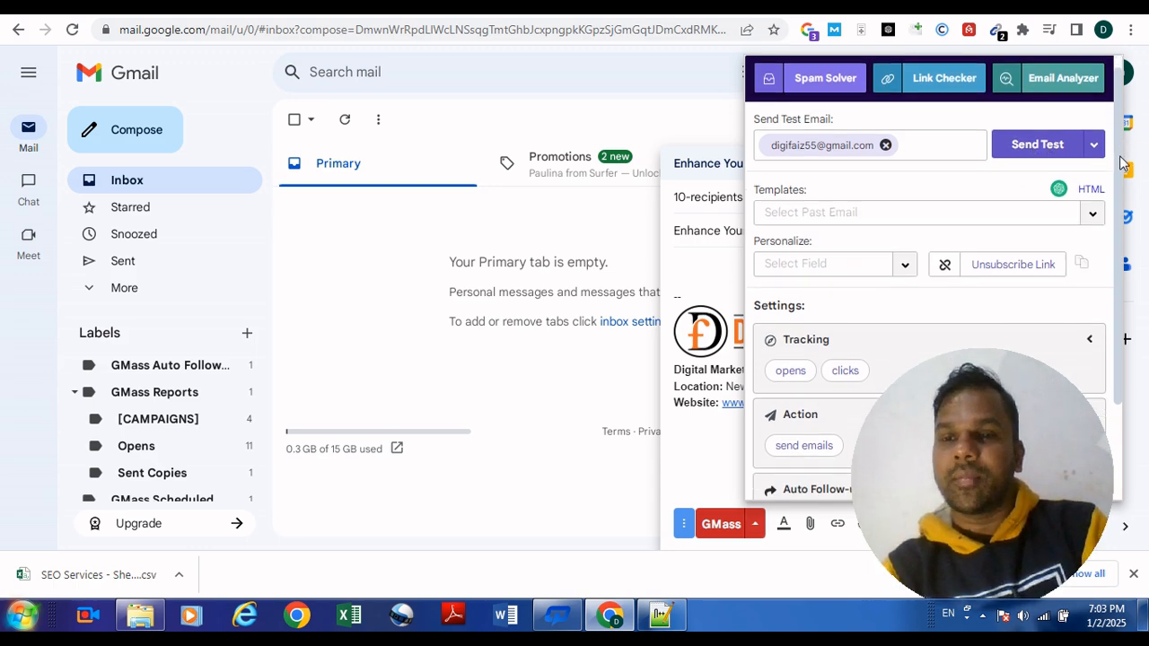
click(886, 176)
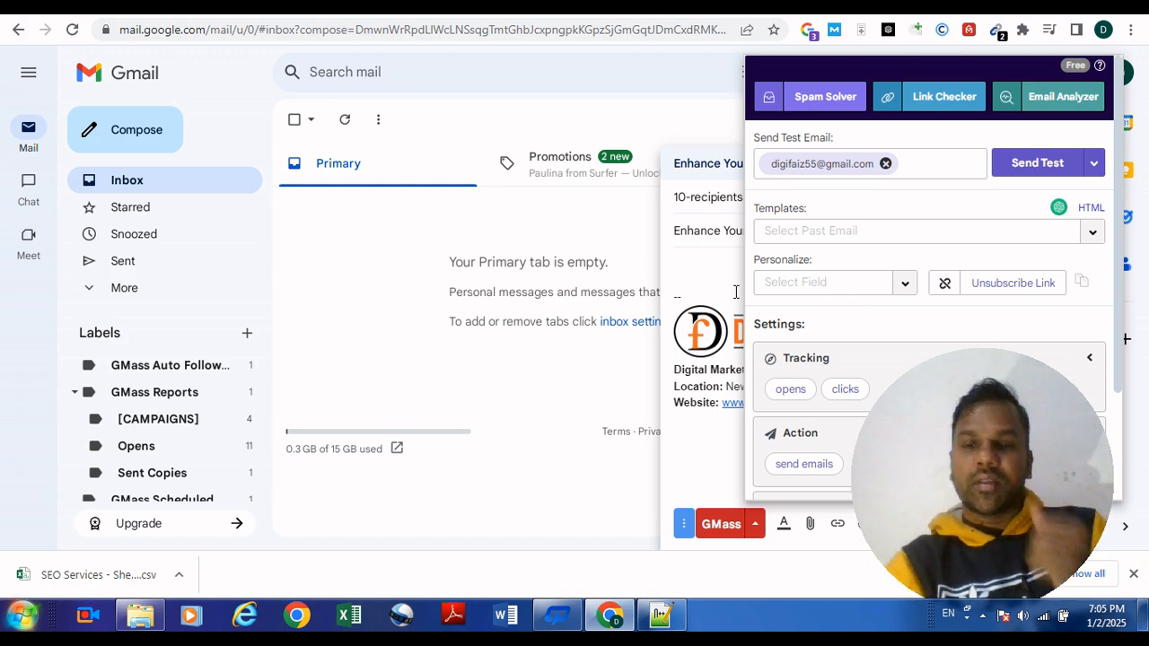
click(816, 285)
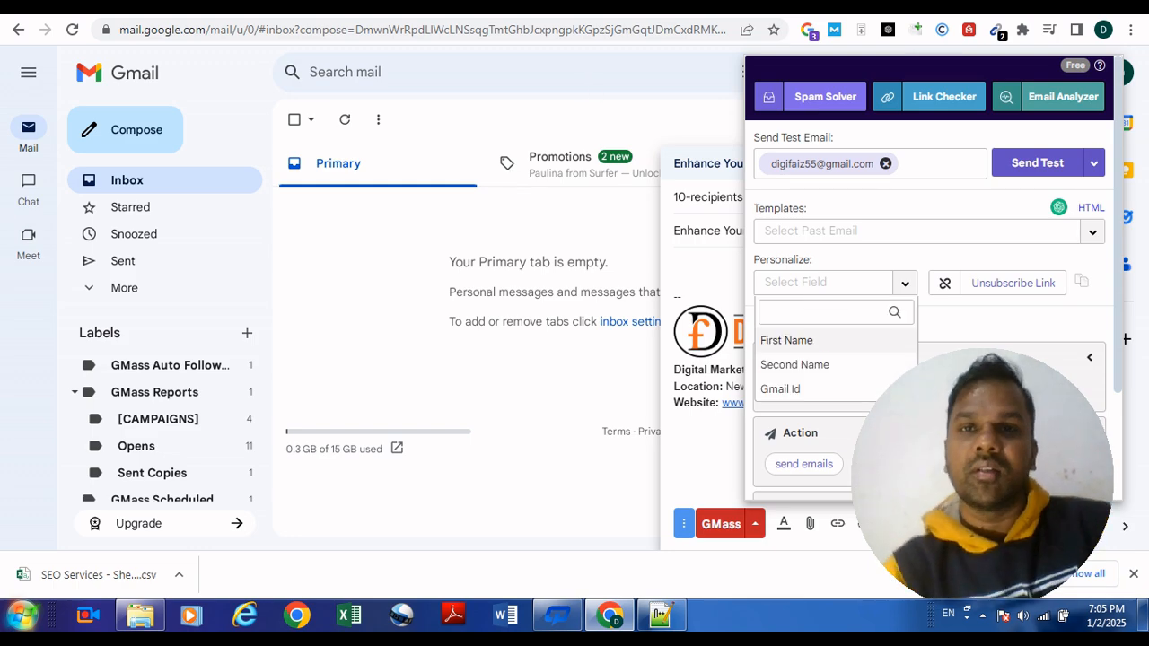
click(235, 4)
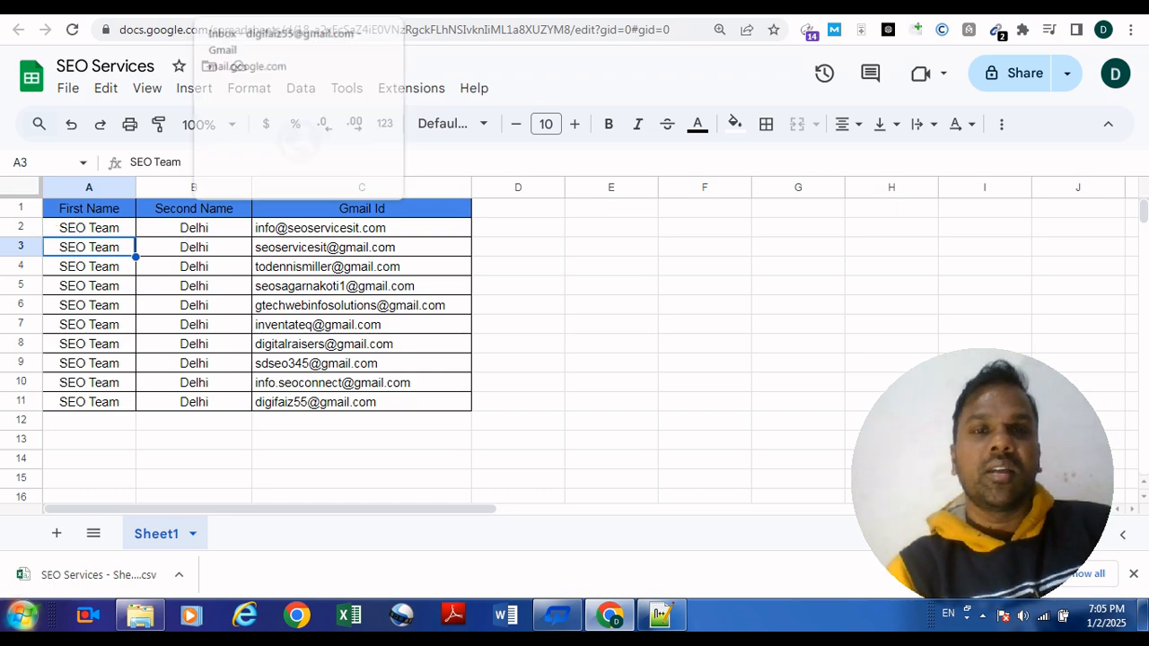
click(260, 4)
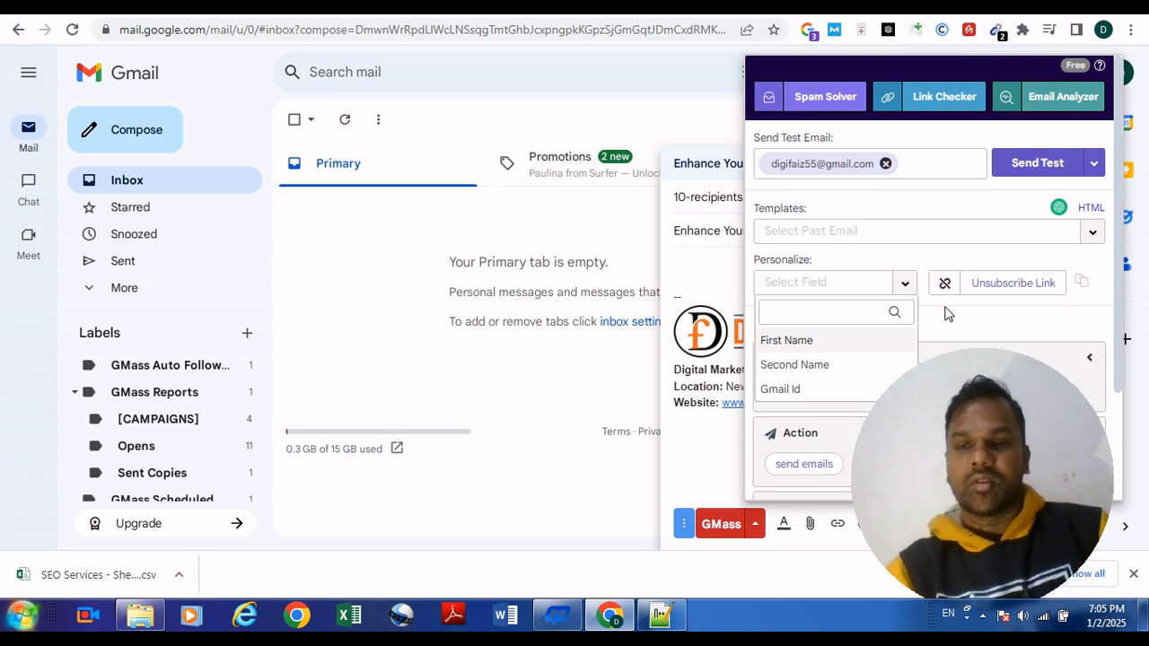
click(787, 342)
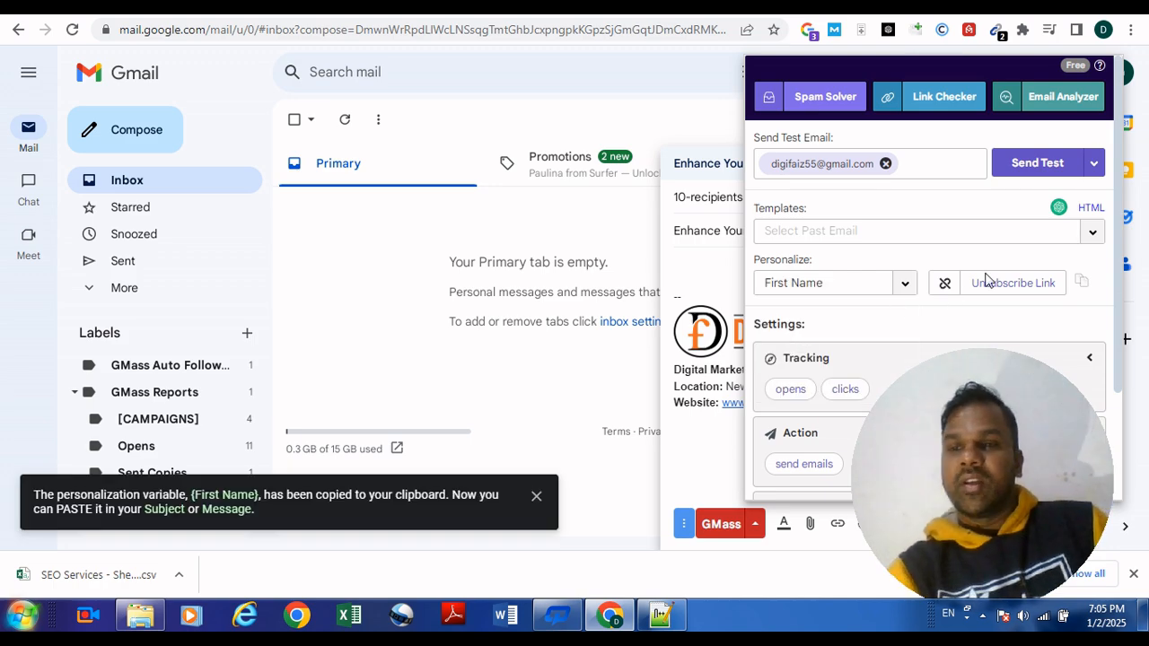
Step: Insert the GMass unsubscribe line in the message body and add two blank lines above it
click(944, 284)
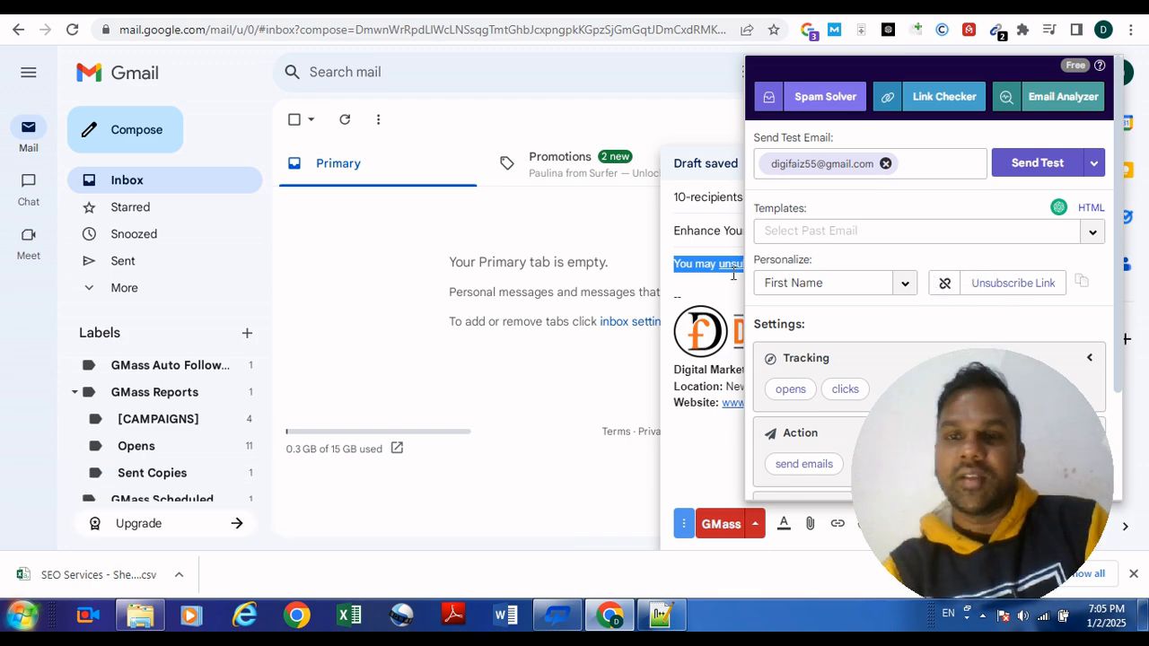
click(697, 278)
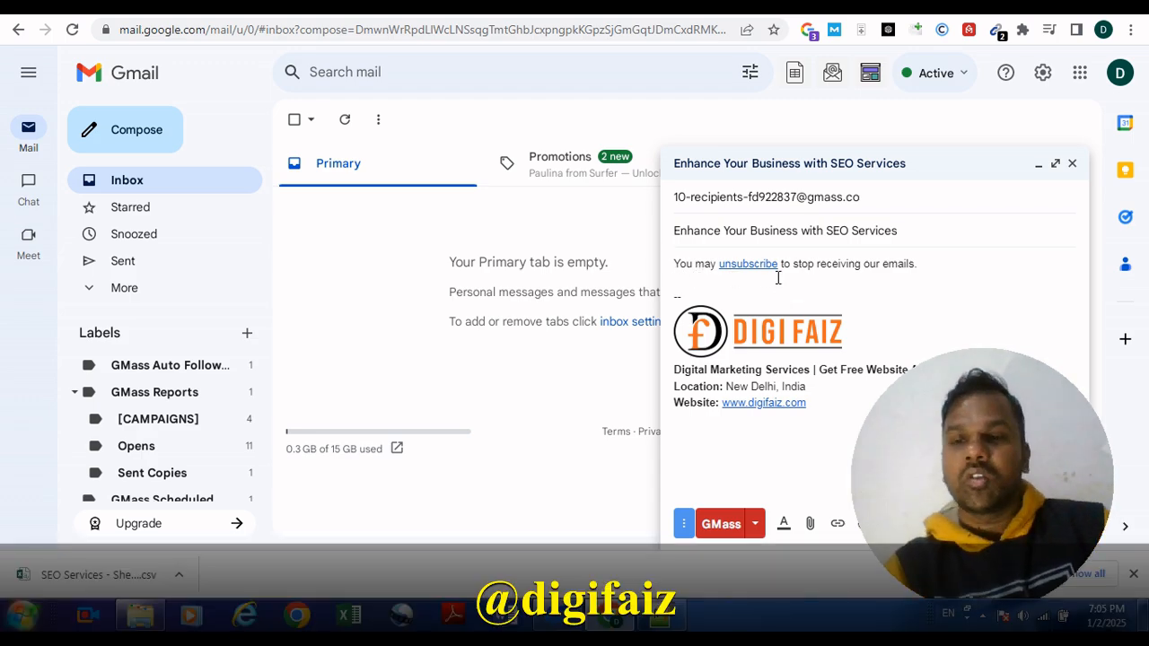
key(Return)
key(Return)
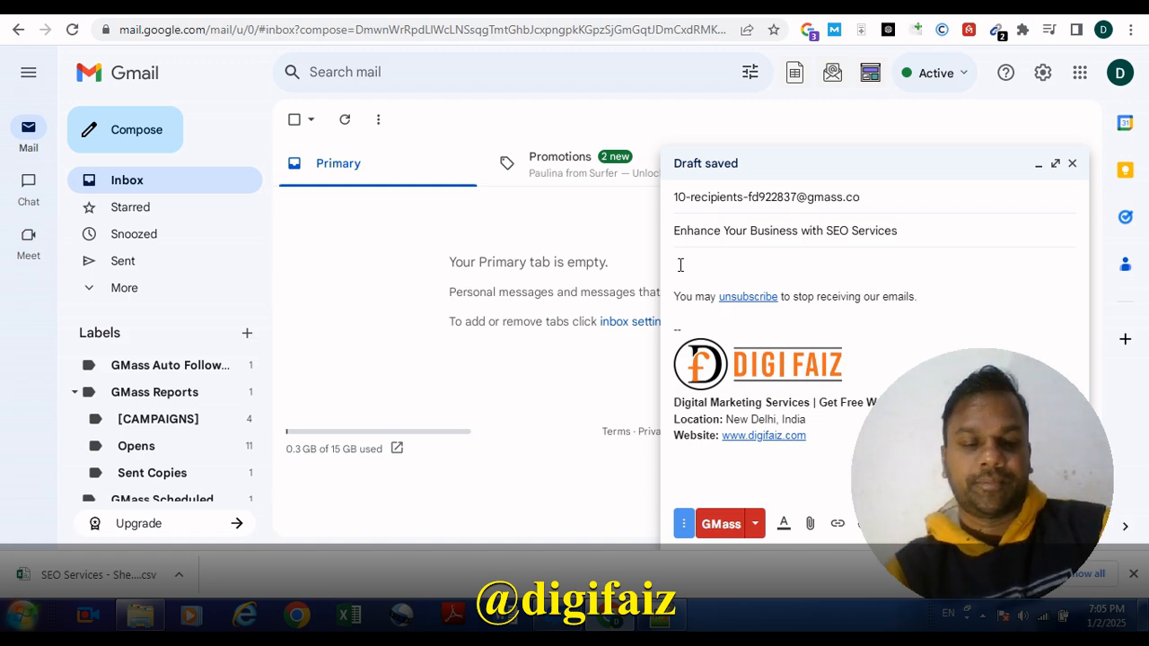
Step: Write the greeting "Hello, {First Name}," above the unsubscribe line using the copied variable, and add a new line below it
key(ctrl+v)
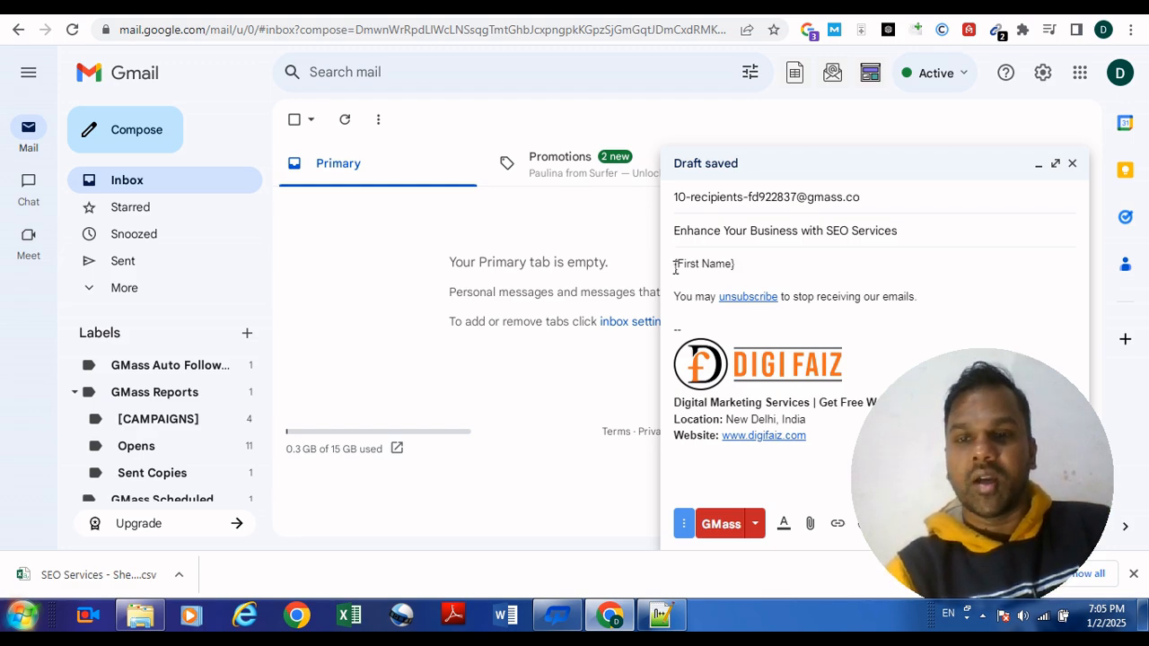
text(Hello)
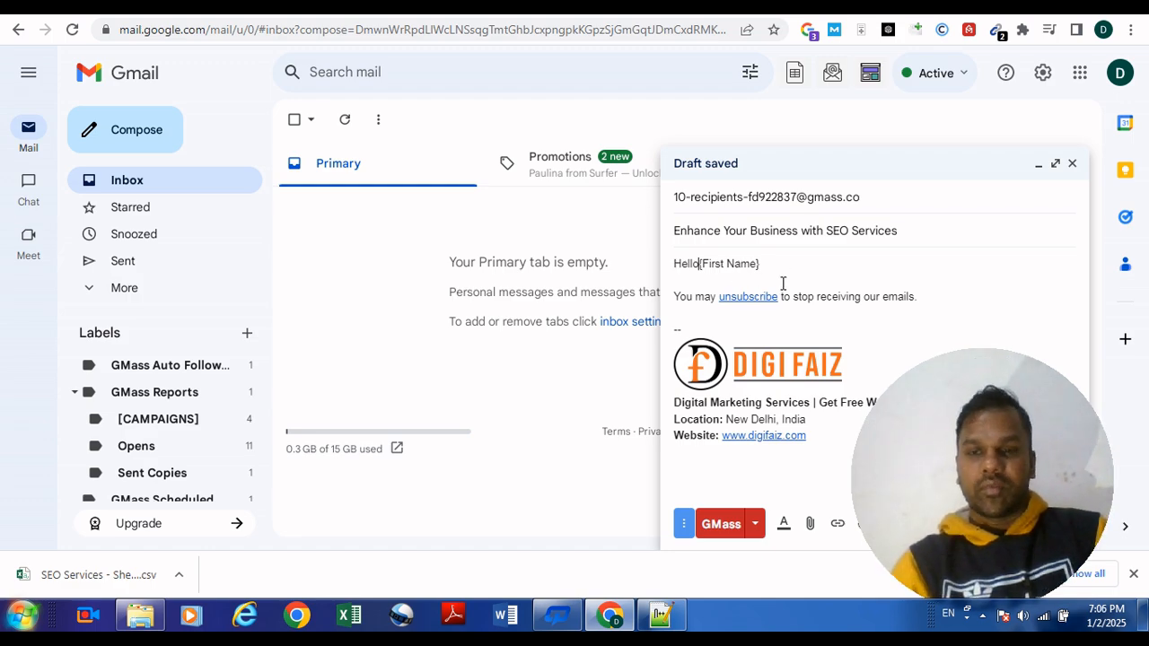
text(,)
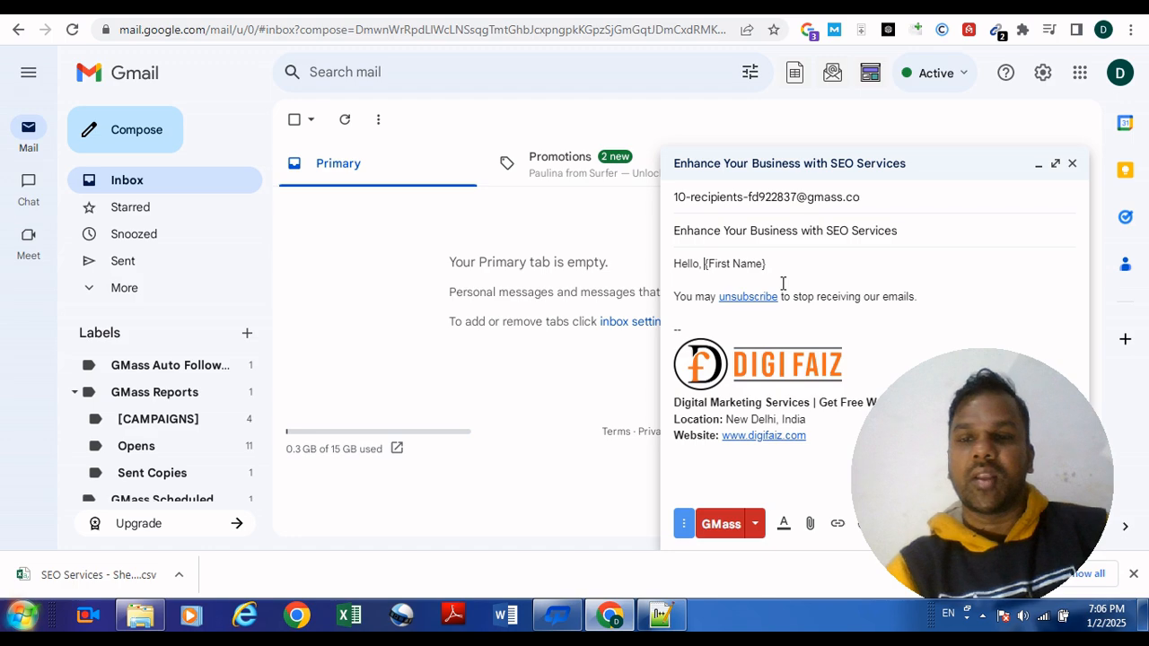
click(785, 271)
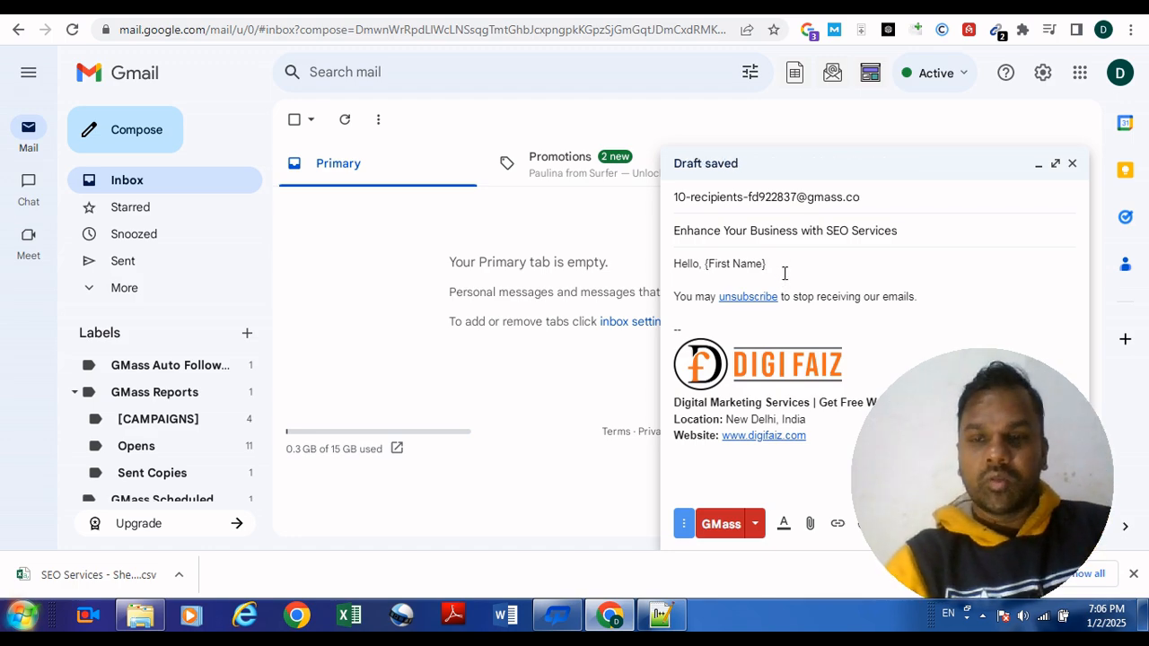
text(,)
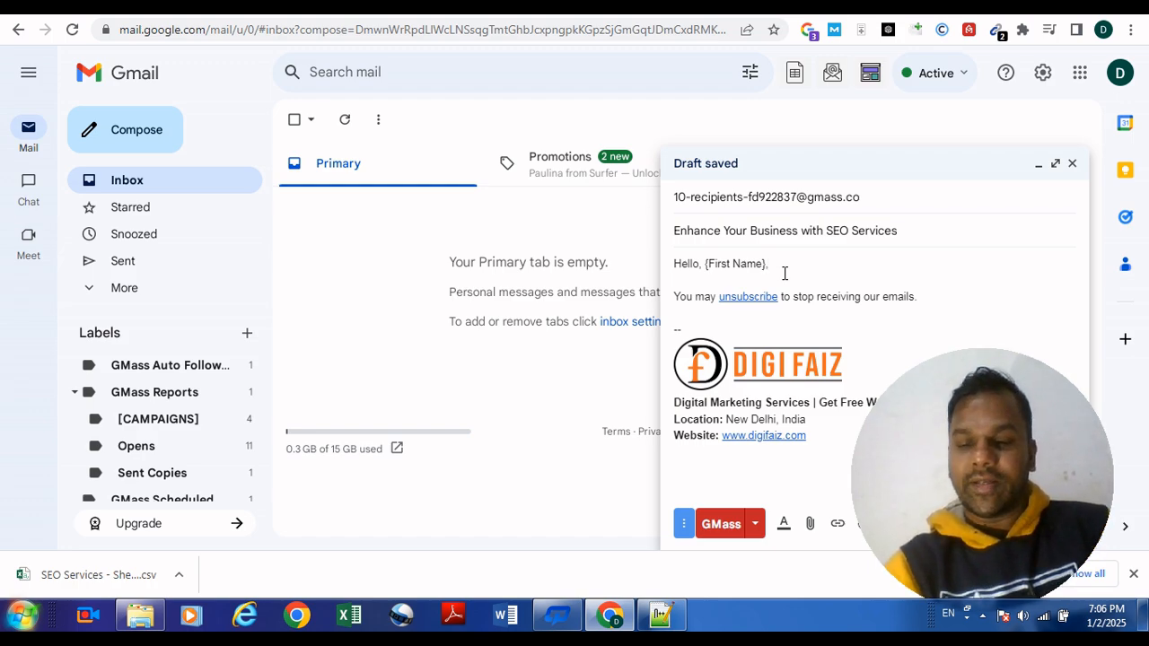
key(Return)
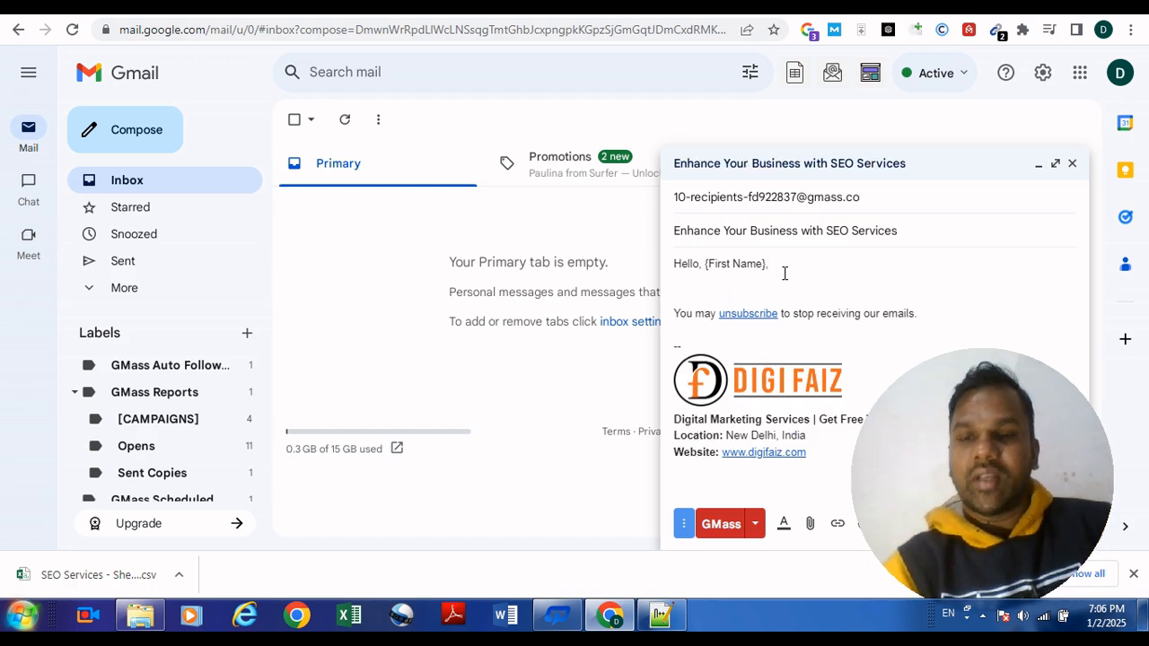
Step: Review the campaign's GMass settings and enable the Stage 1 auto follow-up for No Open after 2 days
click(757, 524)
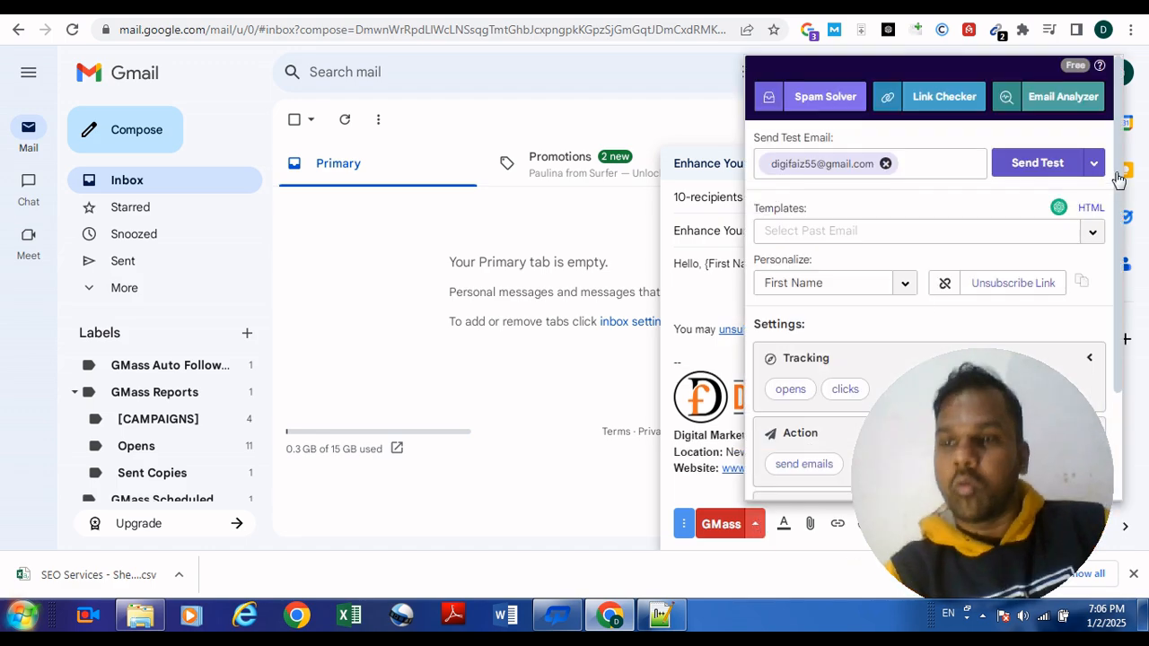
scroll(1119, 199, down, 1)
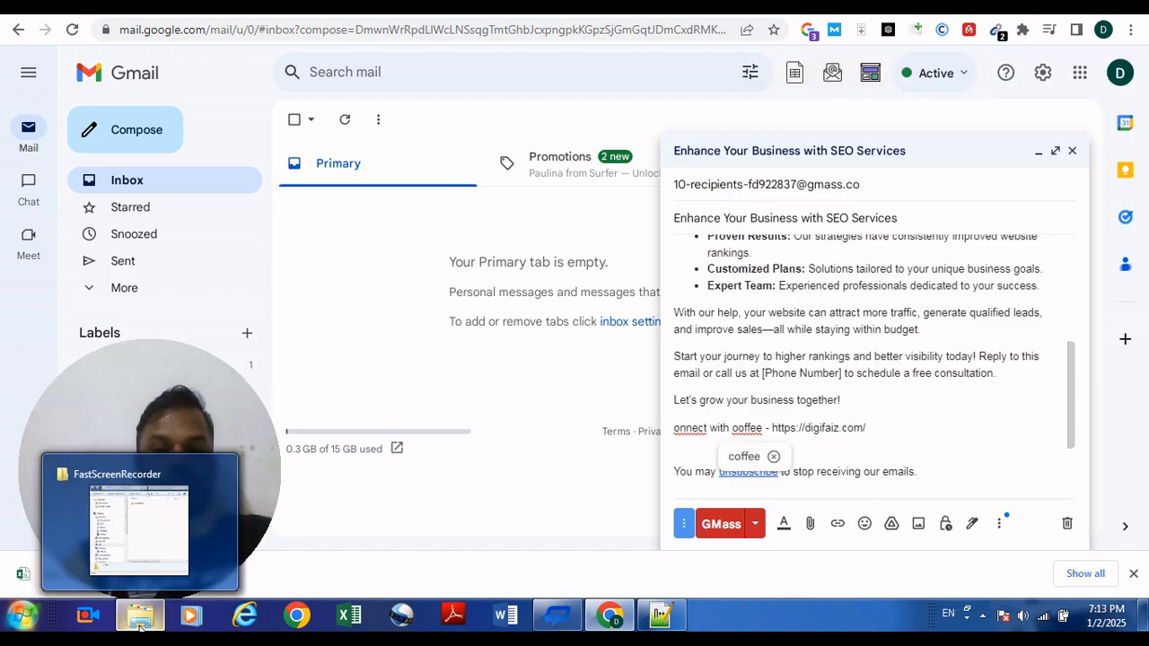
key(Home)
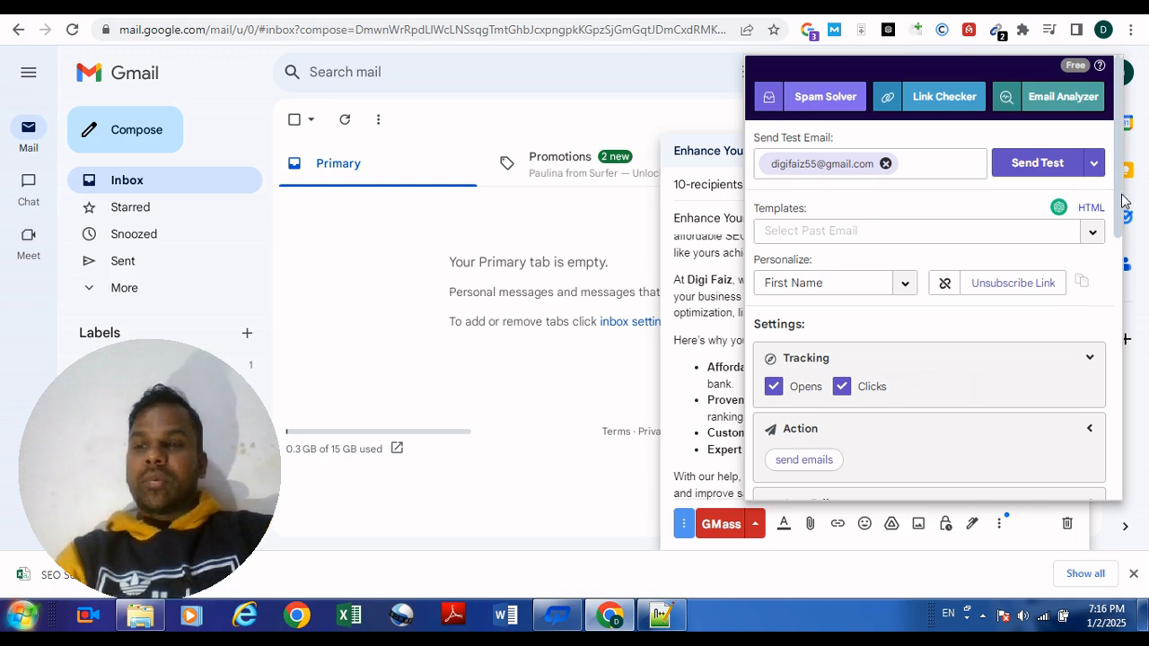
drag(1118, 196, 1117, 224)
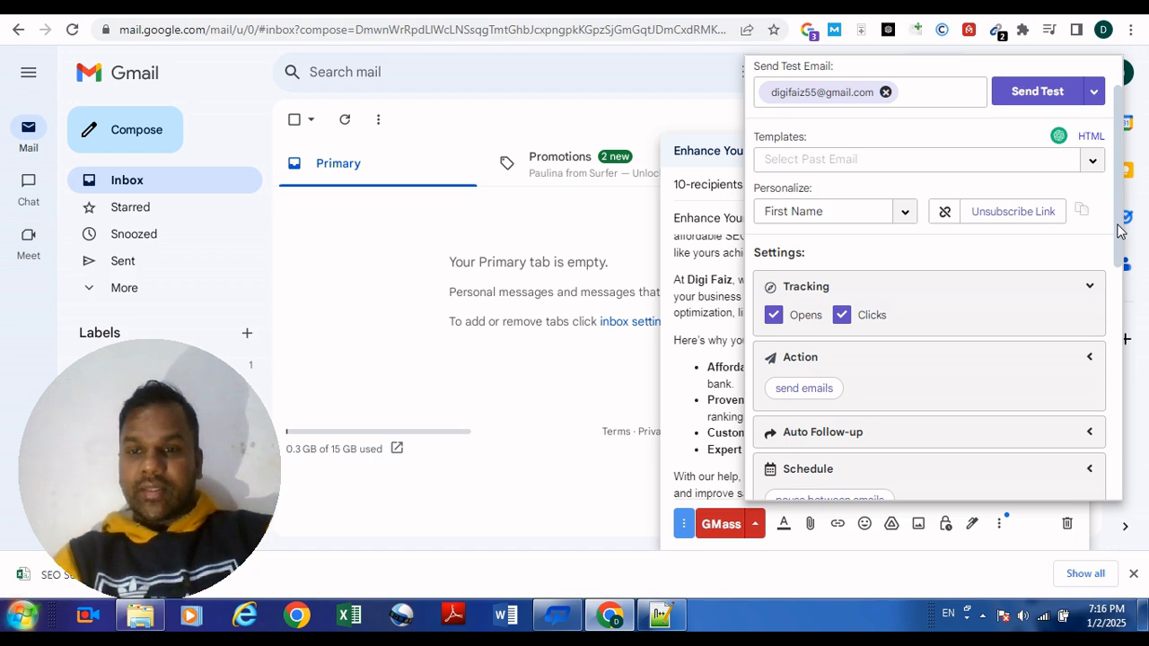
drag(1118, 224, 1118, 256)
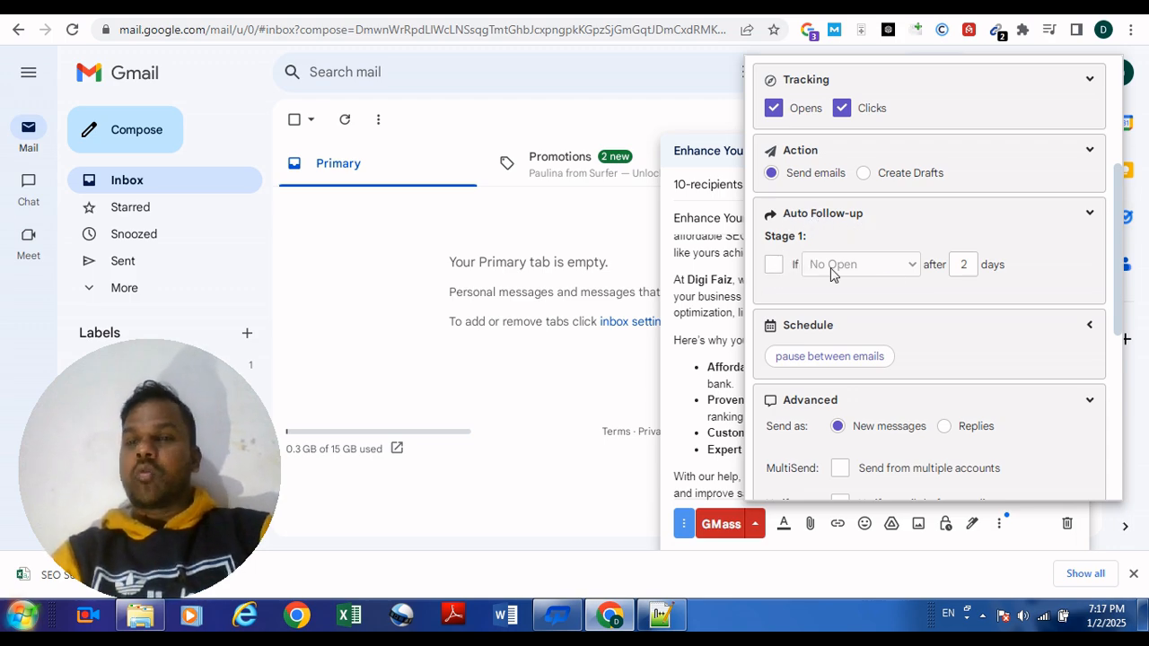
click(774, 267)
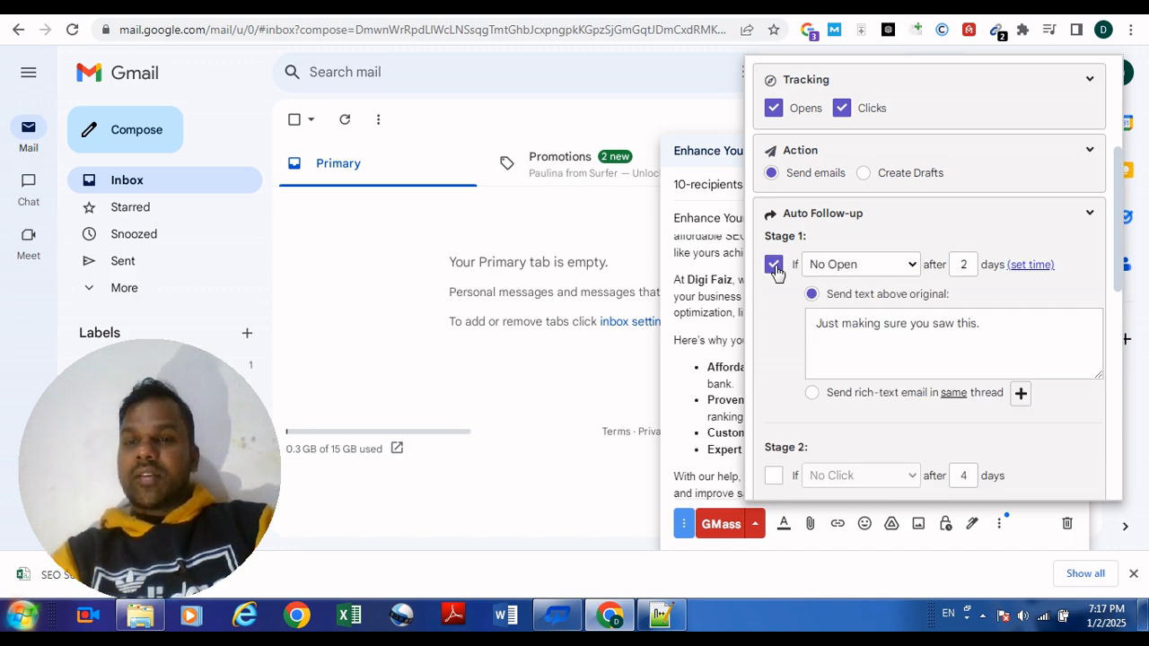
Step: Keep No Open as the Stage 1 follow-up condition and enable the Stage 2 follow-up for No Click after 4 days
click(865, 269)
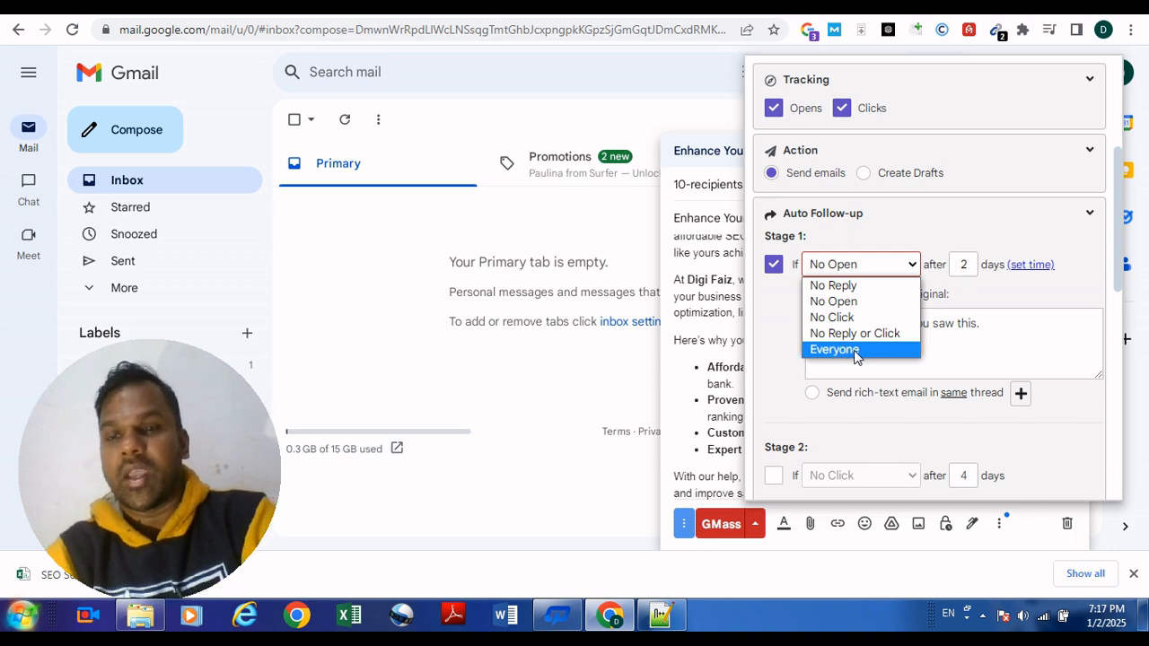
click(833, 302)
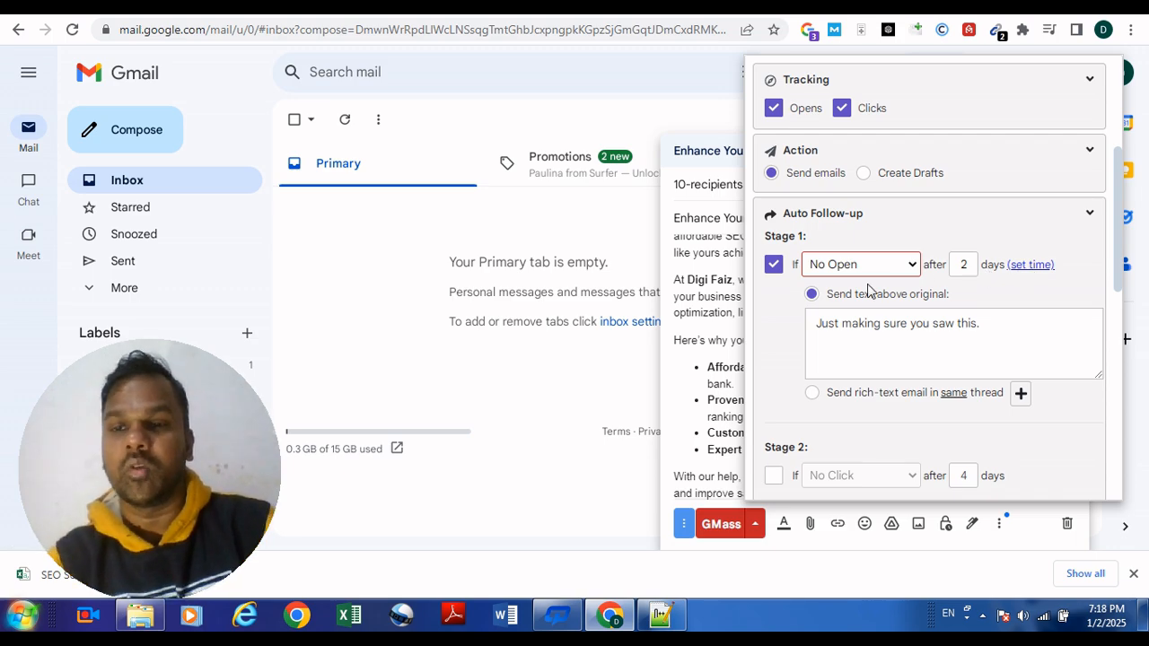
click(845, 335)
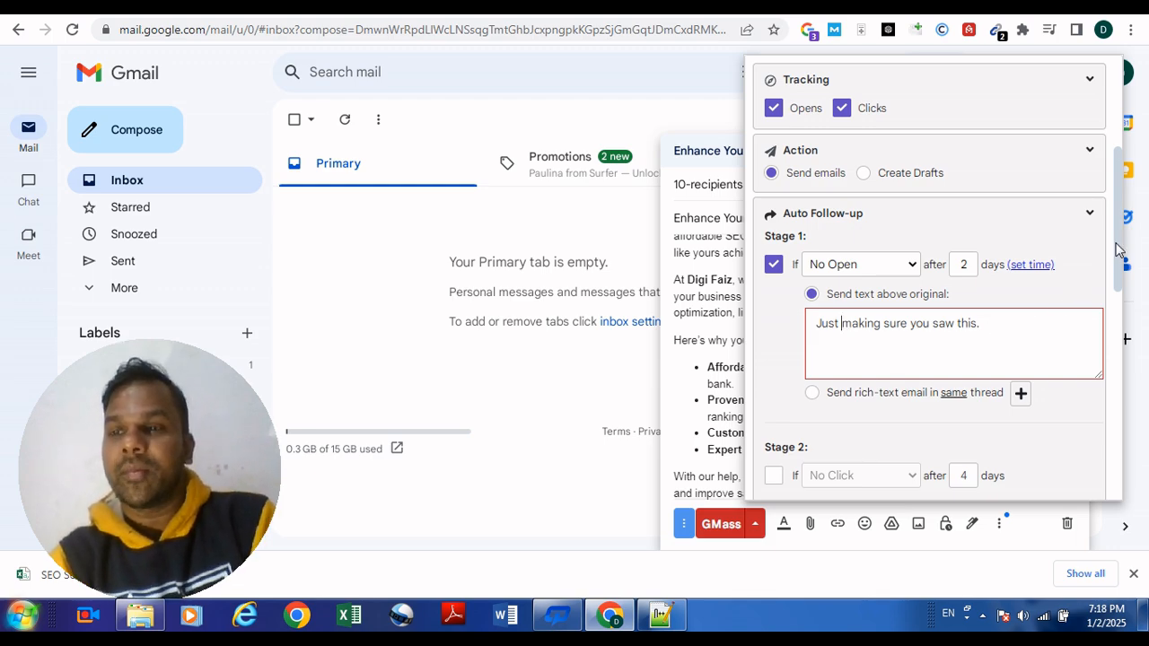
drag(1120, 239, 1120, 284)
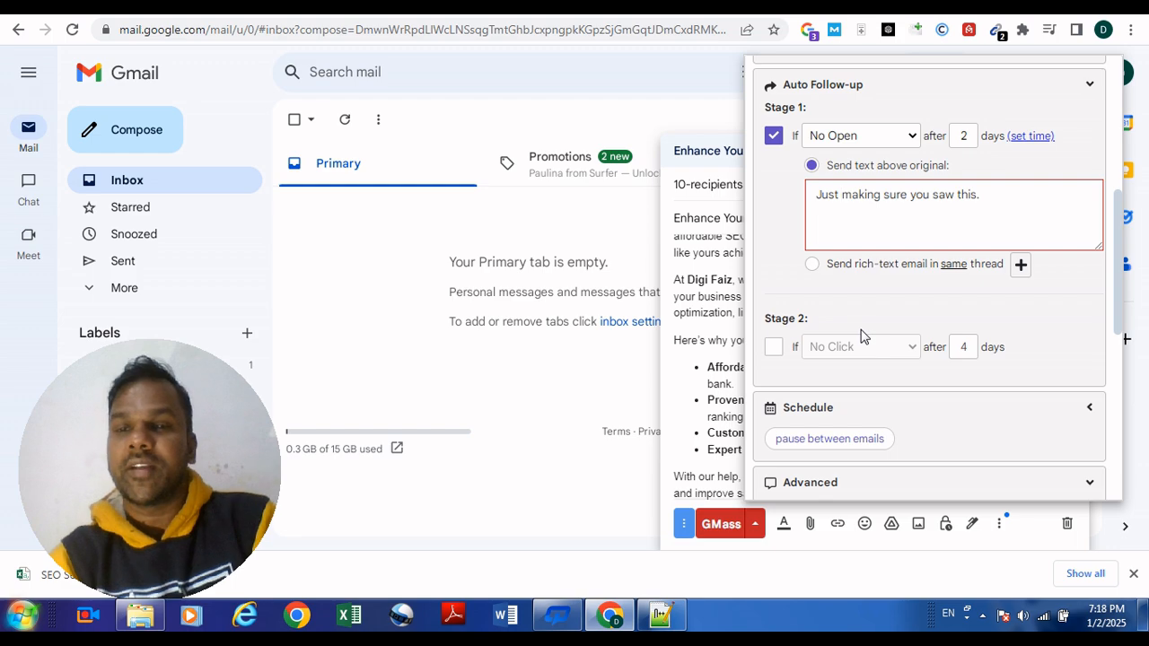
click(763, 346)
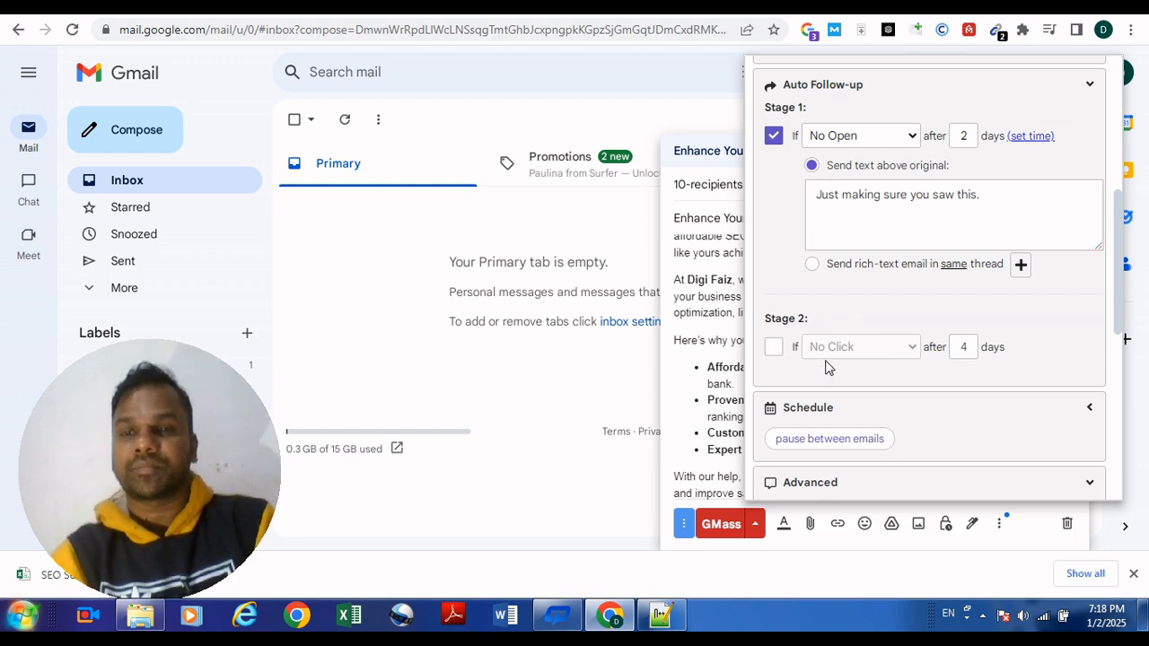
click(774, 348)
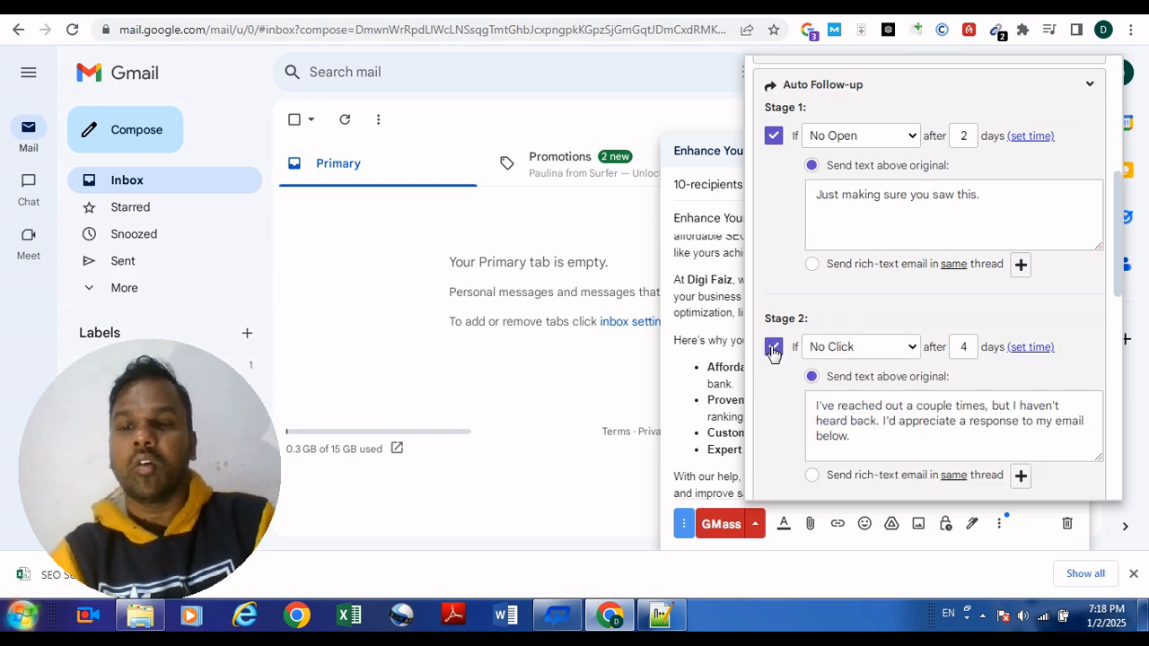
click(969, 348)
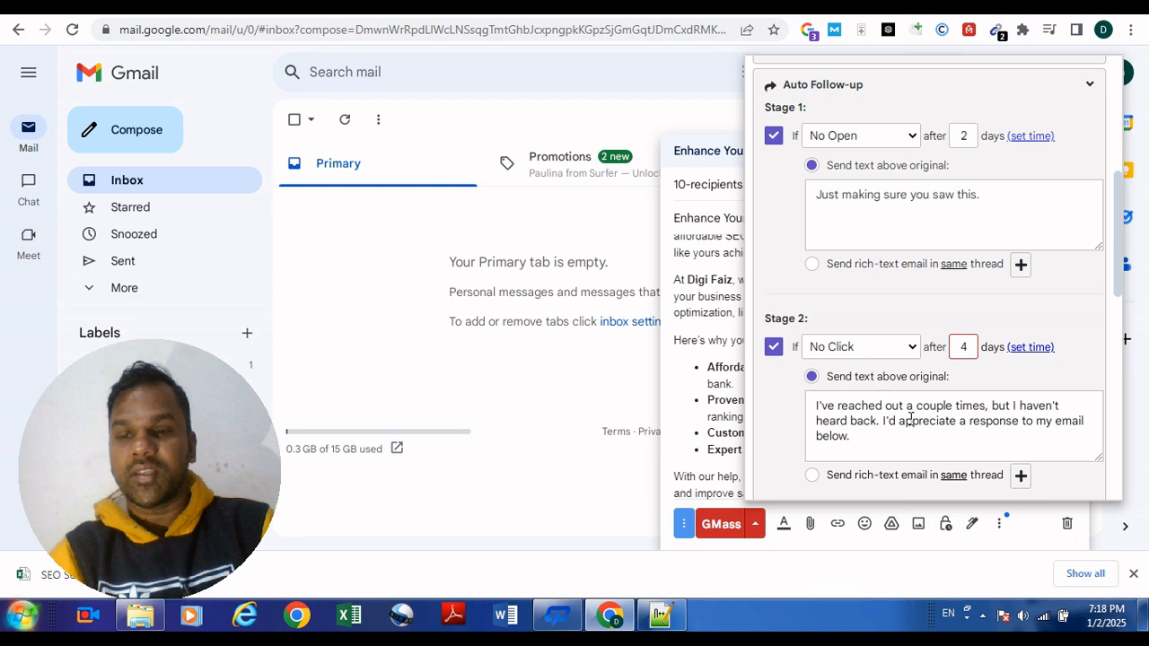
Step: Enable the Stage 3 auto follow-up after 5 days and set its condition to Everyone
drag(1119, 251, 1120, 306)
click(774, 352)
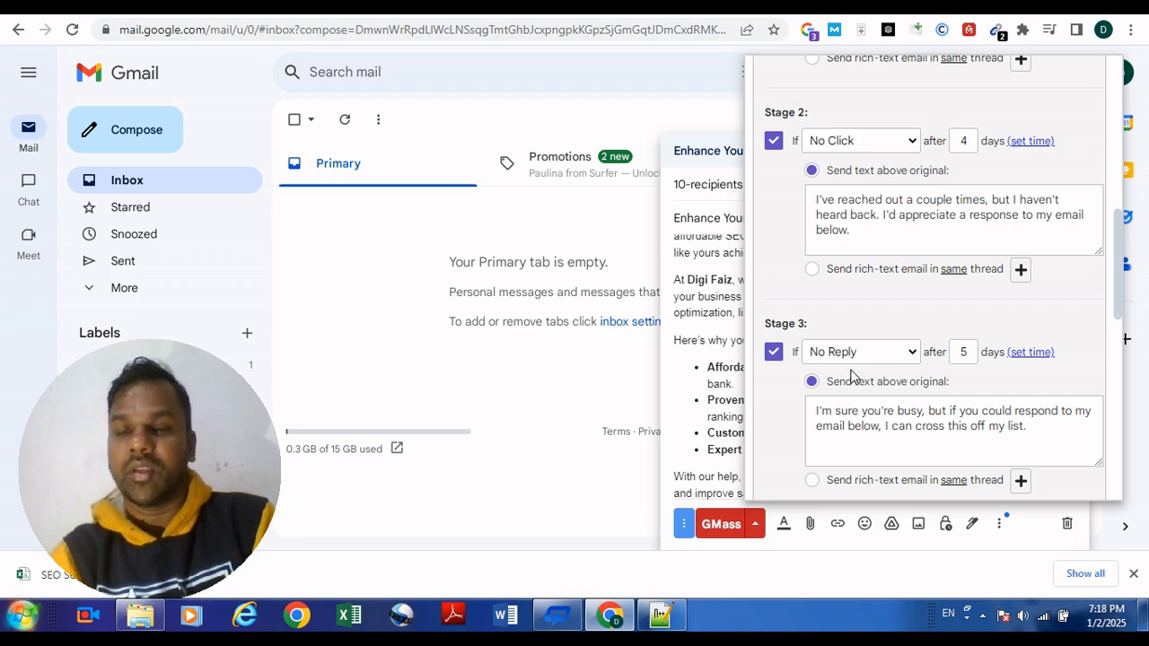
click(858, 354)
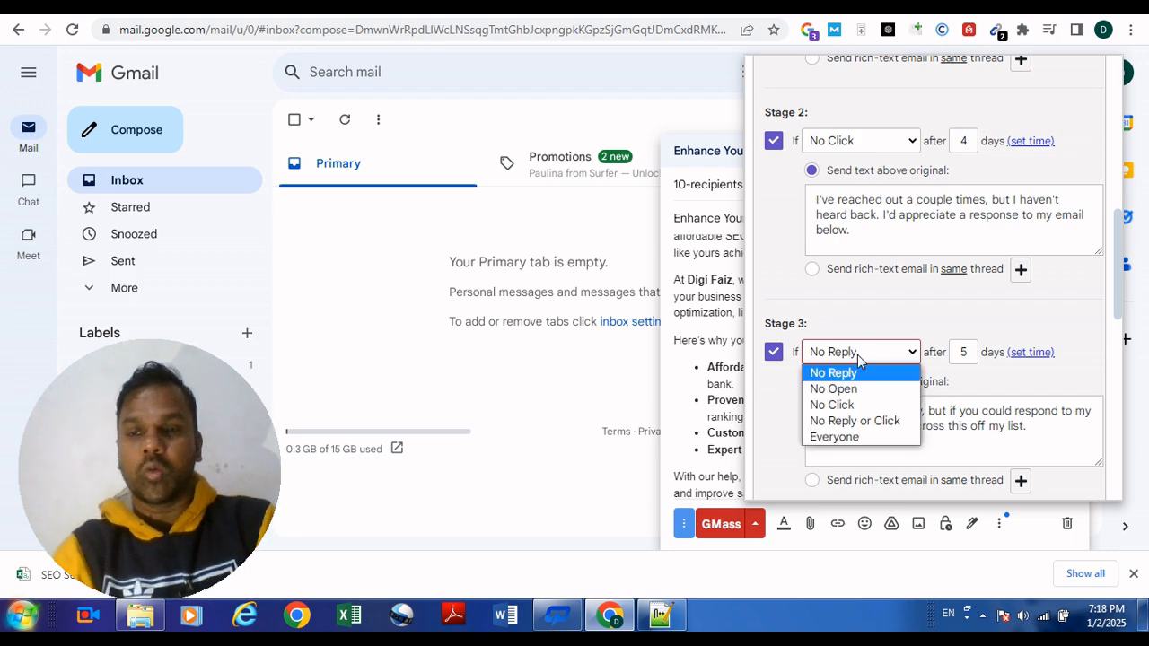
click(835, 437)
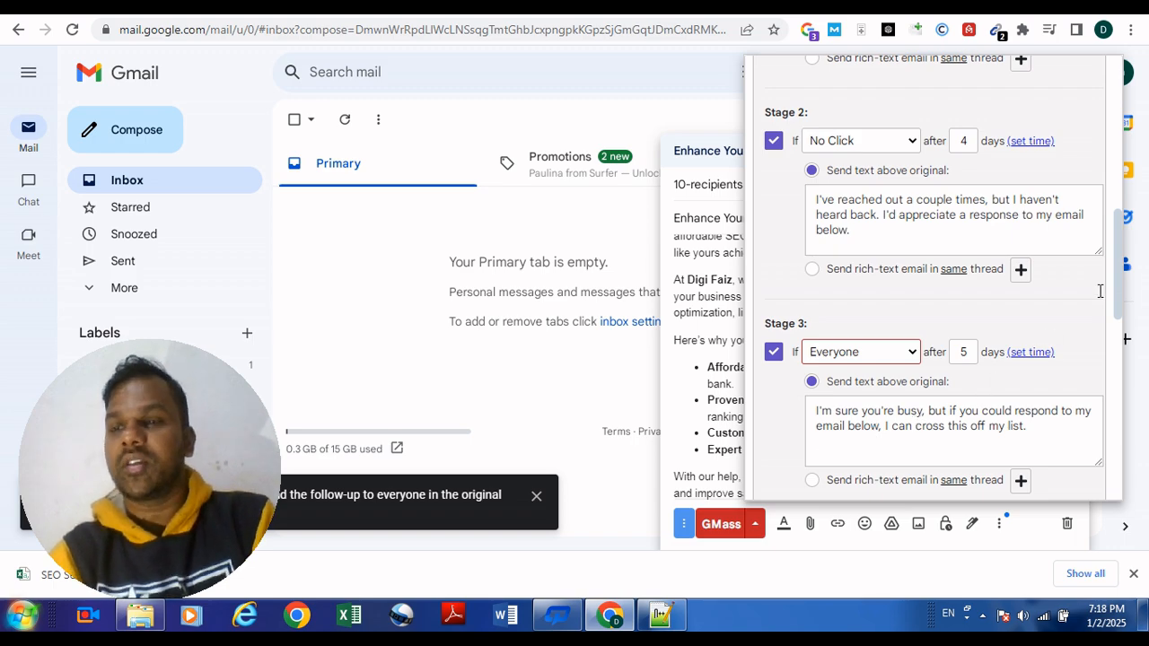
scroll(1117, 329, down, 2)
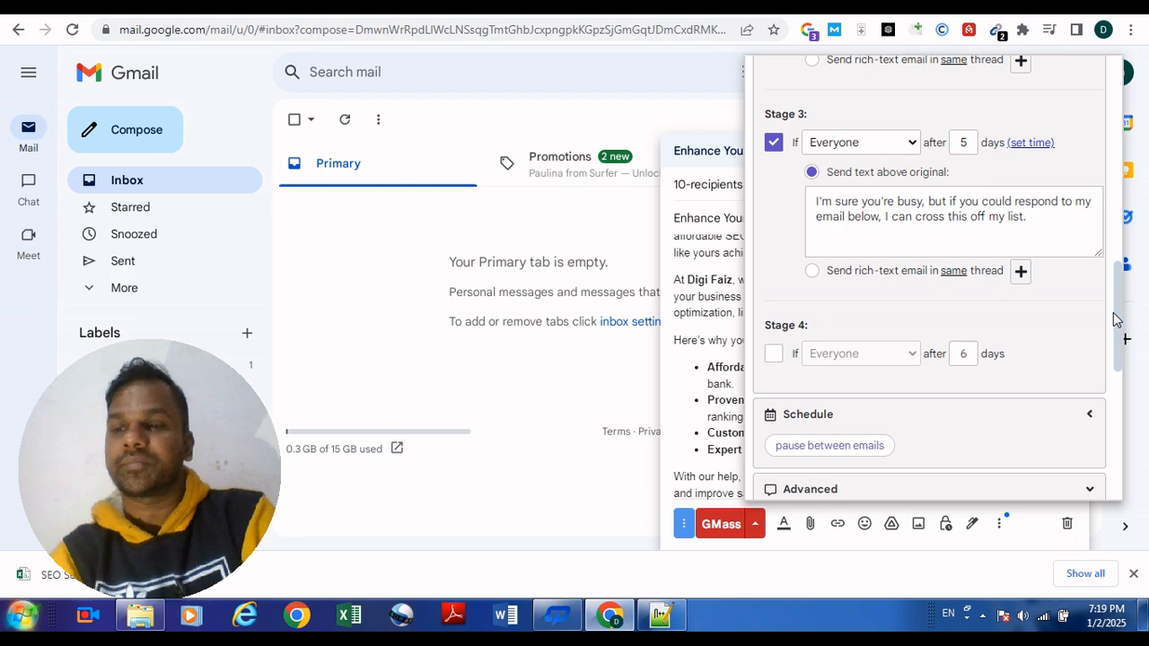
Step: Expand the campaign's Schedule settings and review the sending time, speed, repeat and Advanced options
drag(1113, 314, 1120, 391)
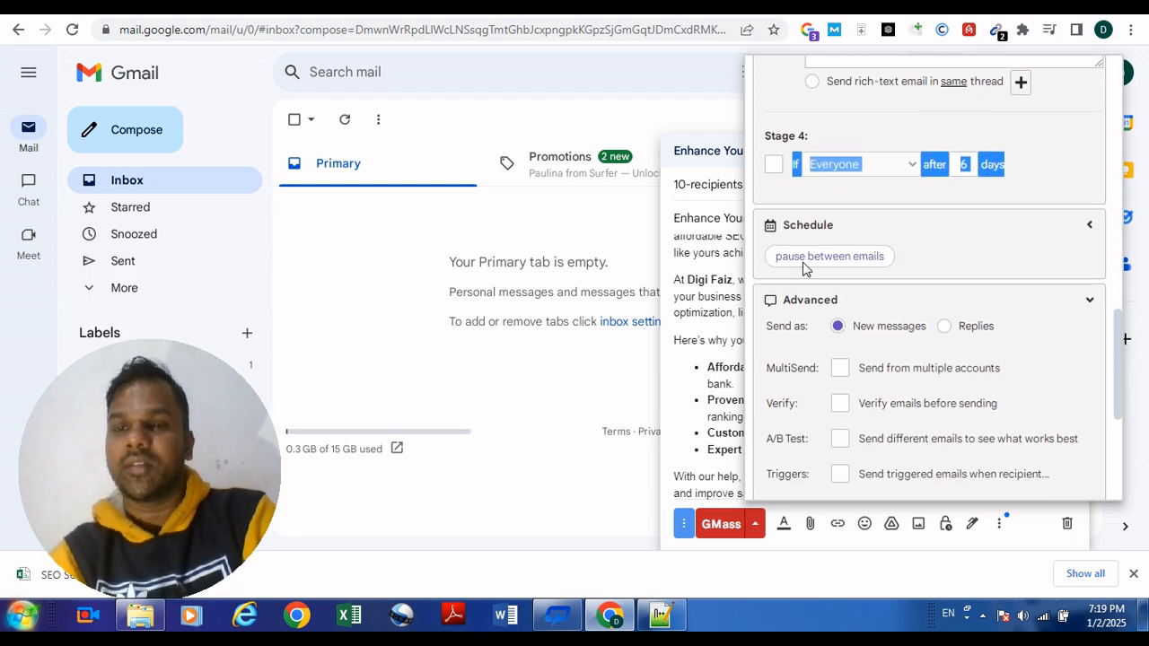
click(793, 266)
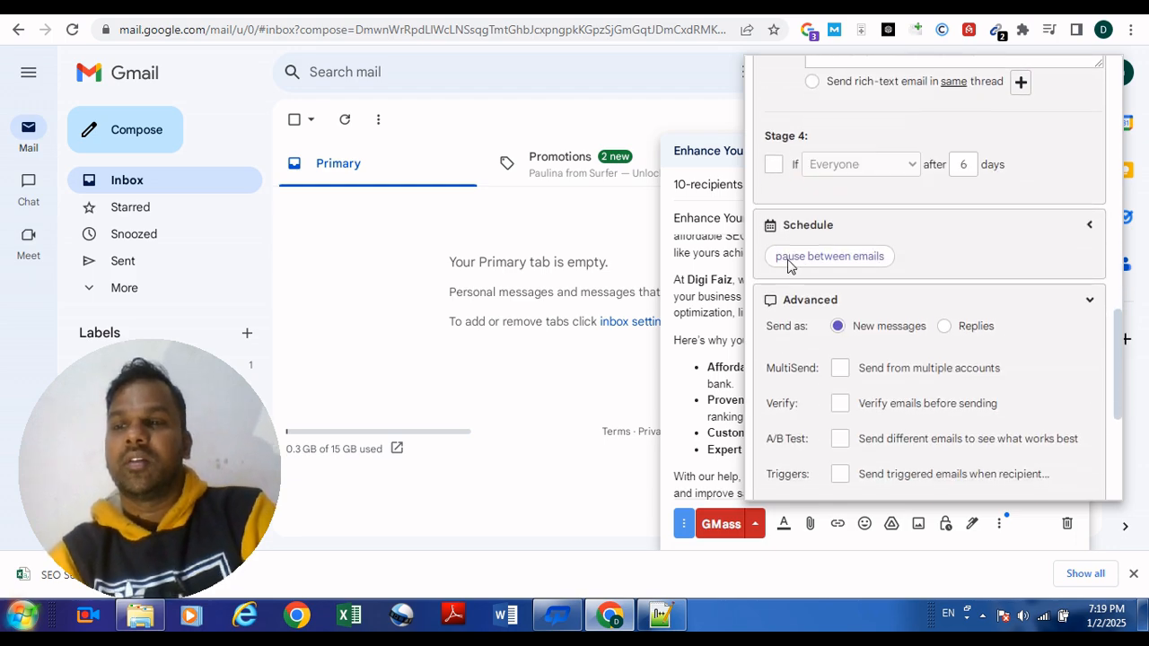
click(1089, 228)
scroll(1088, 231, down, 1)
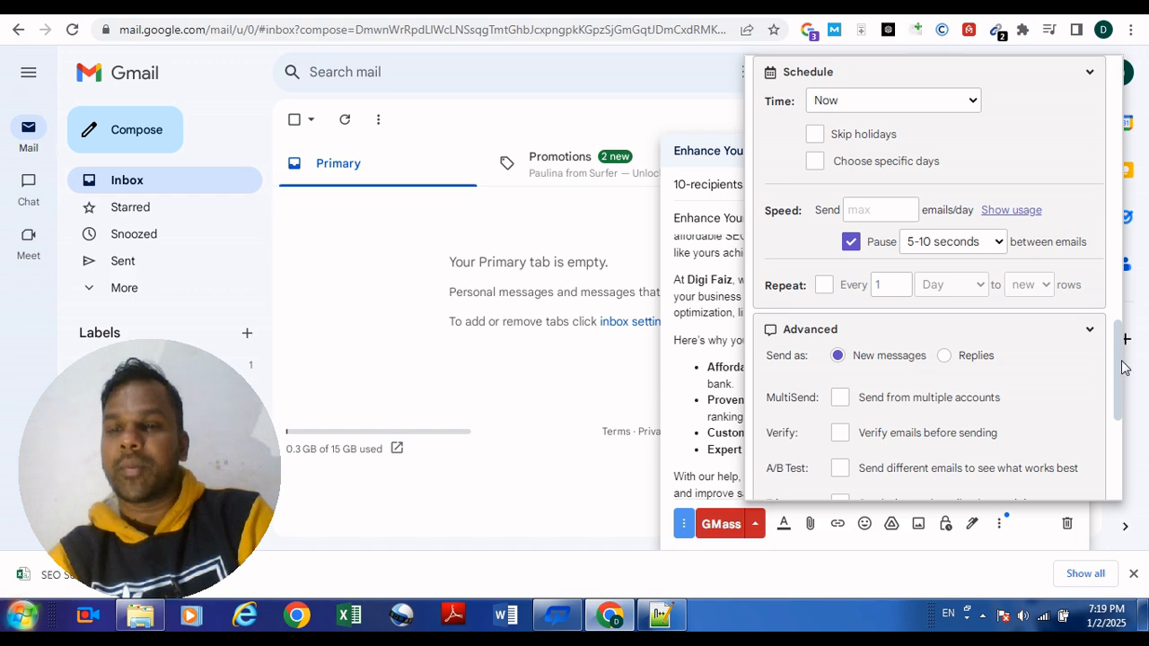
scroll(1126, 384, down, 1)
drag(1126, 384, 1108, 410)
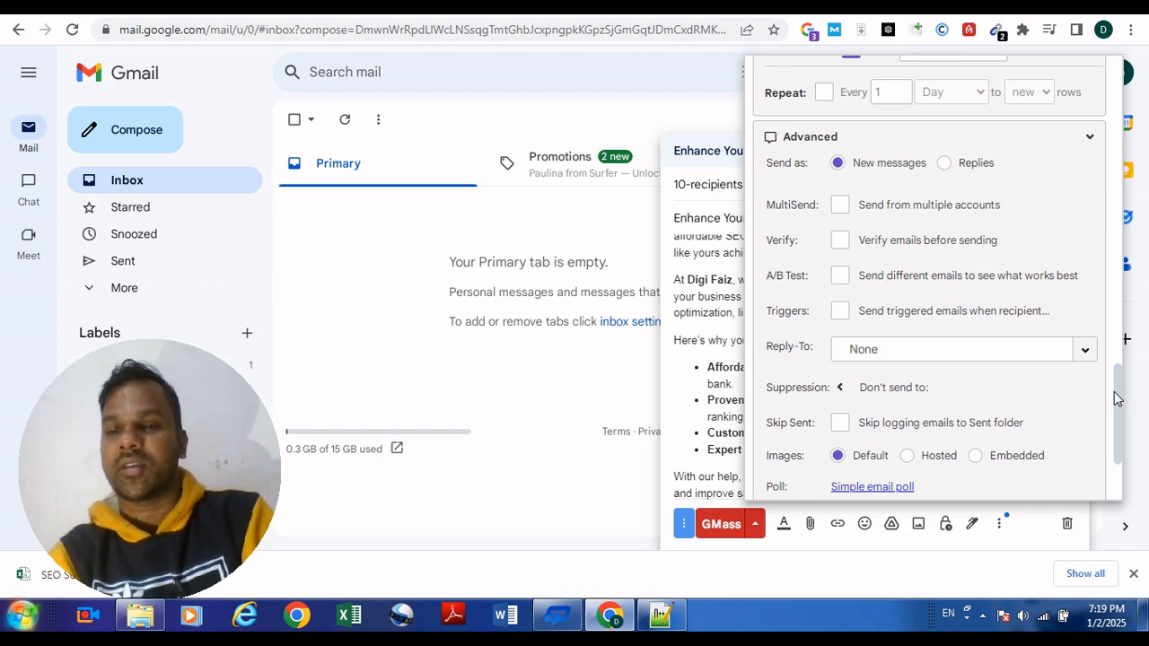
scroll(1120, 403, down, 2)
Step: Send a test email of the campaign to the preset test address and close the GMass settings
drag(1116, 404, 1108, 45)
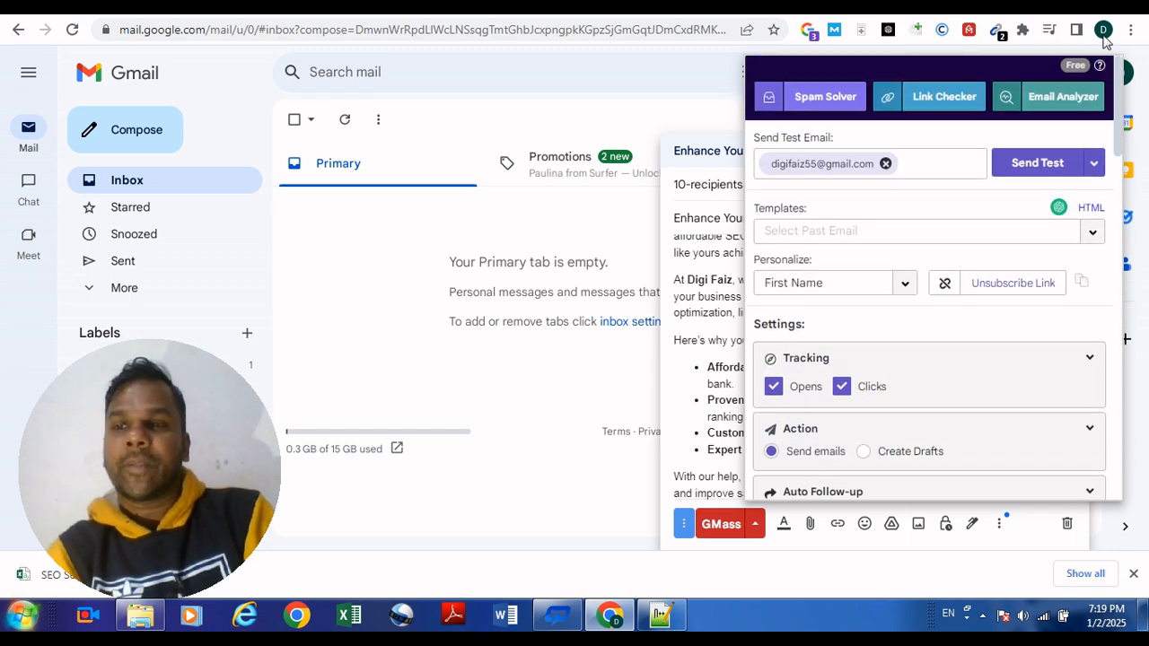
click(1038, 165)
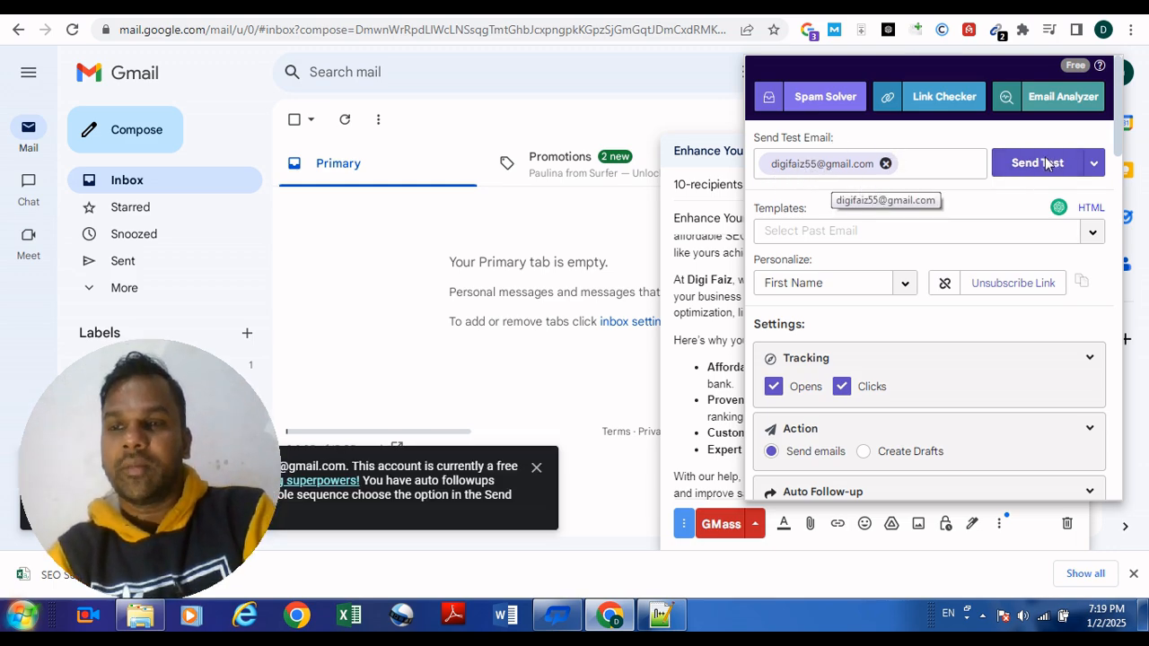
click(703, 312)
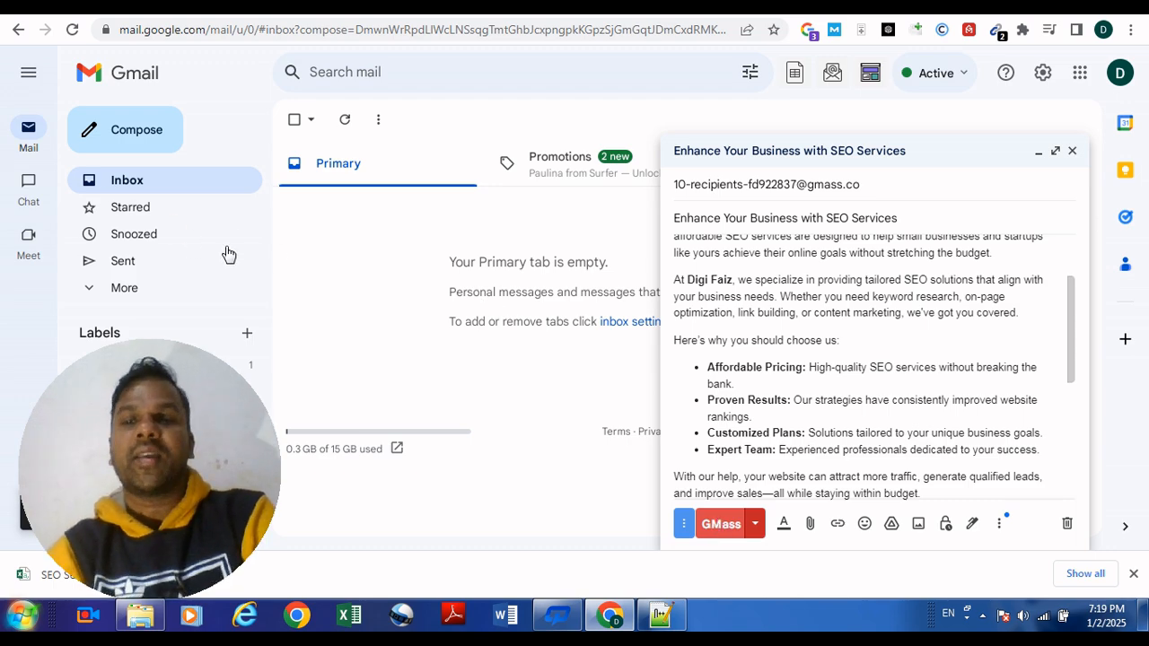
Step: Switch to the GMass dashboard, view the list of recipients who opened Gmail First Campaign, and close it
click(431, 7)
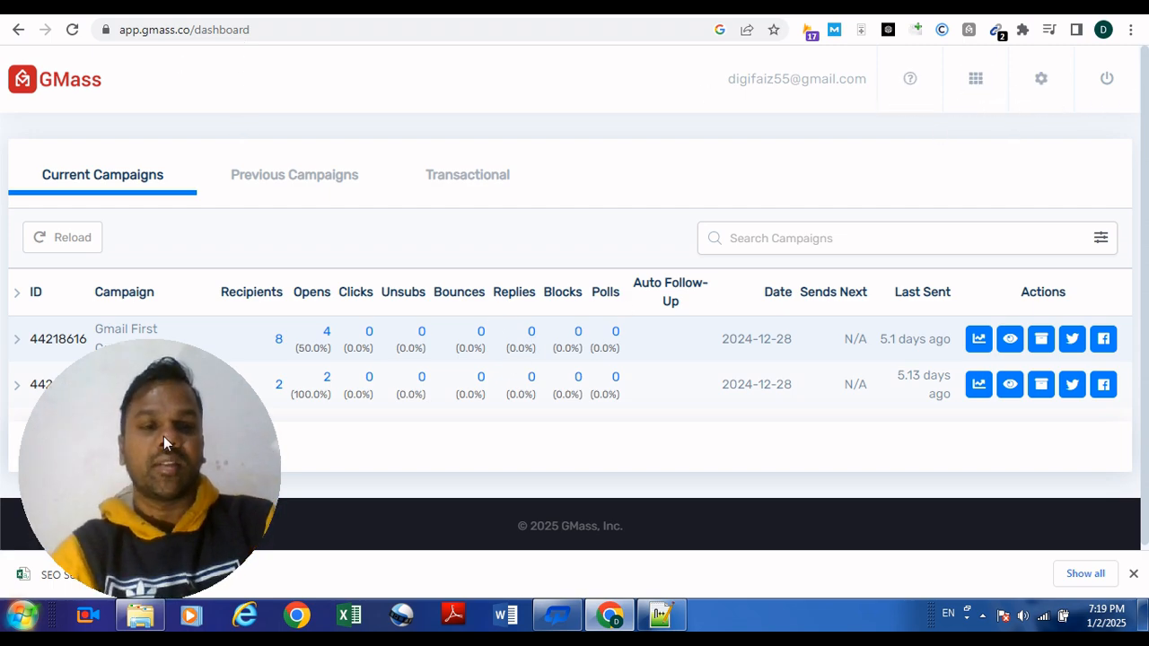
drag(164, 437, 1059, 446)
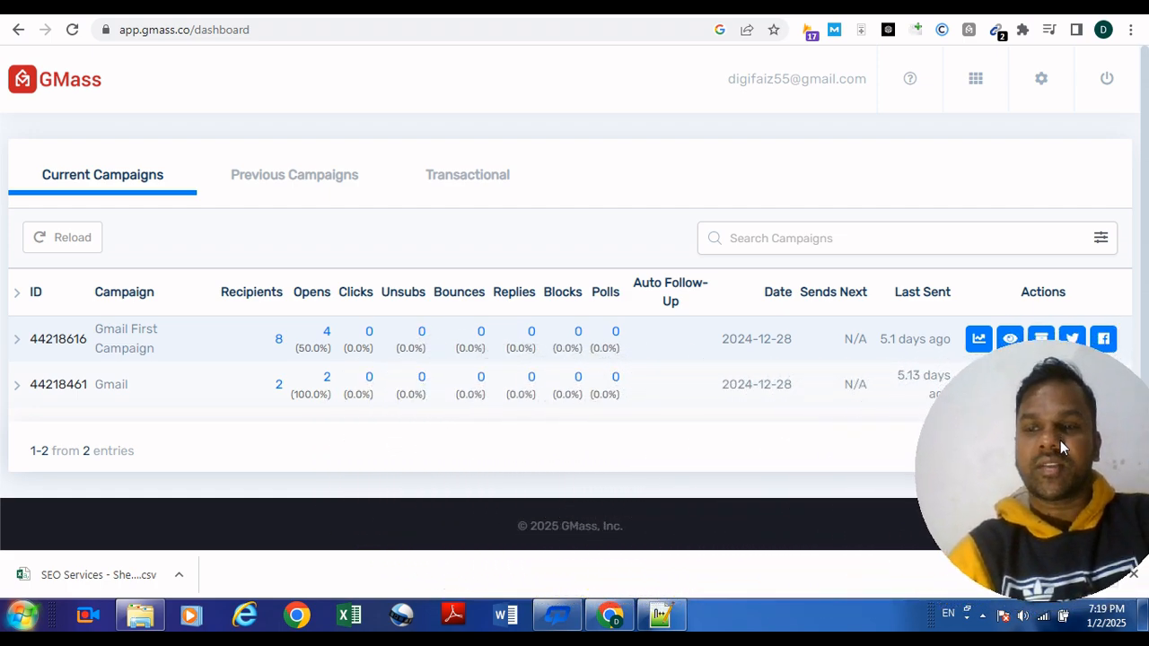
click(332, 339)
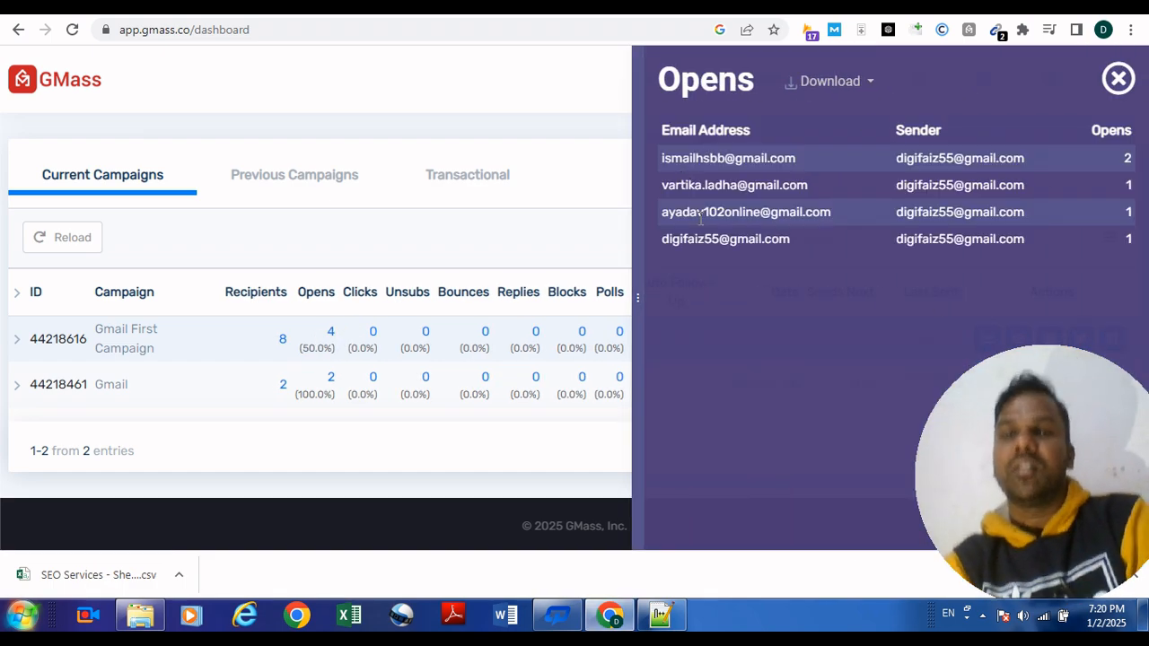
click(1117, 81)
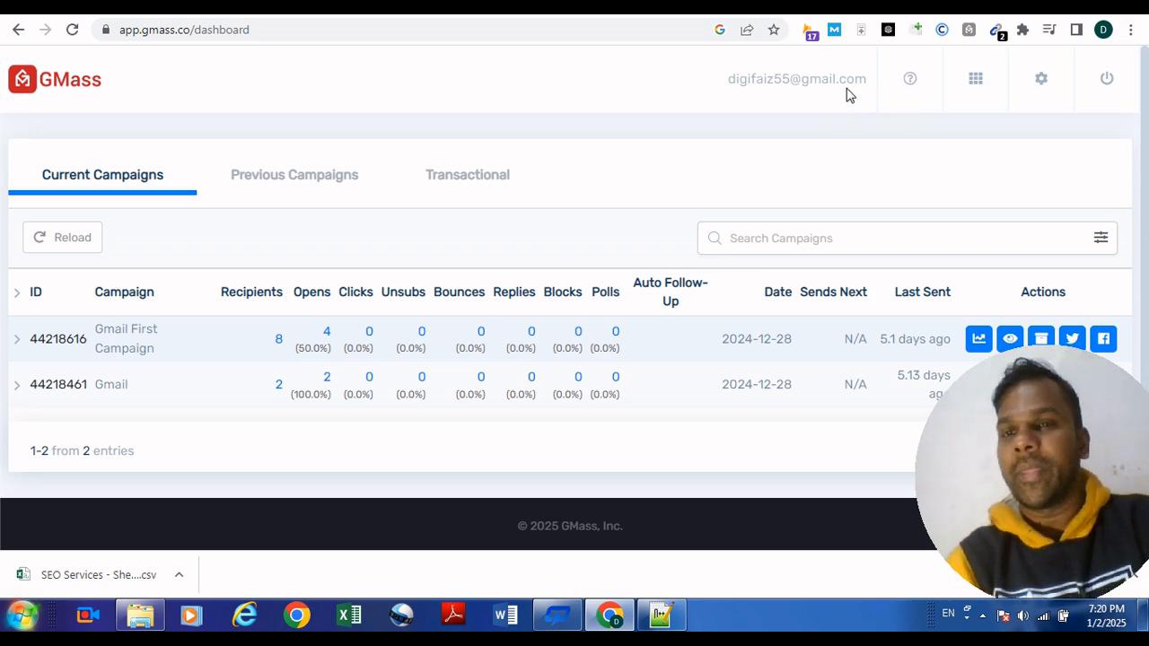
Step: Return to the Gmail inbox, open the received test email, and check its personalized greeting, body and unsubscribe link
click(334, 12)
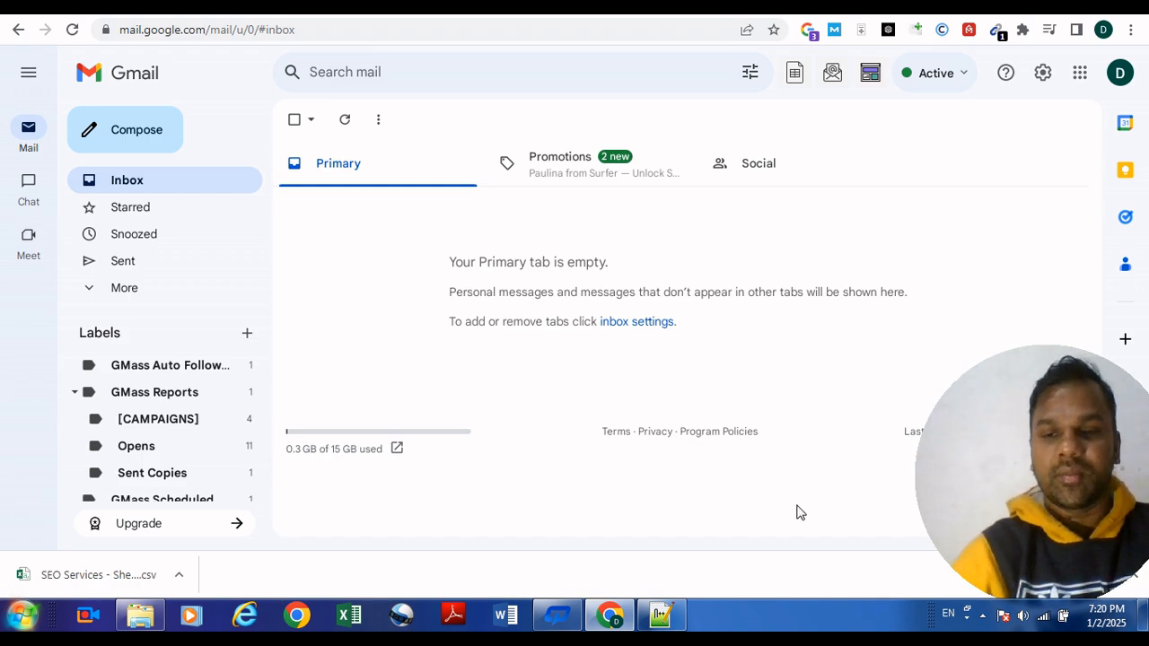
click(188, 186)
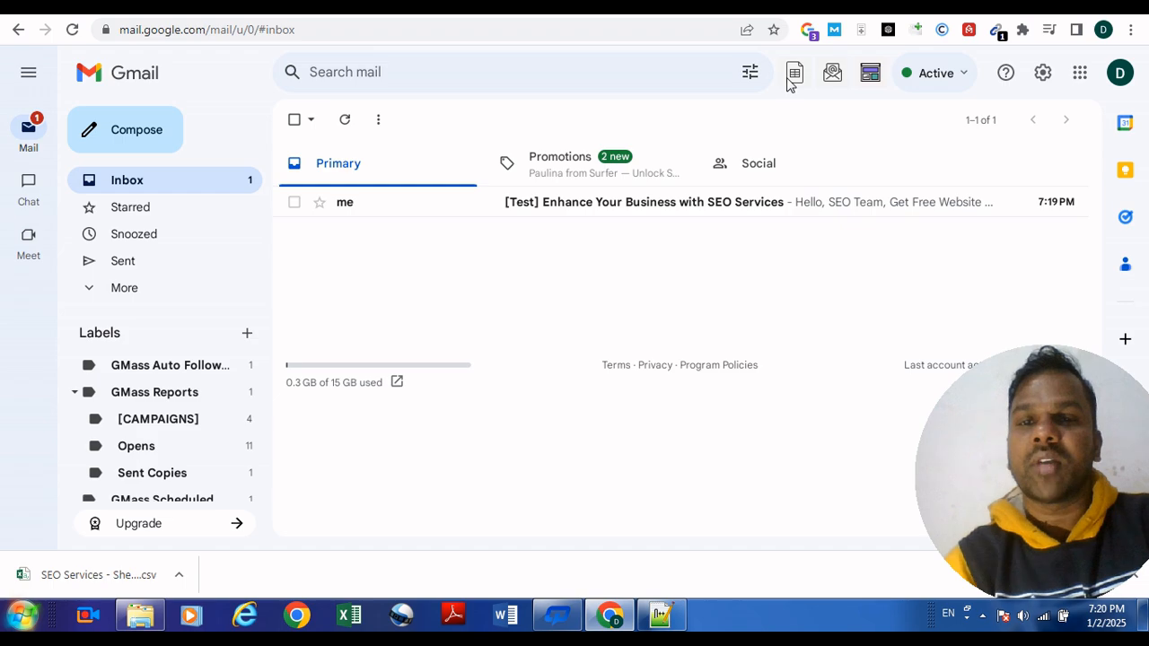
click(482, 212)
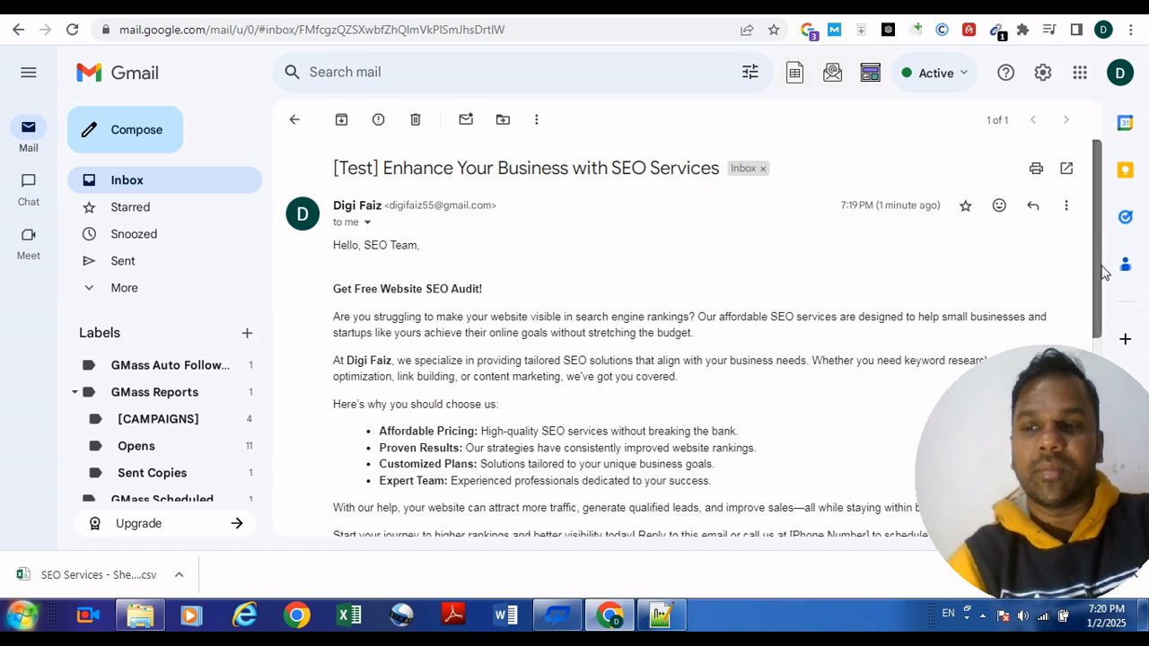
scroll(1099, 315, down, 2)
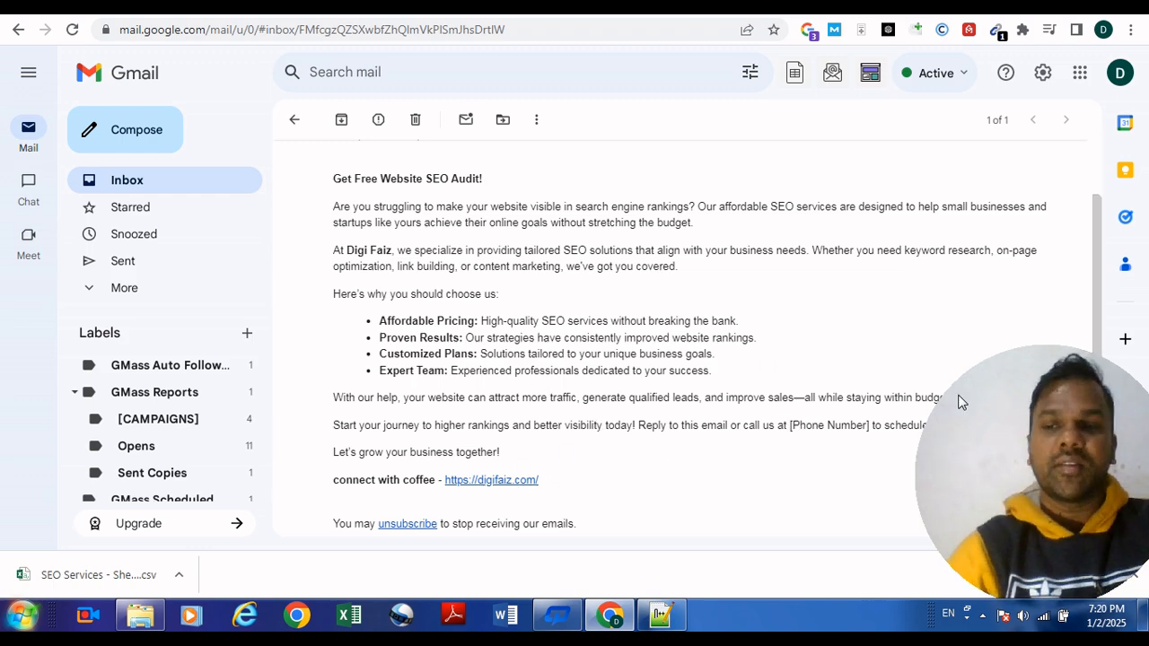
scroll(1103, 303, up, 3)
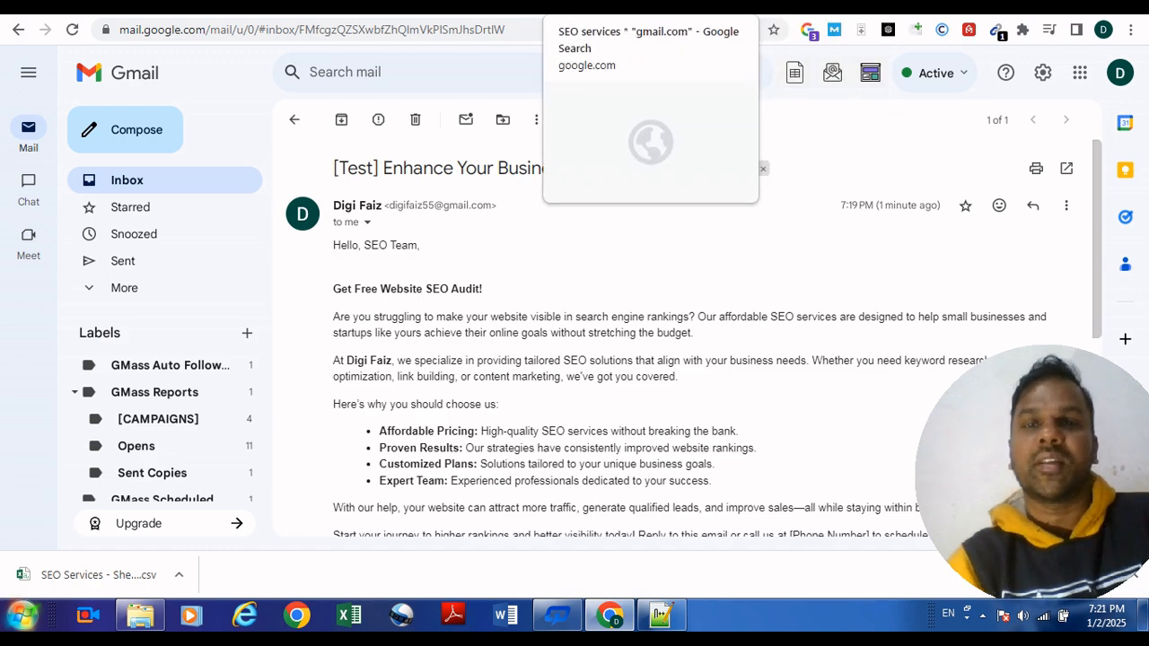
Step: Review the SEO Services contact sheet in Google Sheets and return to the GMass campaigns dashboard
click(538, 7)
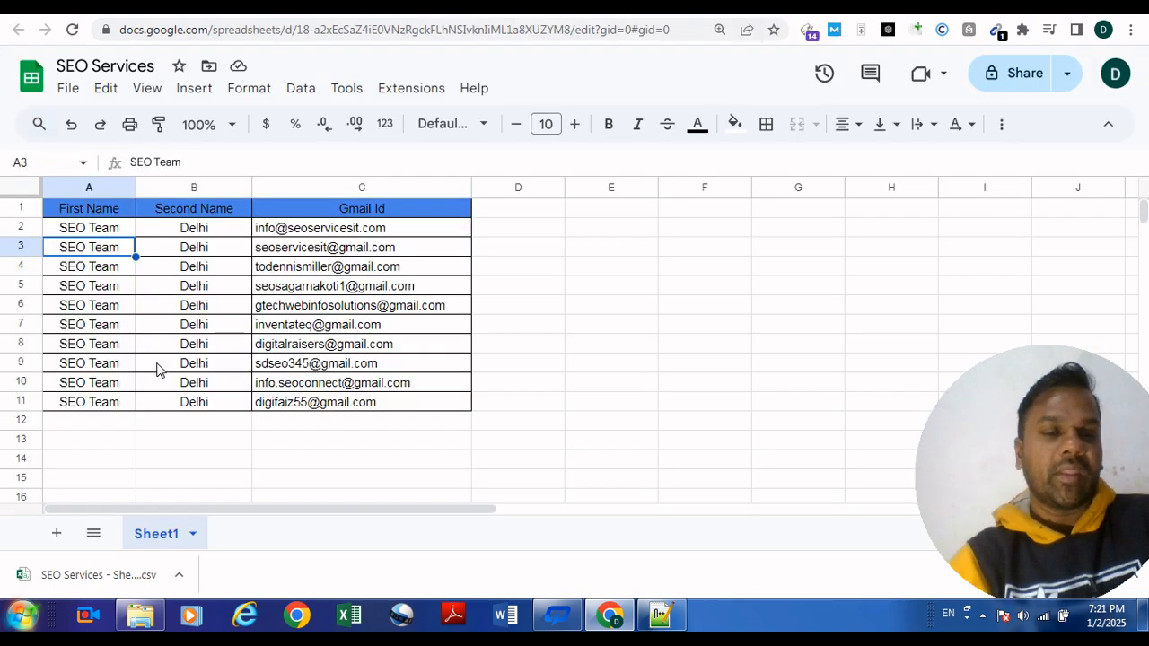
click(83, 428)
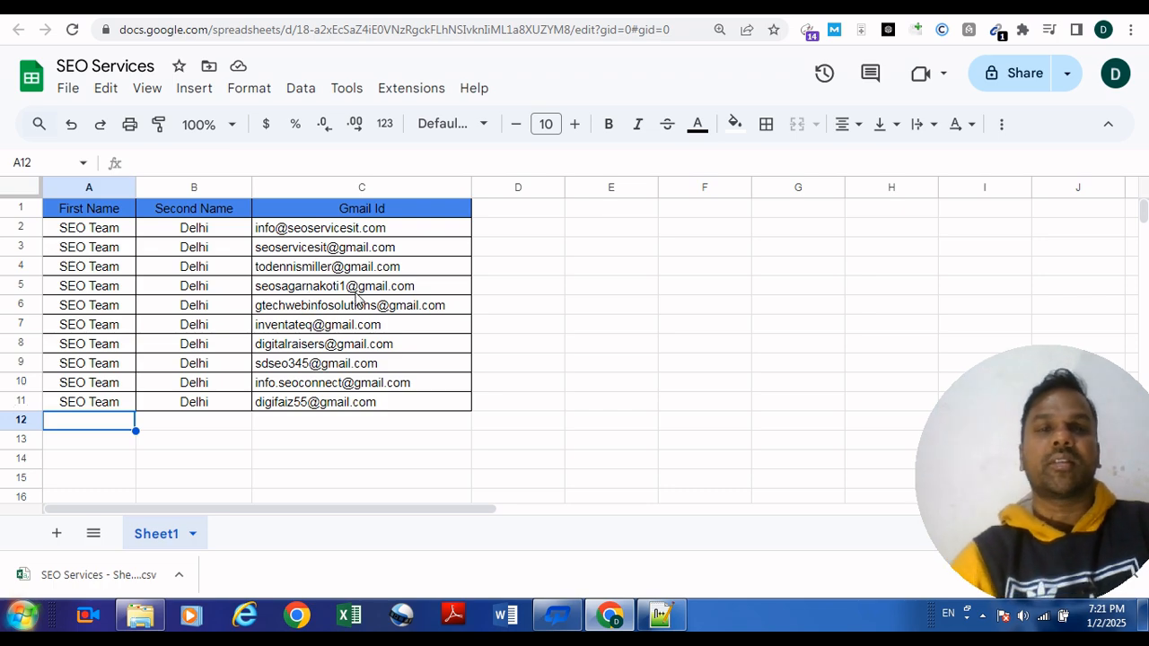
click(205, 13)
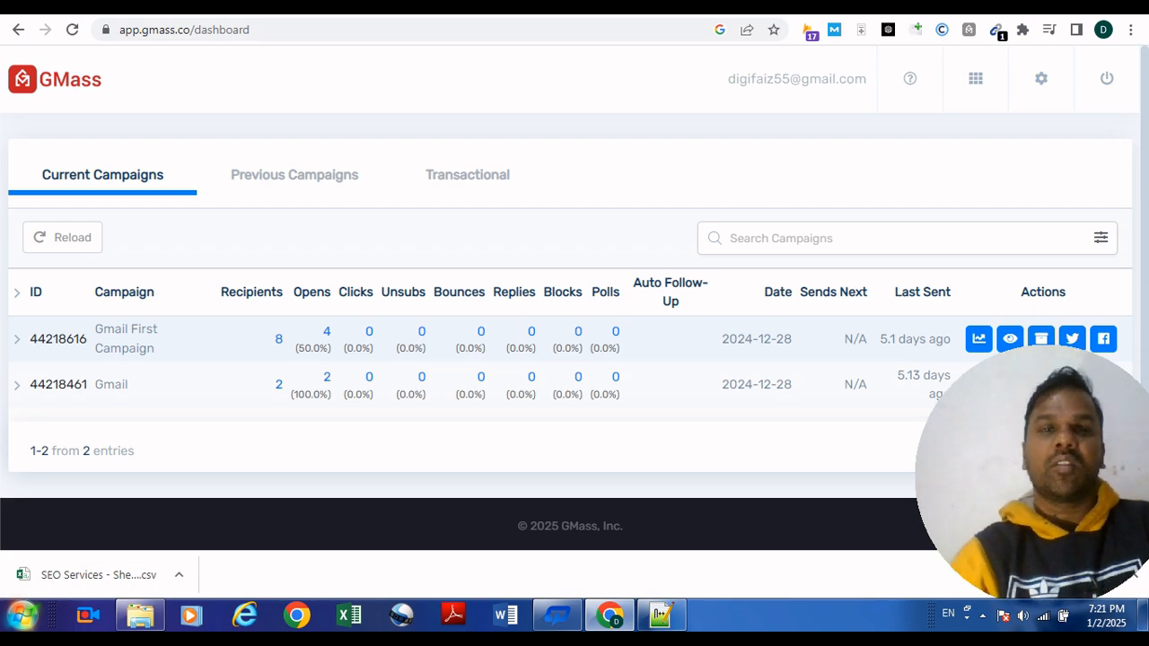
Step: Revisit the test email, contact sheet and campaigns dashboard, and switch to the digifaiz YouTube channel page
click(81, 13)
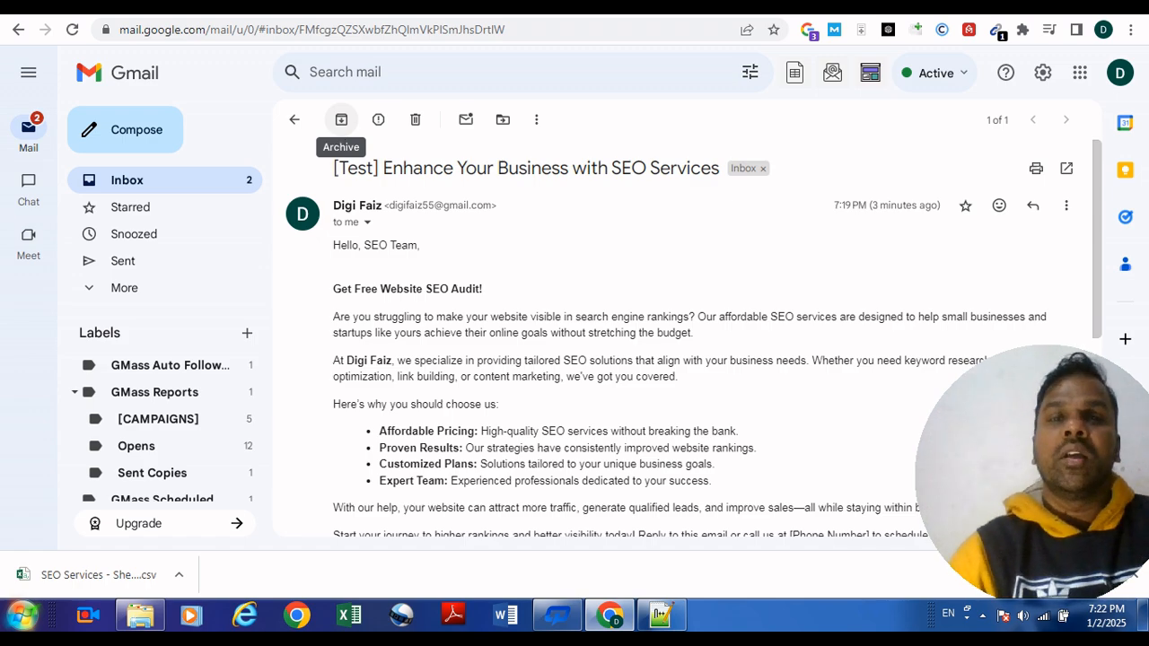
click(342, 4)
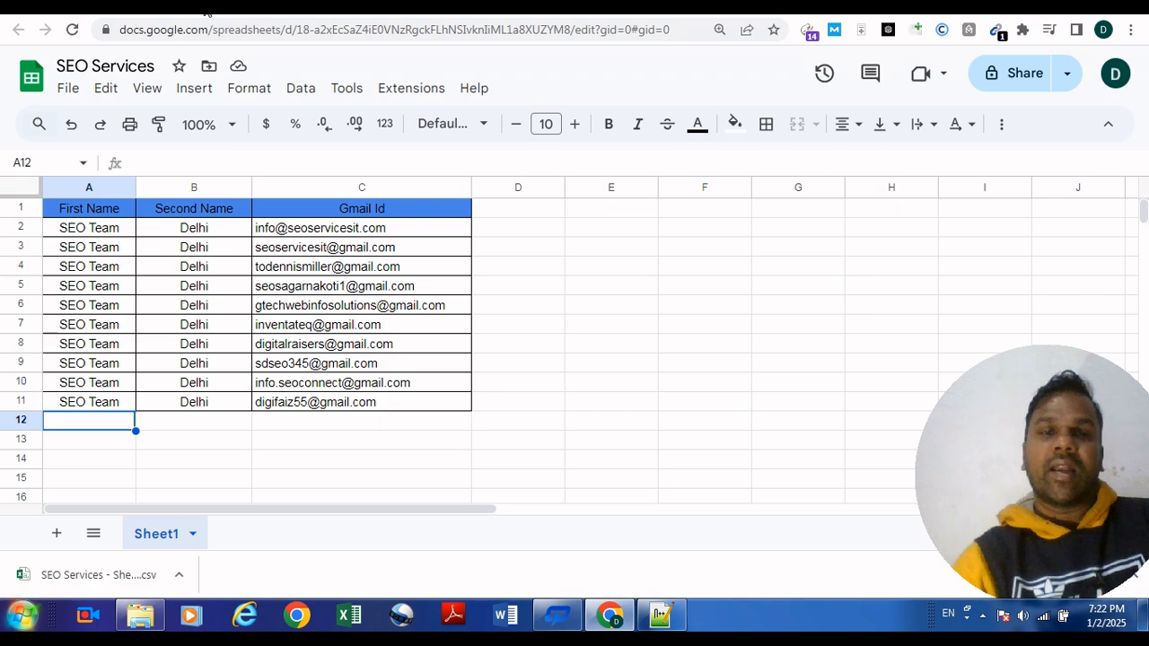
click(380, 8)
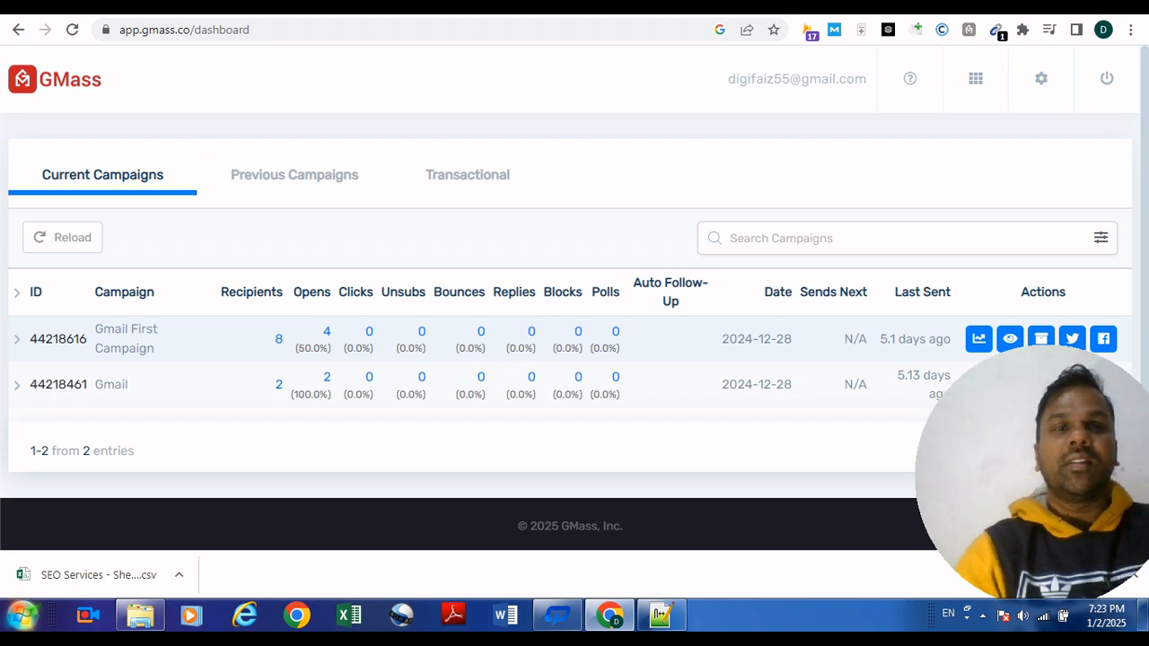
click(107, 7)
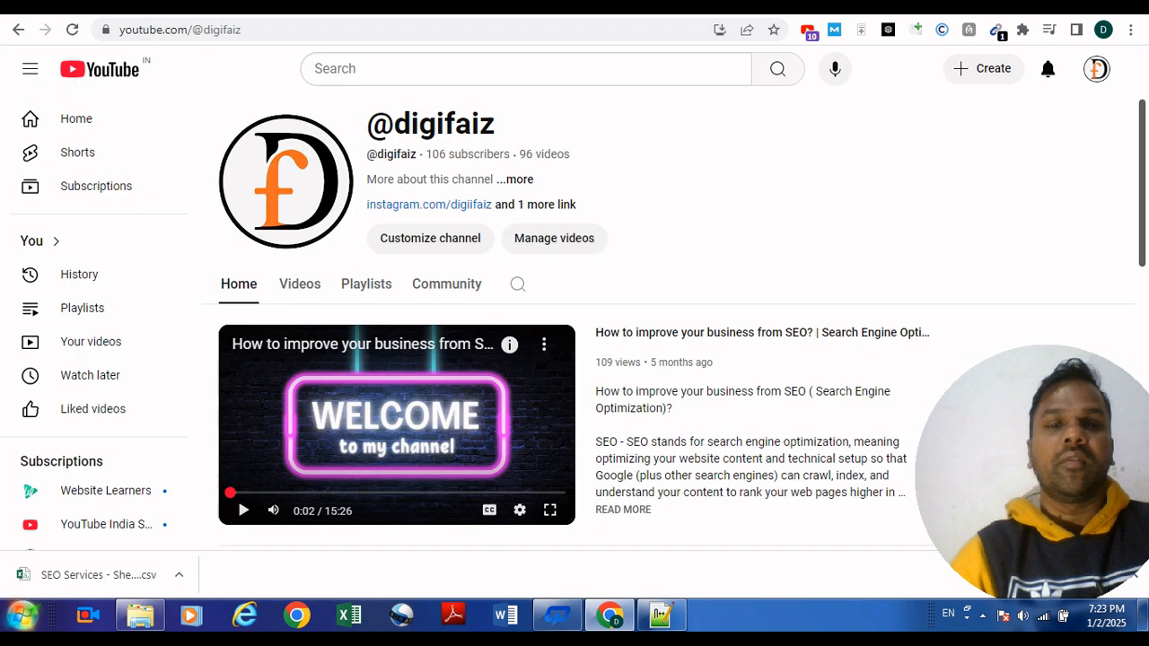